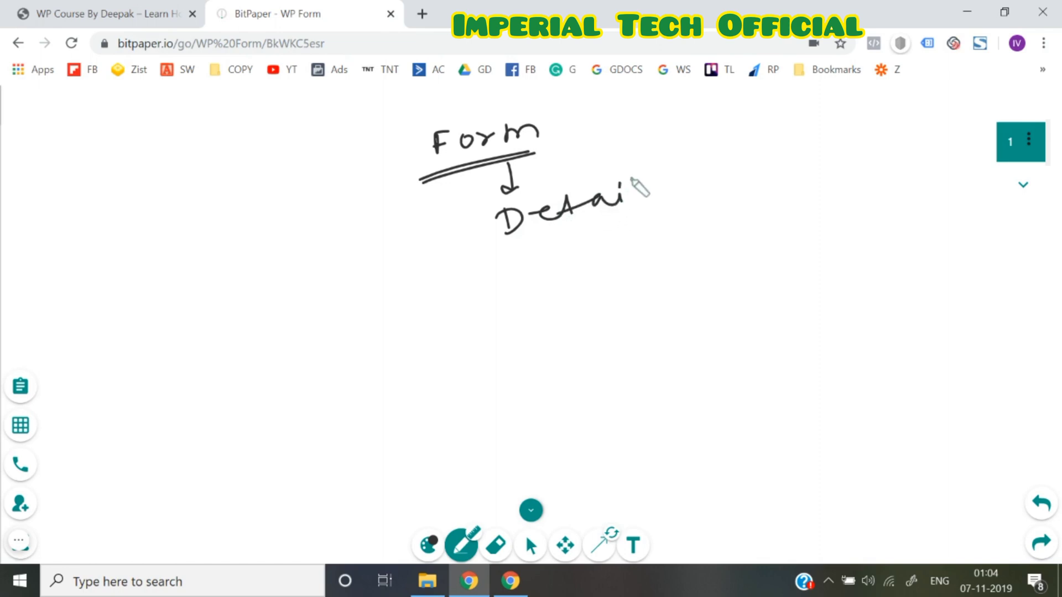
# Finish writing 'Details' and 'Follow up', underlining each with an arrow between them
pyautogui.moveTo(519, 253); pyautogui.dragTo(657, 209)
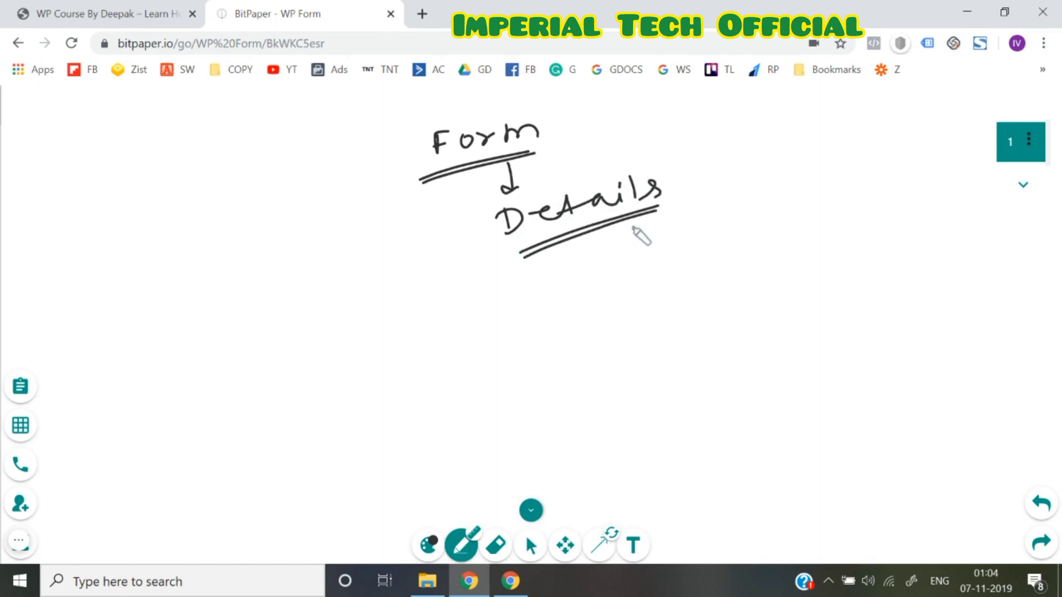
pyautogui.moveTo(595, 241)
pyautogui.mouseDown()
pyautogui.moveTo(623, 278)
pyautogui.moveTo(640, 266)
pyautogui.moveTo(671, 270)
pyautogui.moveTo(705, 248)
pyautogui.moveTo(754, 251)
pyautogui.moveTo(782, 232)
pyautogui.moveTo(785, 213)
pyautogui.mouseUp()
pyautogui.click(666, 304)
pyautogui.moveTo(636, 300)
pyautogui.mouseDown()
pyautogui.moveTo(758, 249)
pyautogui.moveTo(738, 260)
pyautogui.mouseUp()
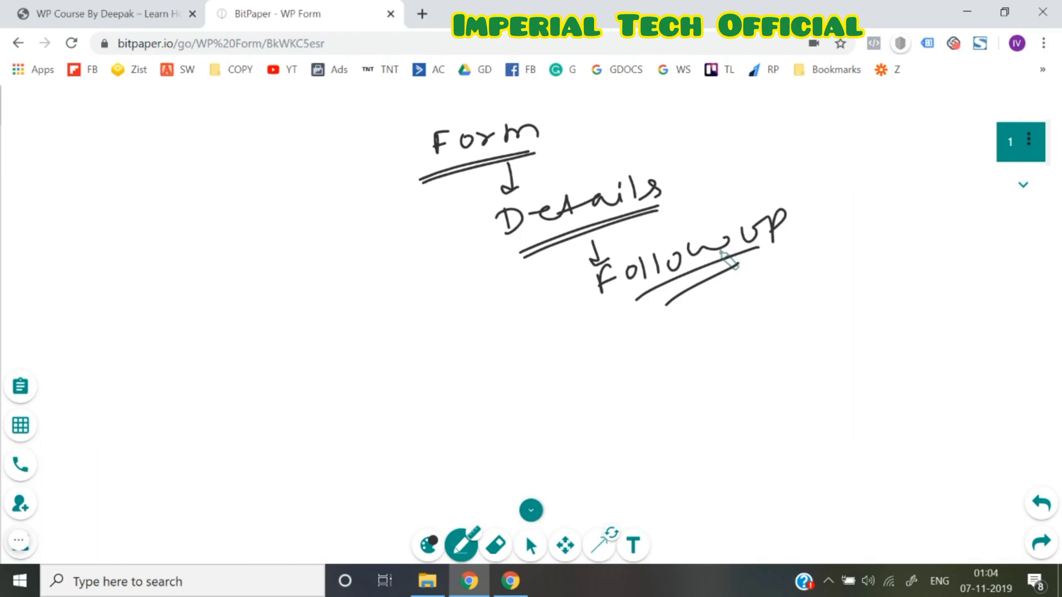
# Draw two branch arrows from Form and write 'through Form plugins' under the left one
pyautogui.moveTo(426, 156); pyautogui.dragTo(272, 270)
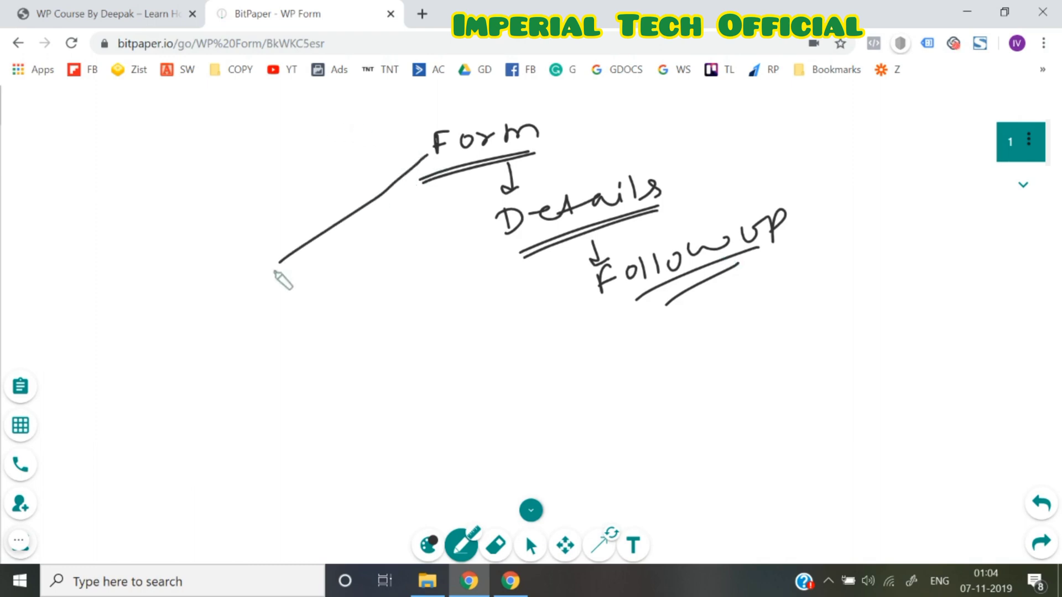
pyautogui.moveTo(427, 156); pyautogui.dragTo(424, 271)
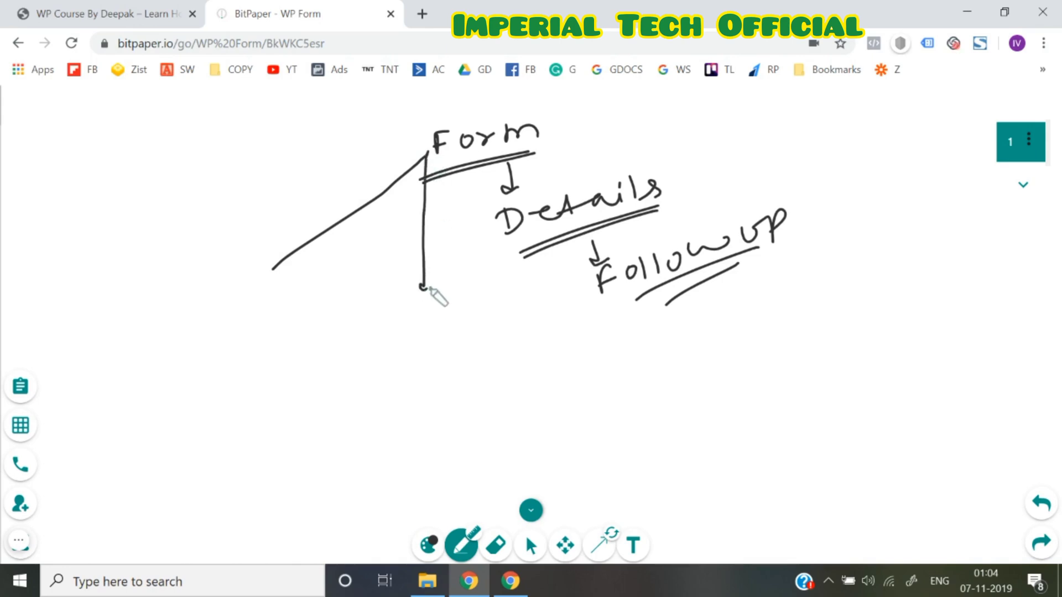
pyautogui.moveTo(269, 260); pyautogui.dragTo(281, 270)
pyautogui.moveTo(196, 306)
pyautogui.mouseDown()
pyautogui.moveTo(228, 330)
pyautogui.moveTo(248, 307)
pyautogui.moveTo(273, 324)
pyautogui.moveTo(322, 297)
pyautogui.mouseUp()
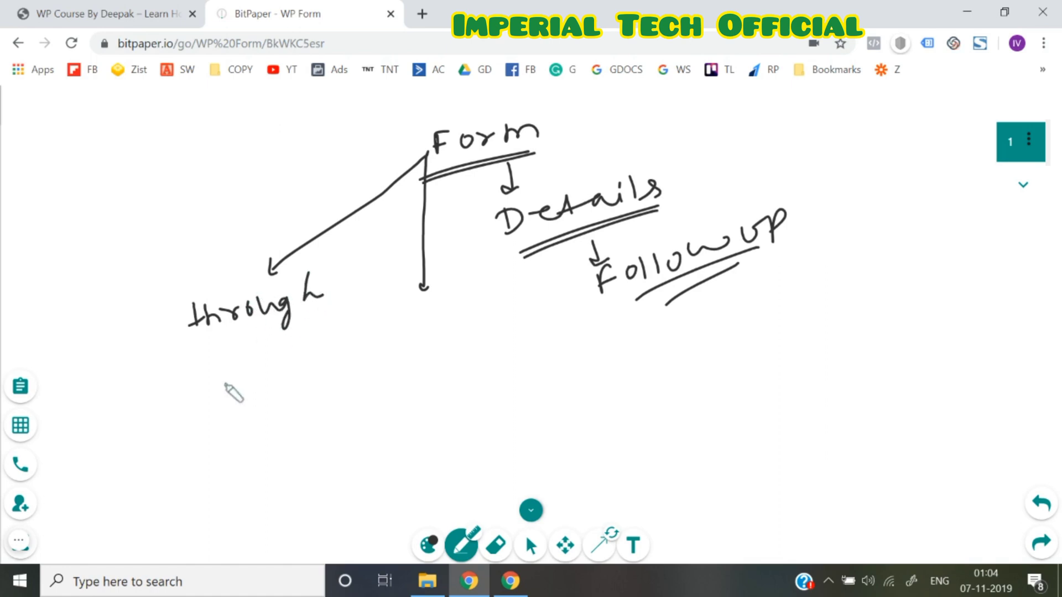
pyautogui.moveTo(225, 383)
pyautogui.mouseDown()
pyautogui.moveTo(235, 368)
pyautogui.moveTo(339, 356)
pyautogui.moveTo(344, 330)
pyautogui.mouseUp()
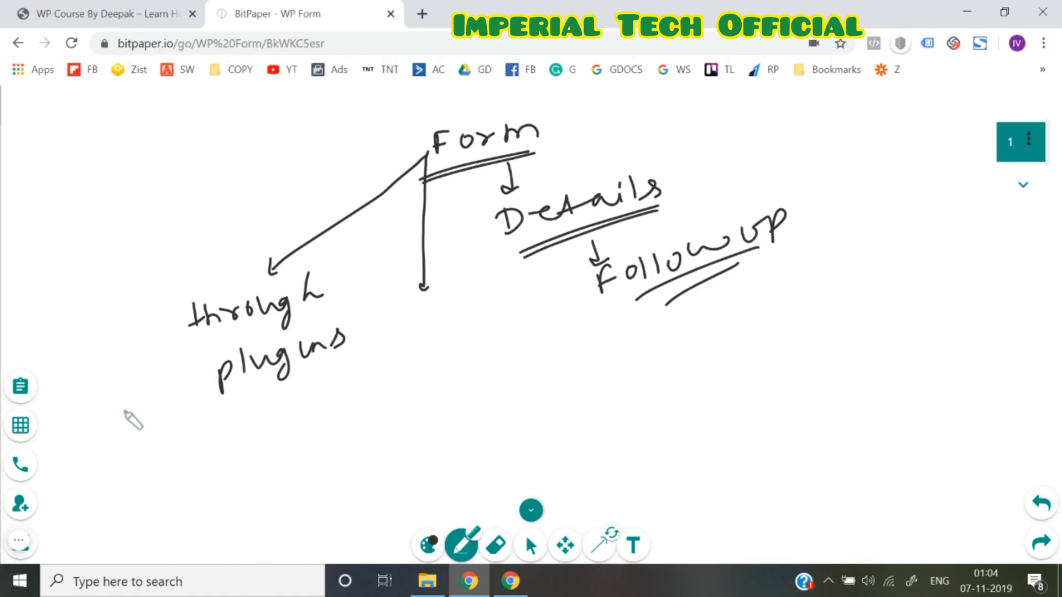
pyautogui.moveTo(85, 422)
pyautogui.mouseDown()
pyautogui.moveTo(95, 398)
pyautogui.moveTo(138, 403)
pyautogui.moveTo(152, 382)
pyautogui.moveTo(179, 378)
pyautogui.mouseUp()
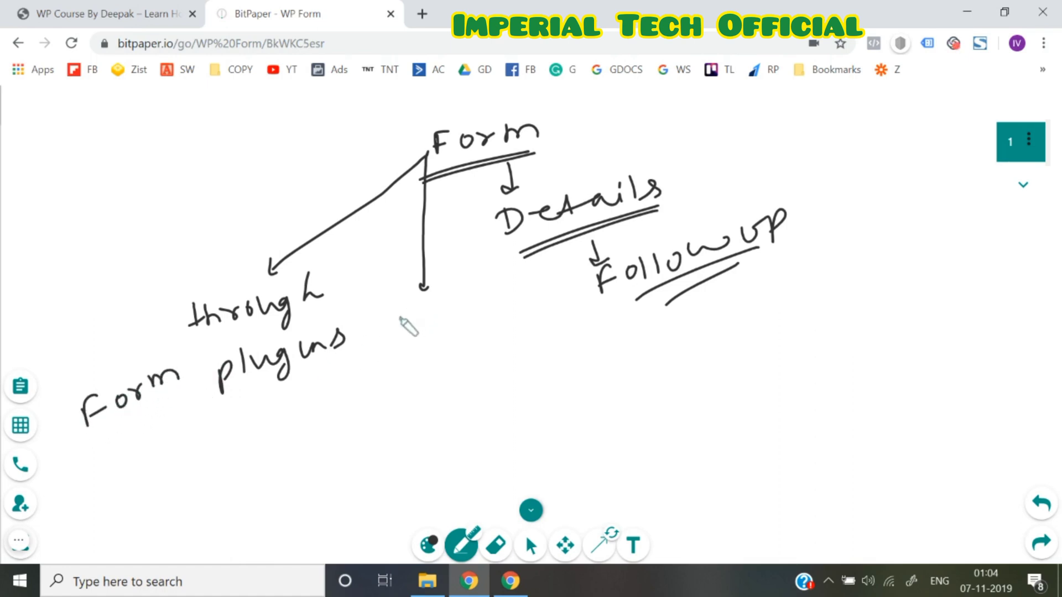
# Write 'through email marketing softwares' under the middle branch and add a blank second page
pyautogui.moveTo(401, 317)
pyautogui.mouseDown()
pyautogui.moveTo(410, 332)
pyautogui.moveTo(479, 303)
pyautogui.moveTo(505, 313)
pyautogui.moveTo(540, 299)
pyautogui.moveTo(536, 286)
pyautogui.mouseUp()
pyautogui.moveTo(418, 380)
pyautogui.mouseDown()
pyautogui.moveTo(491, 351)
pyautogui.moveTo(513, 349)
pyautogui.moveTo(520, 367)
pyautogui.mouseUp()
pyautogui.moveTo(441, 418)
pyautogui.mouseDown()
pyautogui.moveTo(451, 402)
pyautogui.moveTo(556, 388)
pyautogui.moveTo(583, 365)
pyautogui.moveTo(628, 358)
pyautogui.moveTo(626, 382)
pyautogui.mouseUp()
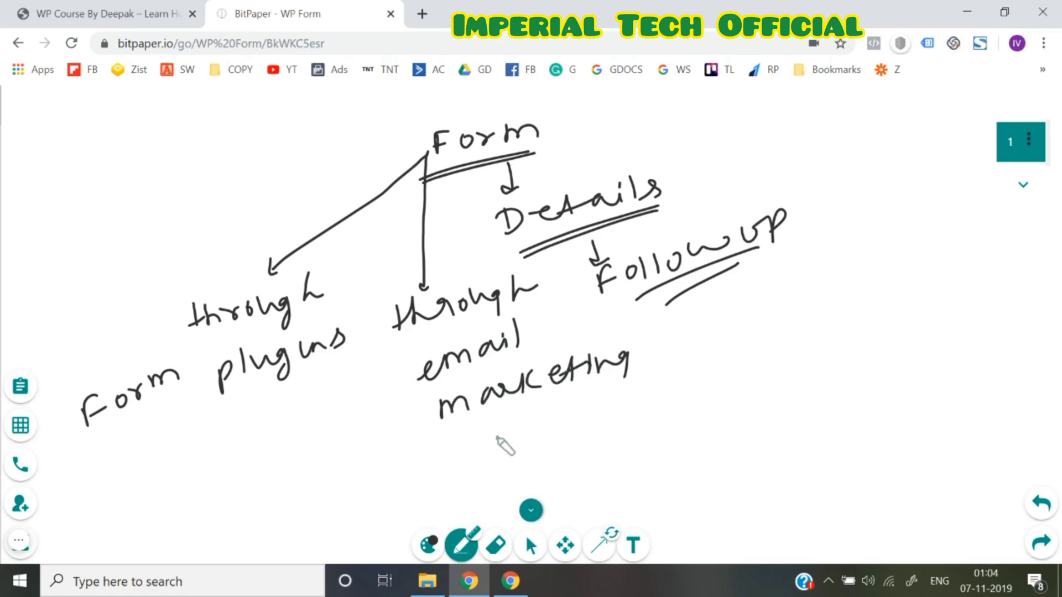
pyautogui.moveTo(487, 420)
pyautogui.mouseDown()
pyautogui.moveTo(496, 437)
pyautogui.moveTo(548, 431)
pyautogui.moveTo(552, 415)
pyautogui.moveTo(622, 409)
pyautogui.moveTo(658, 388)
pyautogui.mouseUp()
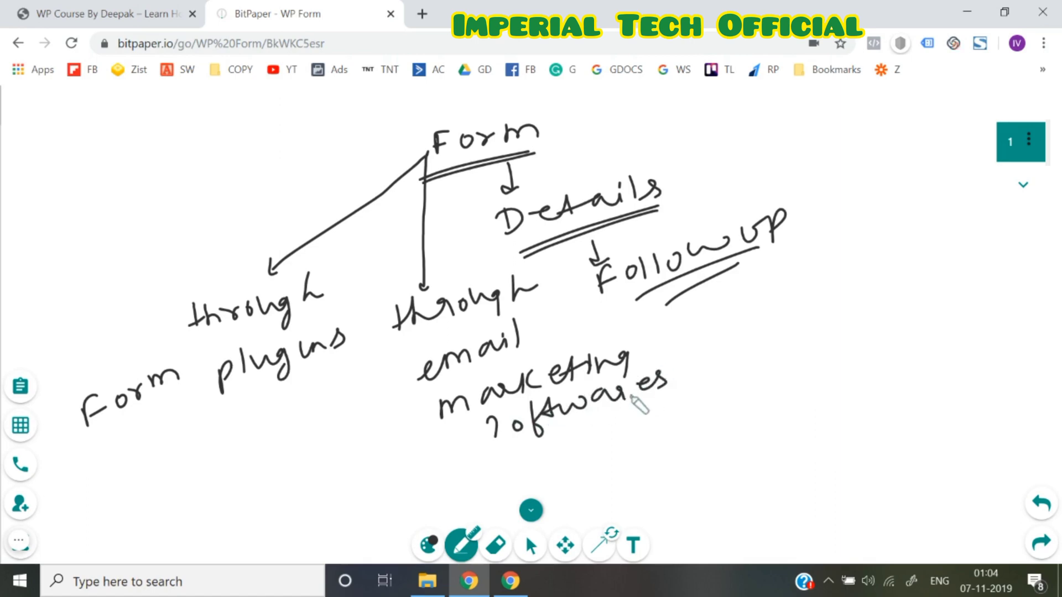
pyautogui.click(1029, 190)
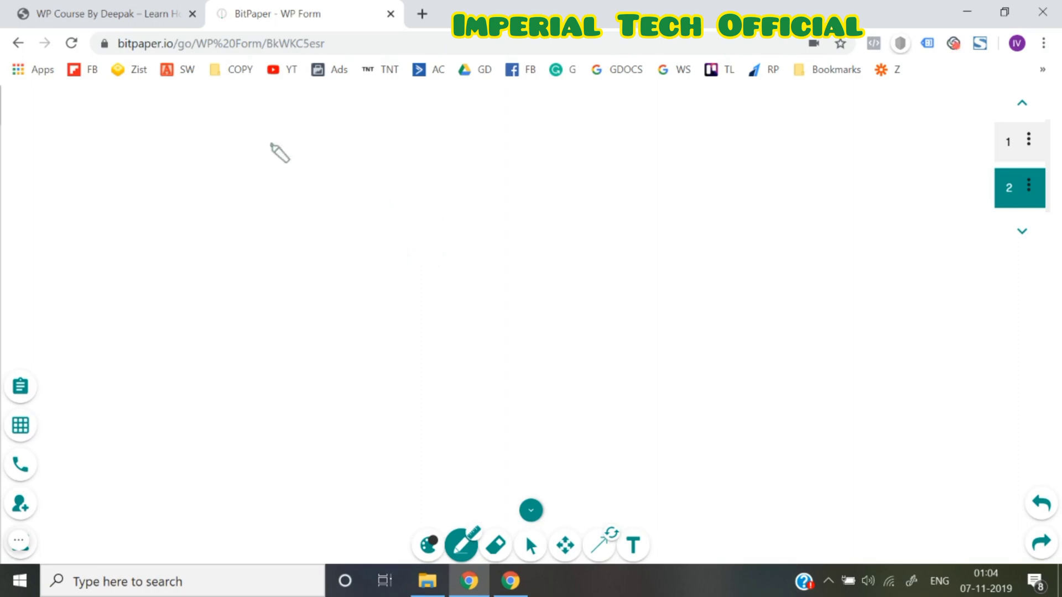
# Handwrite '1 plugins: contact form 7, WP Forms, gravity forms' and '2 email mkting Softwares, Active Campaign'
pyautogui.moveTo(256, 141)
pyautogui.mouseDown()
pyautogui.moveTo(258, 164)
pyautogui.moveTo(279, 159)
pyautogui.moveTo(275, 139)
pyautogui.moveTo(314, 162)
pyautogui.moveTo(355, 142)
pyautogui.moveTo(408, 147)
pyautogui.moveTo(418, 127)
pyautogui.moveTo(450, 145)
pyautogui.moveTo(480, 124)
pyautogui.moveTo(475, 131)
pyautogui.mouseUp()
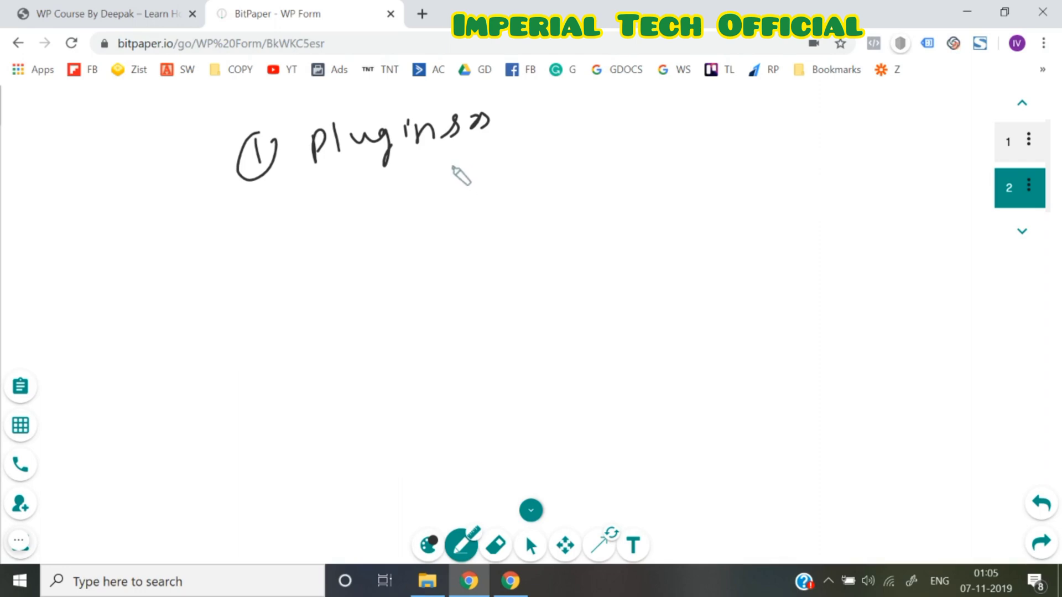
pyautogui.moveTo(465, 167)
pyautogui.mouseDown()
pyautogui.moveTo(602, 164)
pyautogui.moveTo(707, 118)
pyautogui.moveTo(723, 132)
pyautogui.mouseUp()
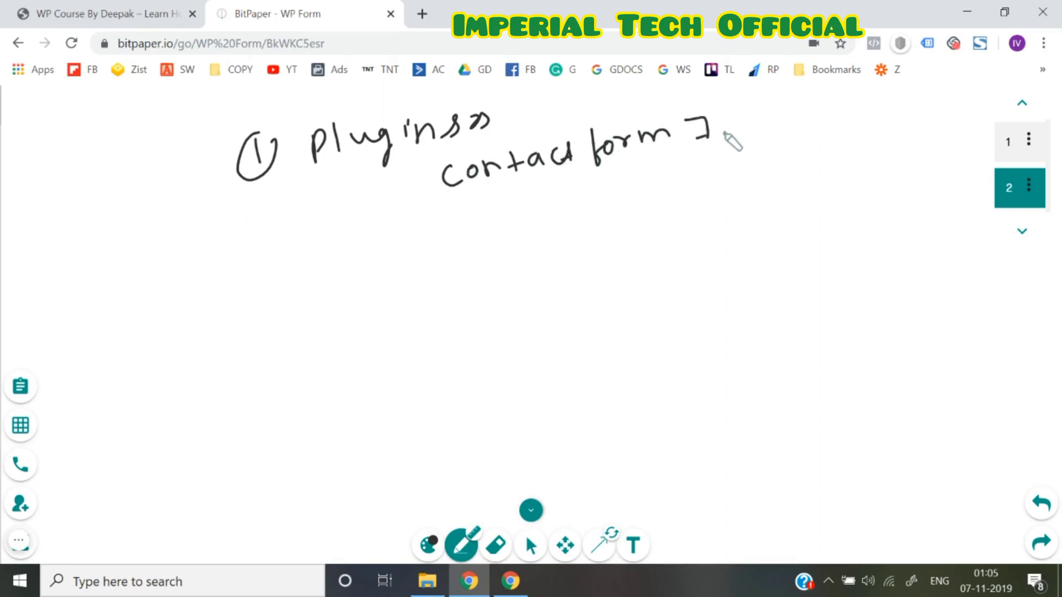
pyautogui.click(722, 132)
pyautogui.moveTo(464, 214)
pyautogui.mouseDown()
pyautogui.moveTo(571, 197)
pyautogui.moveTo(588, 215)
pyautogui.moveTo(668, 207)
pyautogui.mouseUp()
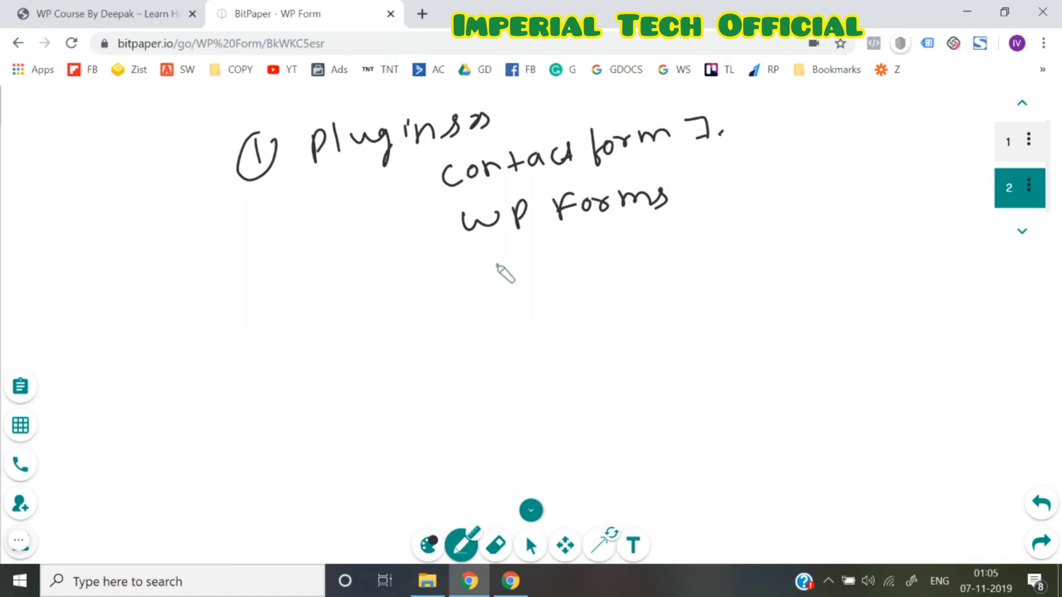
pyautogui.moveTo(503, 272)
pyautogui.mouseDown()
pyautogui.moveTo(553, 265)
pyautogui.moveTo(581, 280)
pyautogui.moveTo(623, 260)
pyautogui.moveTo(605, 283)
pyautogui.mouseUp()
pyautogui.moveTo(661, 231)
pyautogui.mouseDown()
pyautogui.moveTo(664, 265)
pyautogui.moveTo(737, 244)
pyautogui.moveTo(715, 244)
pyautogui.mouseUp()
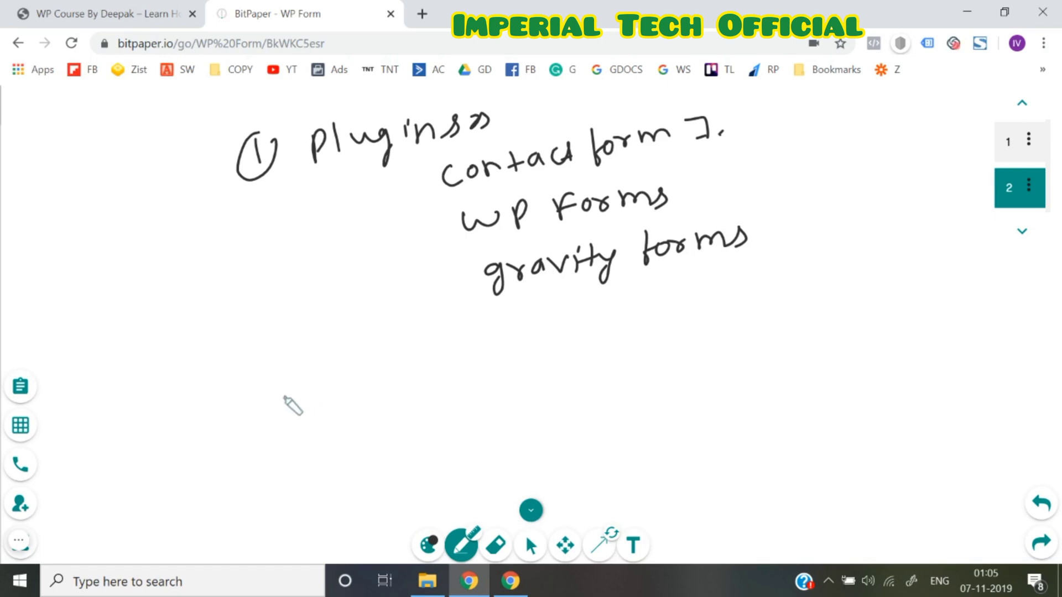
pyautogui.moveTo(286, 395)
pyautogui.mouseDown()
pyautogui.moveTo(308, 410)
pyautogui.moveTo(313, 387)
pyautogui.moveTo(397, 394)
pyautogui.moveTo(437, 378)
pyautogui.moveTo(484, 382)
pyautogui.moveTo(549, 338)
pyautogui.moveTo(565, 357)
pyautogui.moveTo(597, 351)
pyautogui.moveTo(621, 374)
pyautogui.moveTo(675, 344)
pyautogui.moveTo(678, 328)
pyautogui.moveTo(730, 311)
pyautogui.moveTo(745, 328)
pyautogui.moveTo(858, 306)
pyautogui.moveTo(854, 296)
pyautogui.mouseUp()
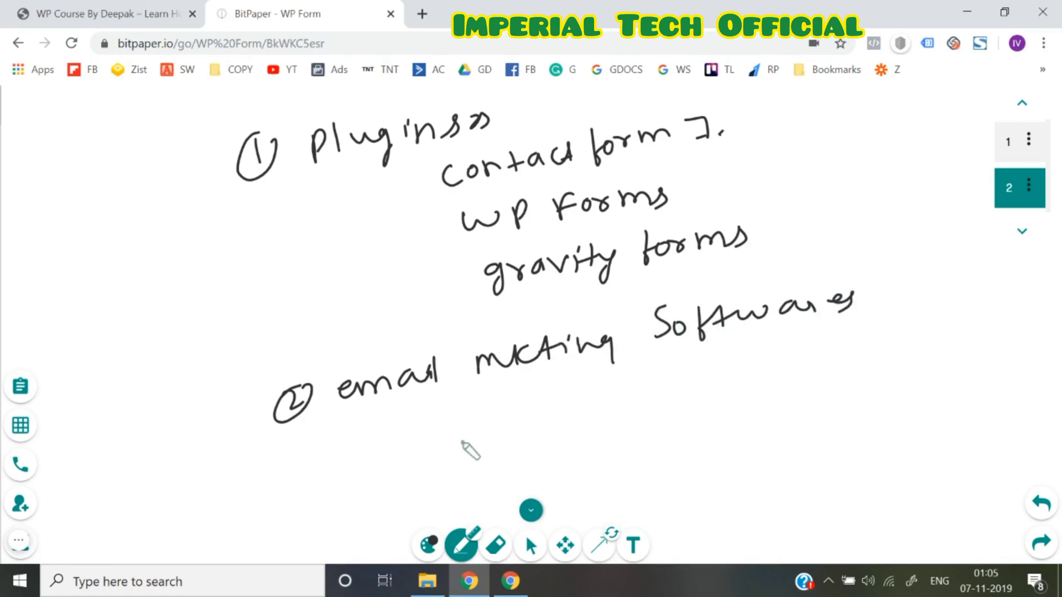
pyautogui.moveTo(448, 437)
pyautogui.mouseDown()
pyautogui.moveTo(621, 385)
pyautogui.moveTo(611, 396)
pyautogui.moveTo(640, 408)
pyautogui.moveTo(669, 398)
pyautogui.moveTo(700, 364)
pyautogui.moveTo(797, 369)
pyautogui.moveTo(800, 360)
pyautogui.mouseUp()
# Write '[form]' under Active Campaign and add arrows labelled 'Free' and 'paid', double-underlining Free
pyautogui.moveTo(612, 423)
pyautogui.mouseDown()
pyautogui.moveTo(636, 451)
pyautogui.moveTo(763, 401)
pyautogui.moveTo(780, 410)
pyautogui.mouseUp()
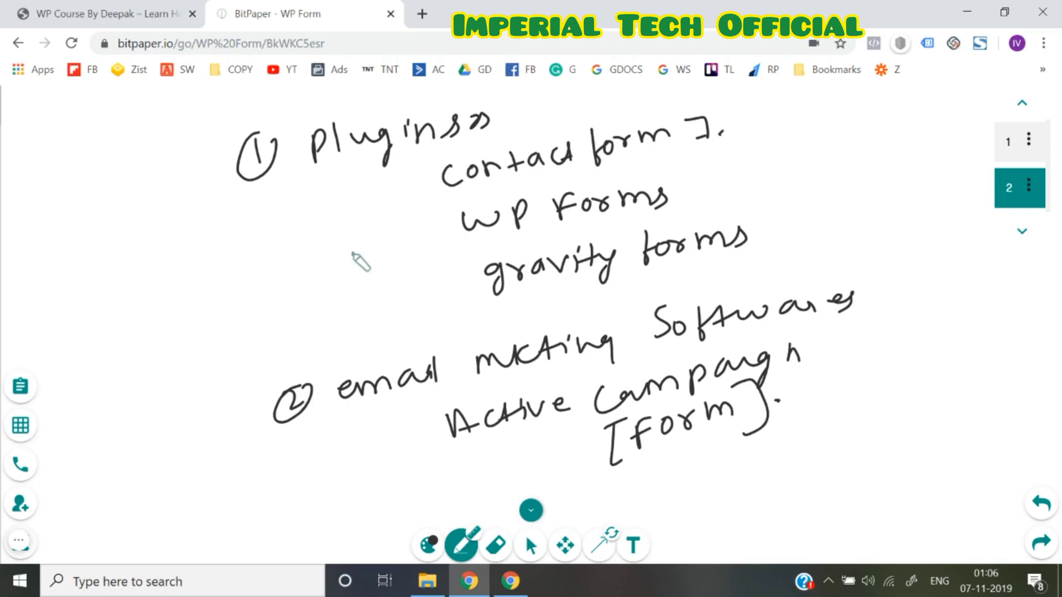
pyautogui.moveTo(377, 204)
pyautogui.mouseDown()
pyautogui.moveTo(446, 217)
pyautogui.moveTo(385, 311)
pyautogui.mouseUp()
pyautogui.moveTo(384, 201); pyautogui.dragTo(386, 210)
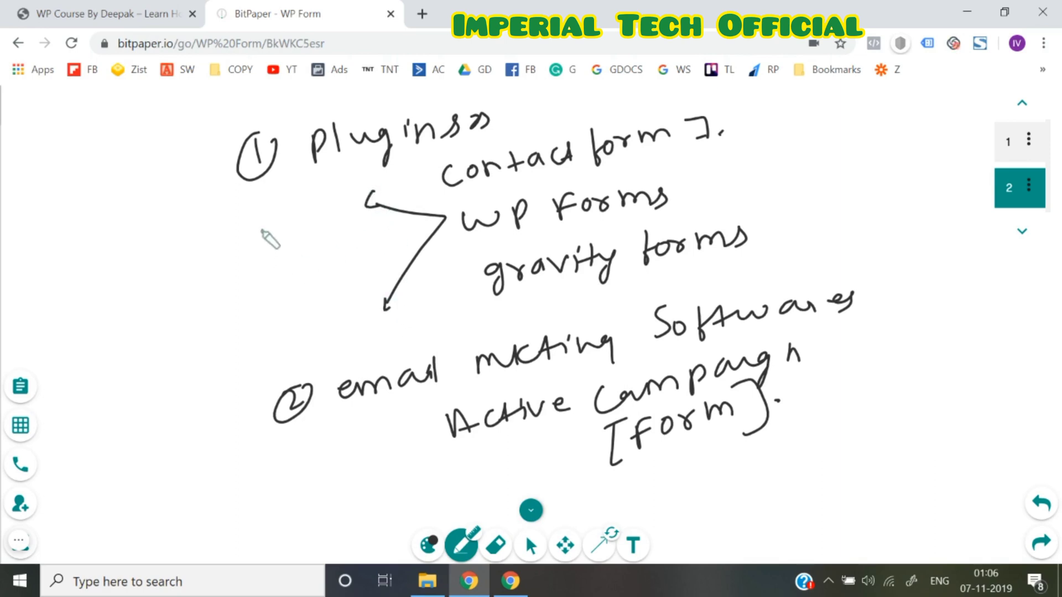
pyautogui.moveTo(264, 242)
pyautogui.mouseDown()
pyautogui.moveTo(265, 227)
pyautogui.moveTo(336, 204)
pyautogui.mouseUp()
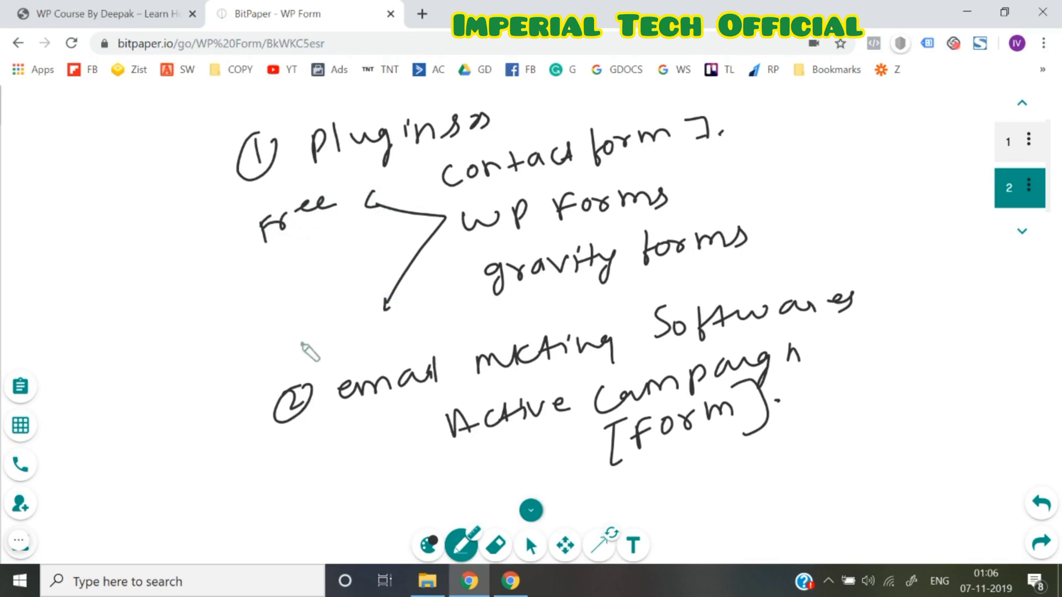
pyautogui.moveTo(284, 320)
pyautogui.mouseDown()
pyautogui.moveTo(298, 344)
pyautogui.moveTo(355, 288)
pyautogui.mouseUp()
pyautogui.moveTo(286, 242); pyautogui.dragTo(332, 215)
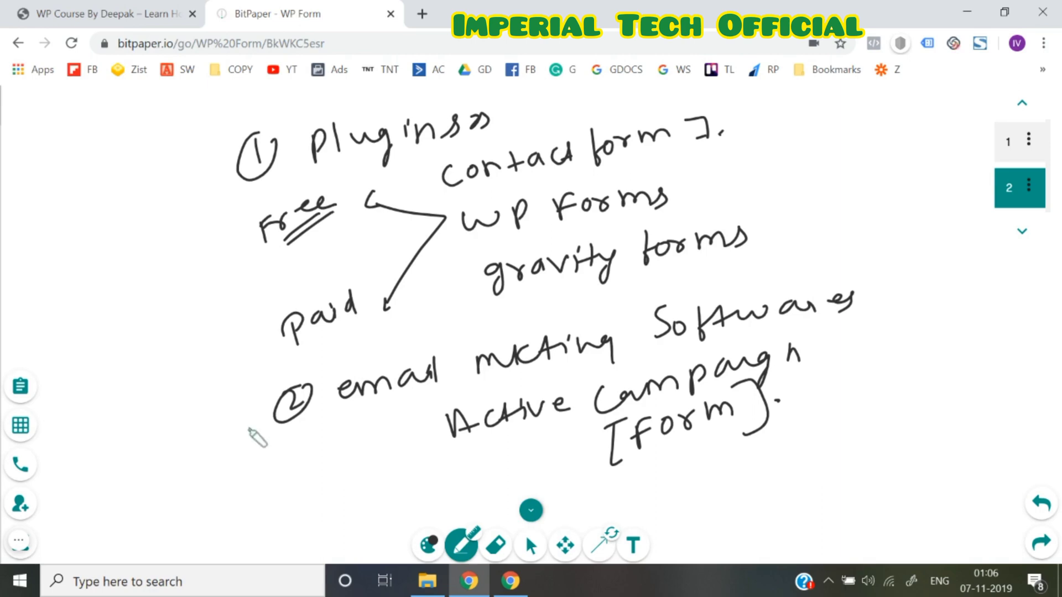
pyautogui.moveTo(322, 325); pyautogui.dragTo(339, 321)
# Bracket the email marketing and plugin sections, cross the t and 7, and underline the circled 2
pyautogui.moveTo(324, 378); pyautogui.dragTo(343, 456)
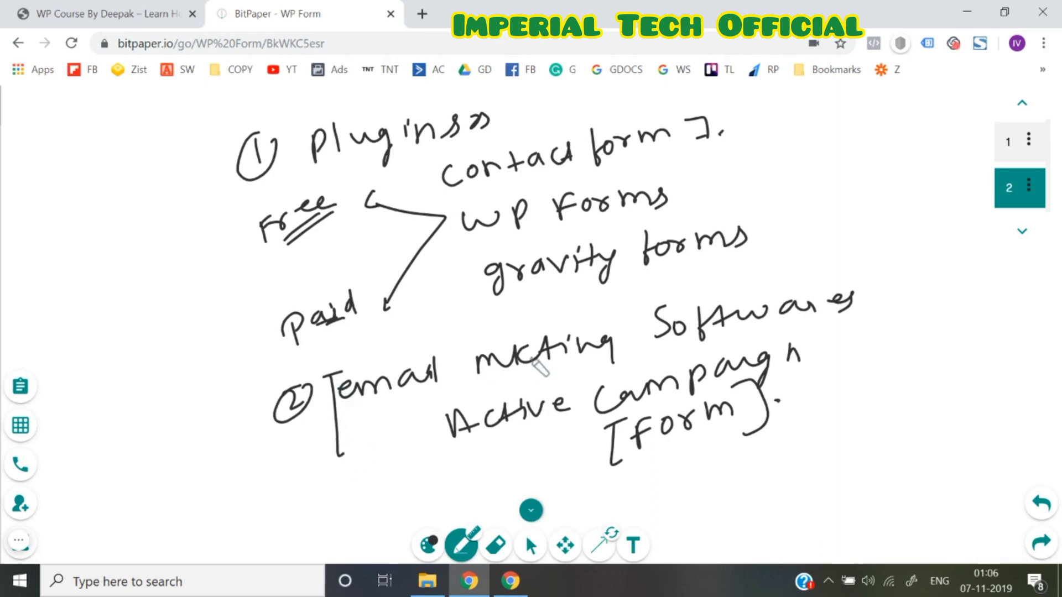
pyautogui.moveTo(532, 358); pyautogui.dragTo(539, 358)
pyautogui.moveTo(699, 133); pyautogui.dragTo(723, 131)
pyautogui.moveTo(213, 163); pyautogui.dragTo(235, 327)
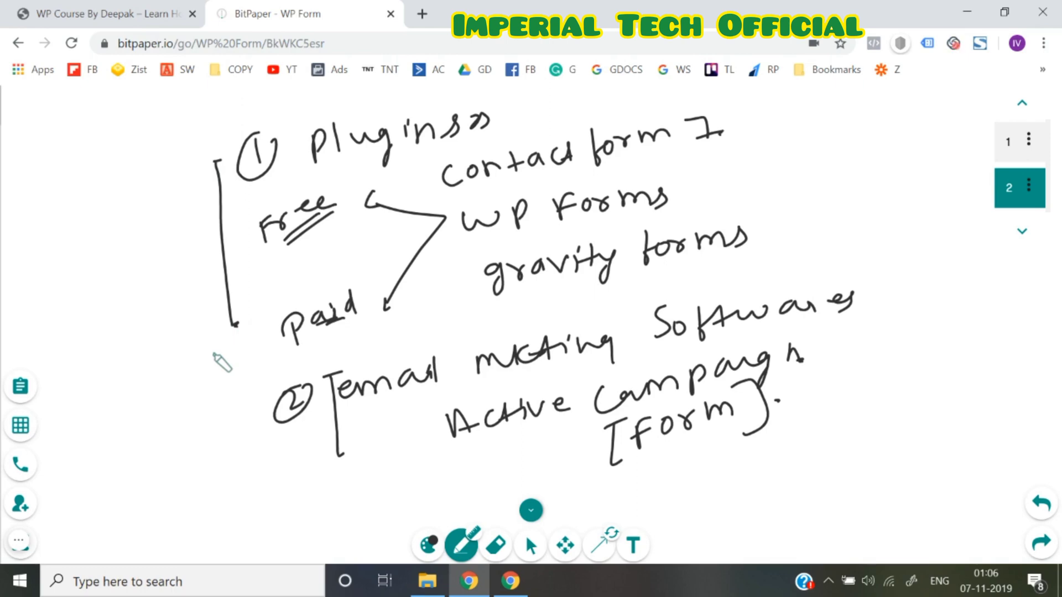
pyautogui.moveTo(274, 429); pyautogui.dragTo(289, 423)
pyautogui.moveTo(292, 426); pyautogui.dragTo(304, 427)
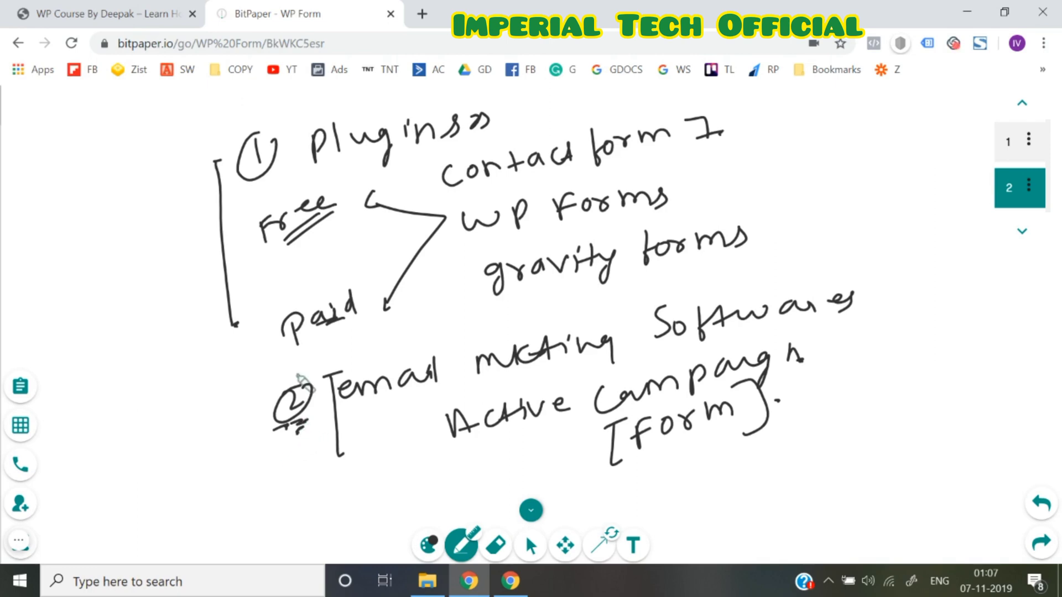
pyautogui.moveTo(440, 164); pyautogui.dragTo(465, 319)
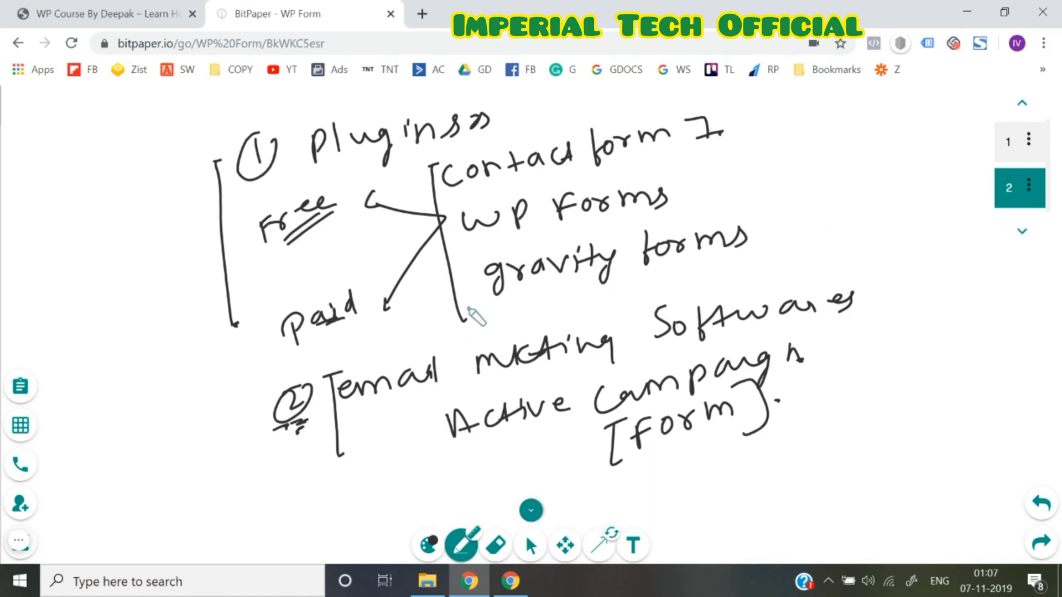
pyautogui.moveTo(453, 207); pyautogui.dragTo(469, 259)
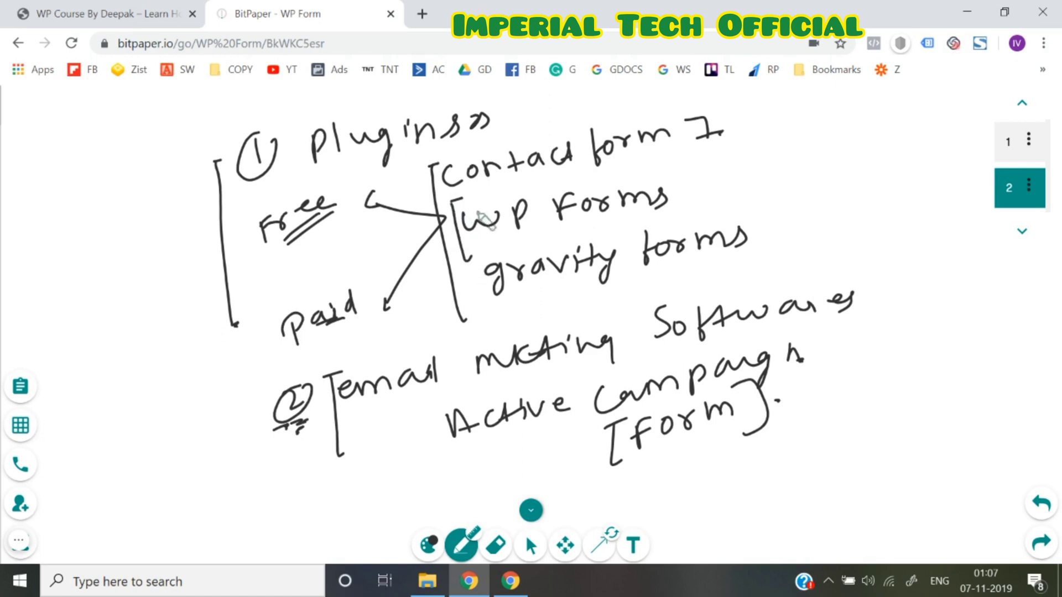
# Box WP Forms, tick contact form 7, WP Forms and gravity forms, and add 'caldera forms' below
pyautogui.moveTo(460, 204)
pyautogui.mouseDown()
pyautogui.moveTo(685, 133)
pyautogui.moveTo(687, 212)
pyautogui.moveTo(459, 278)
pyautogui.mouseUp()
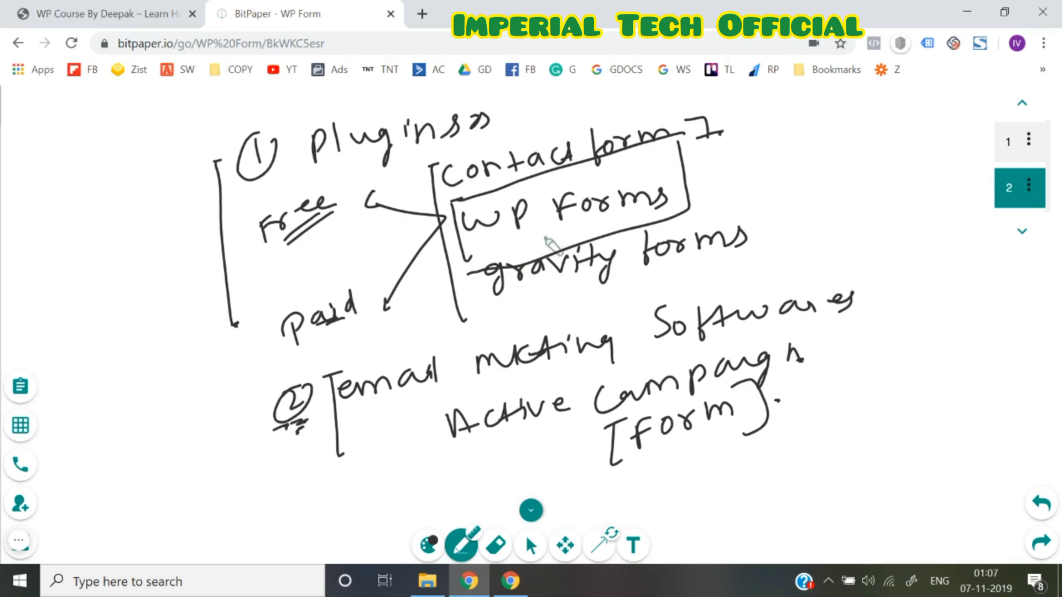
pyautogui.moveTo(520, 240); pyautogui.dragTo(557, 228)
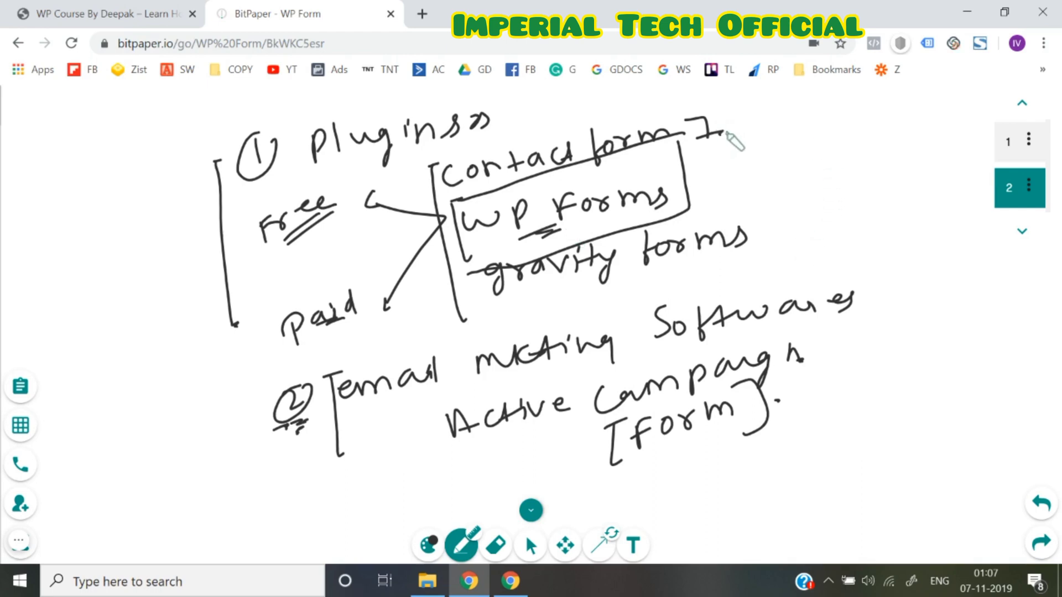
pyautogui.moveTo(725, 128); pyautogui.dragTo(758, 115)
pyautogui.moveTo(701, 175); pyautogui.dragTo(726, 164)
pyautogui.moveTo(756, 235); pyautogui.dragTo(788, 217)
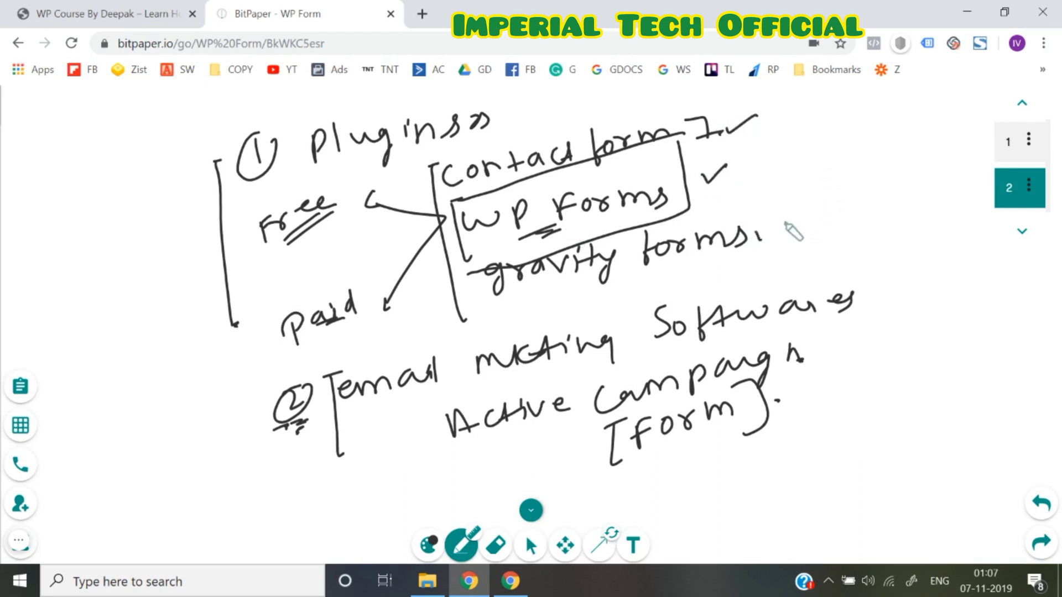
pyautogui.moveTo(523, 308)
pyautogui.mouseDown()
pyautogui.moveTo(524, 323)
pyautogui.moveTo(548, 322)
pyautogui.moveTo(571, 304)
pyautogui.moveTo(695, 271)
pyautogui.moveTo(739, 279)
pyautogui.moveTo(810, 252)
pyautogui.moveTo(803, 244)
pyautogui.mouseUp()
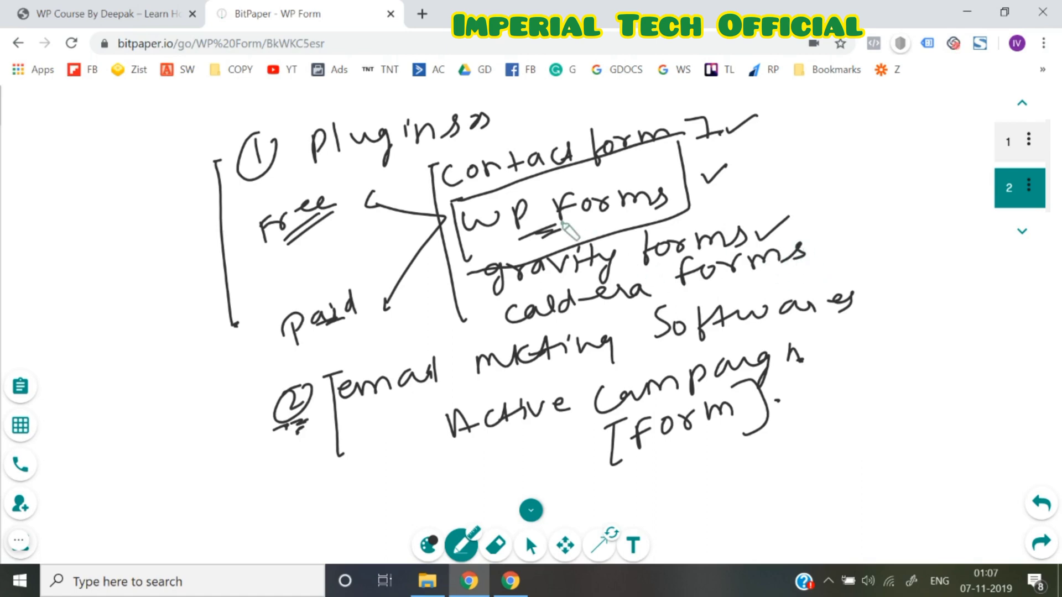
# Switch to the WP Course site tab and go to the WordPress Dashboard
pyautogui.click(120, 6)
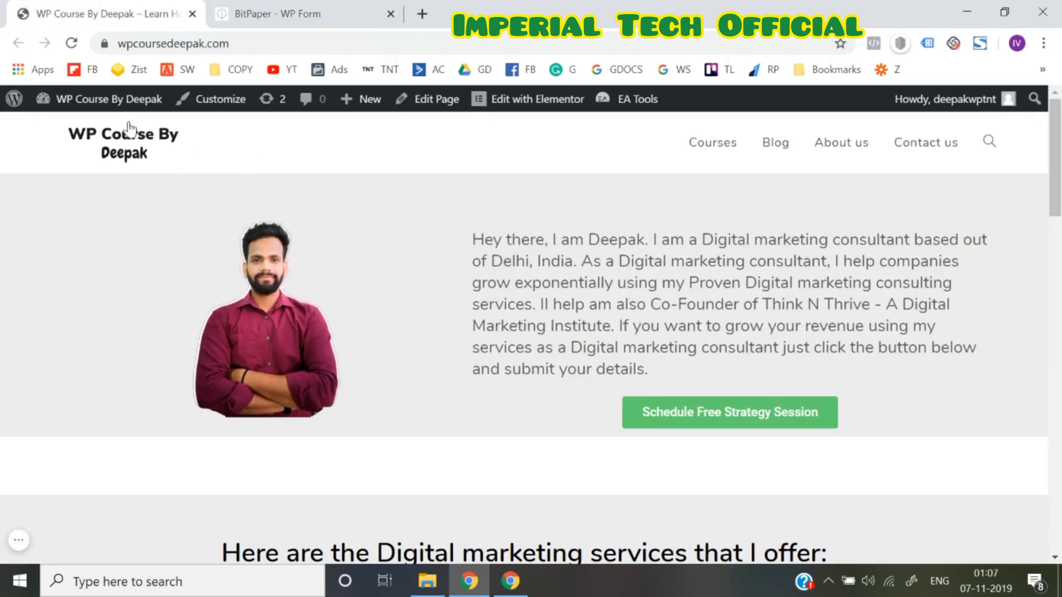
pyautogui.moveTo(113, 111)
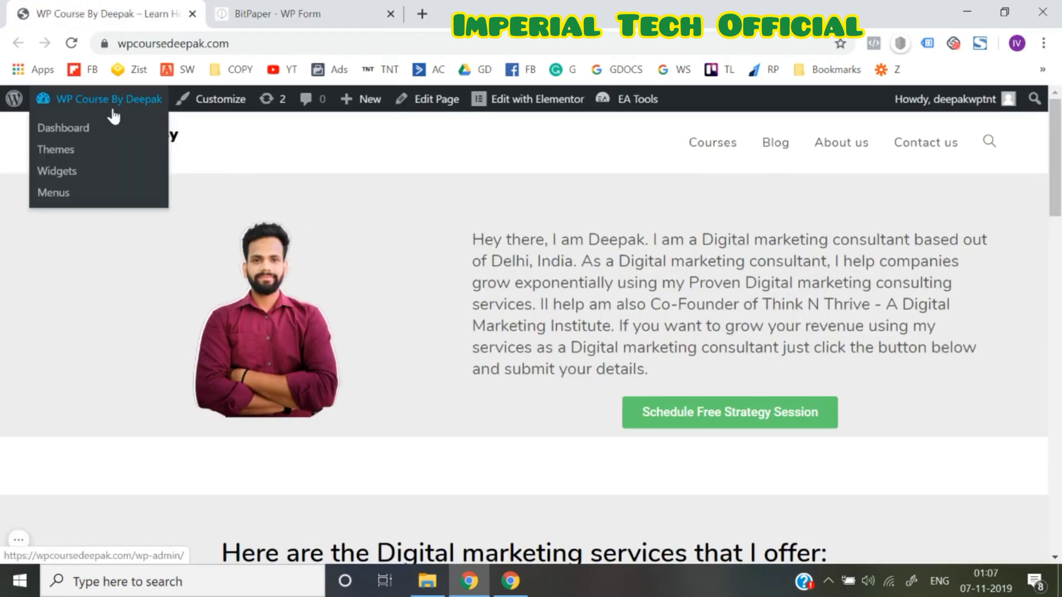
pyautogui.click(82, 132)
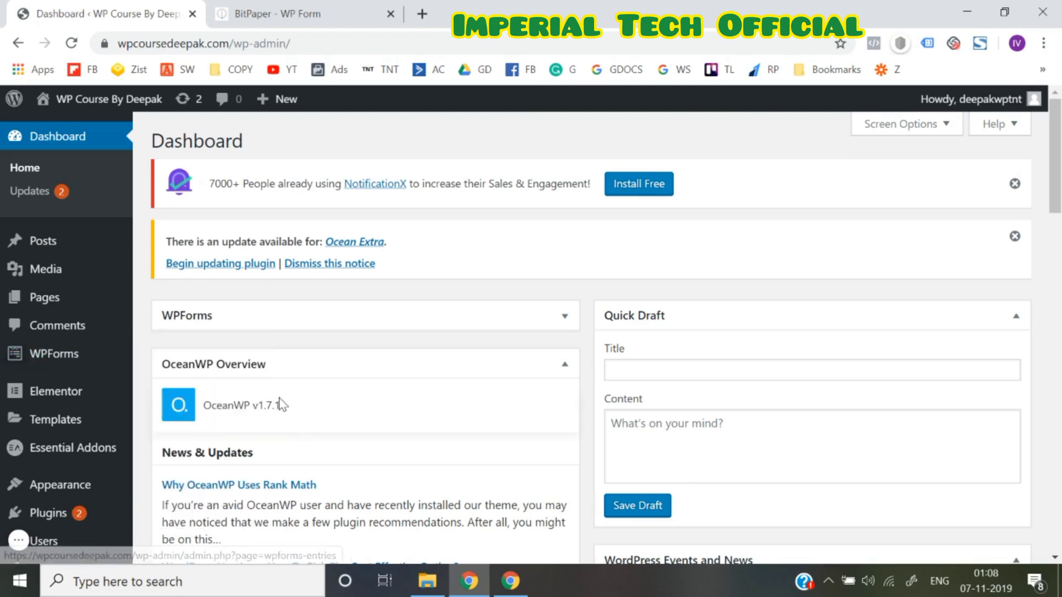
# Open the Plugins > Add New page
pyautogui.scroll(-1, 70, 440)
pyautogui.moveTo(76, 444)
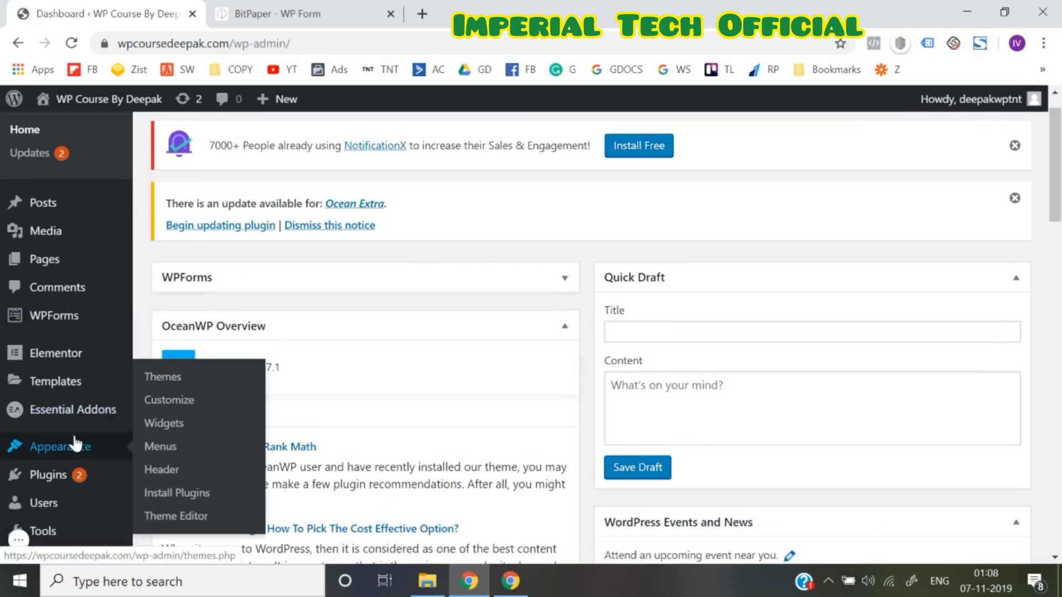
pyautogui.scroll(-1, 76, 444)
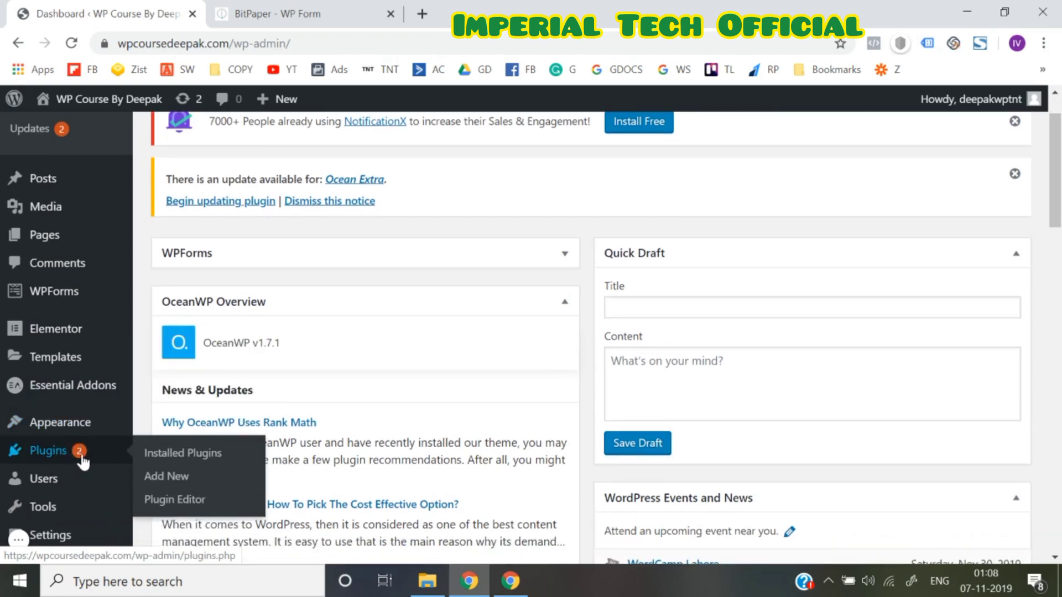
pyautogui.click(175, 477)
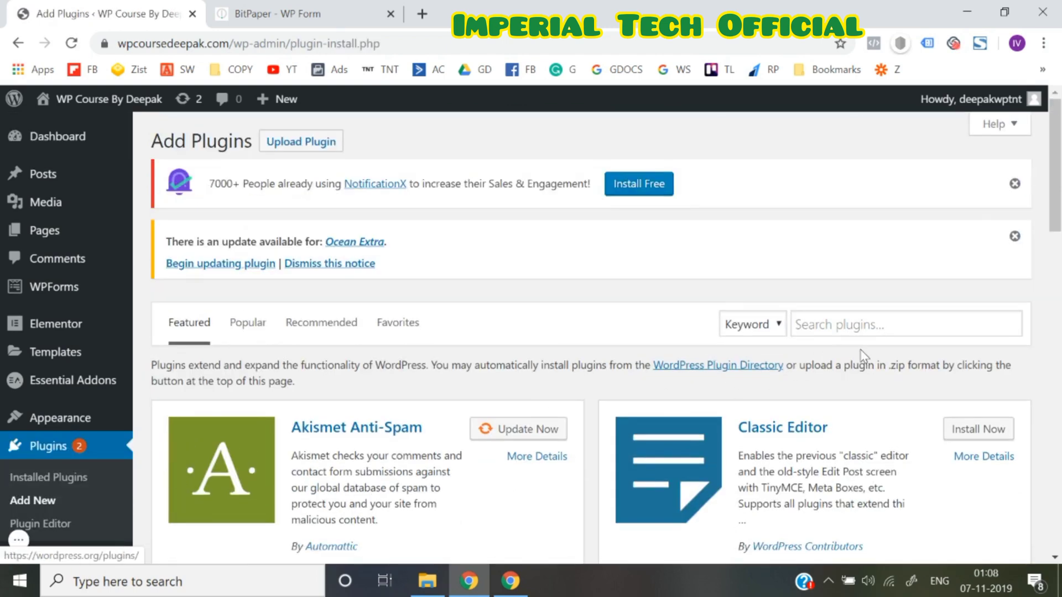
# Search the plugin directory for 'wp for' to find WPForms
pyautogui.click(854, 323)
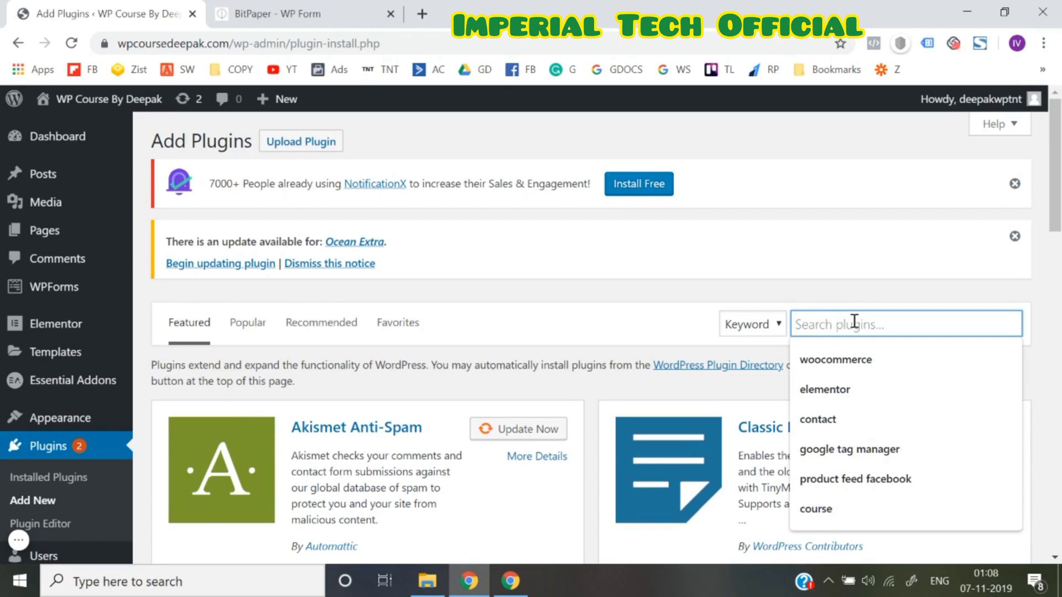
pyautogui.write('wp forms')
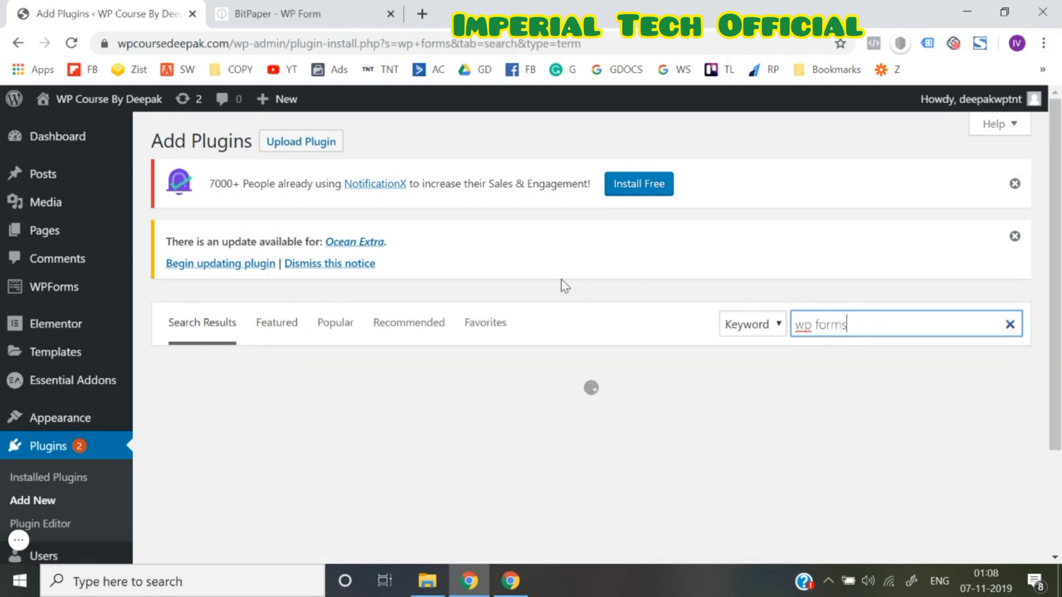
pyautogui.scroll(-2, 562, 285)
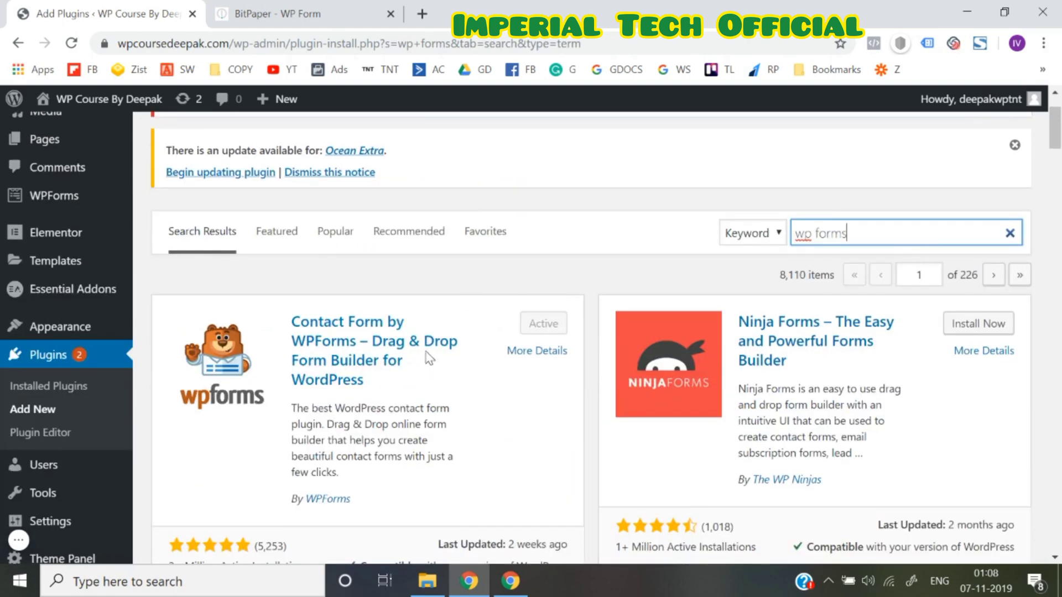
pyautogui.scroll(-1, 397, 376)
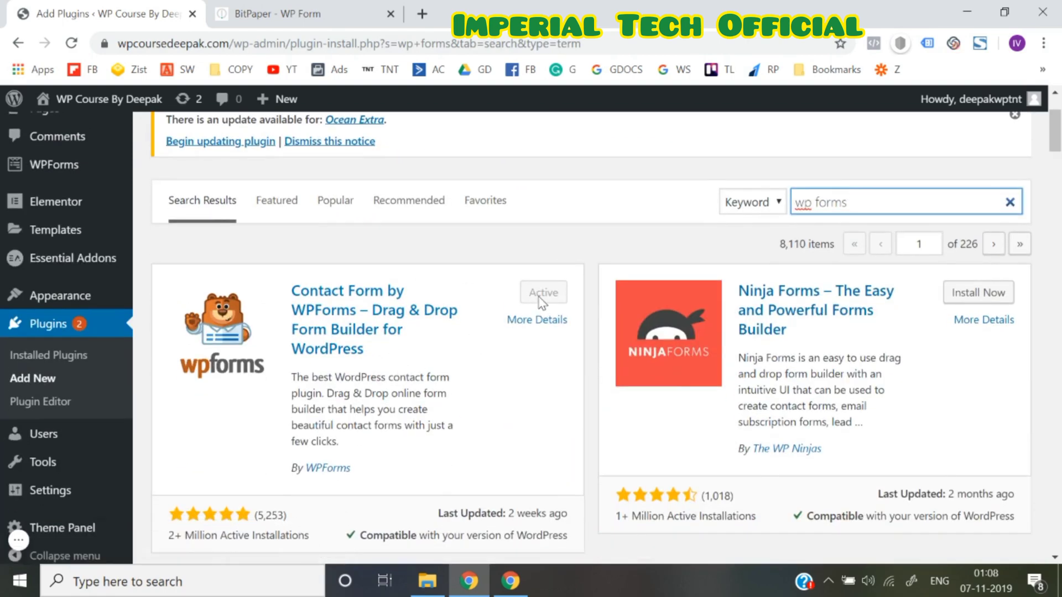
pyautogui.scroll(-4, 547, 306)
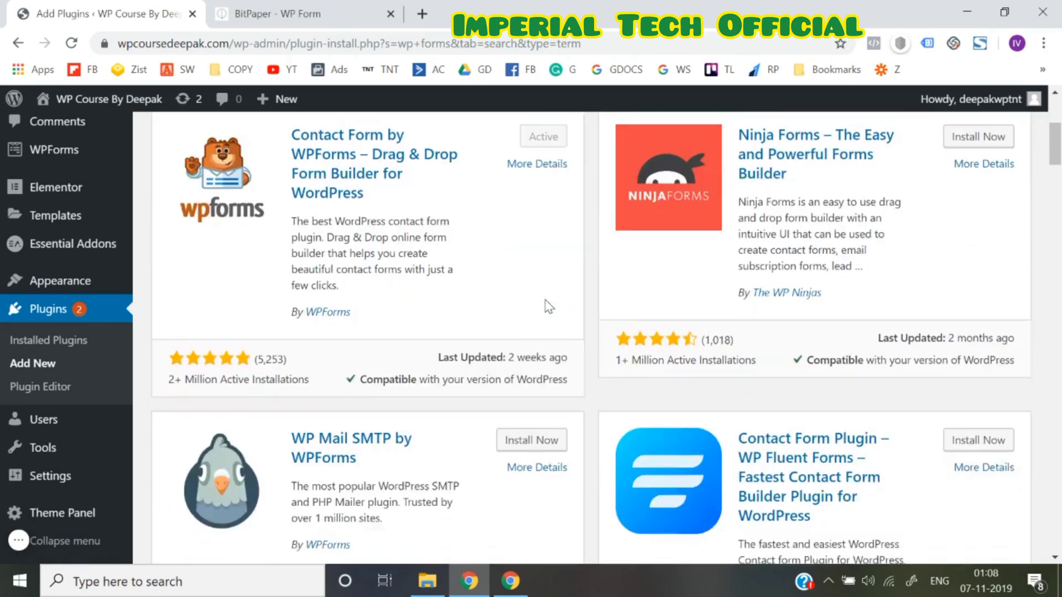
# Confirm WPForms is already Active and start a new form from WPForms > Add New
pyautogui.scroll(3, 780, 241)
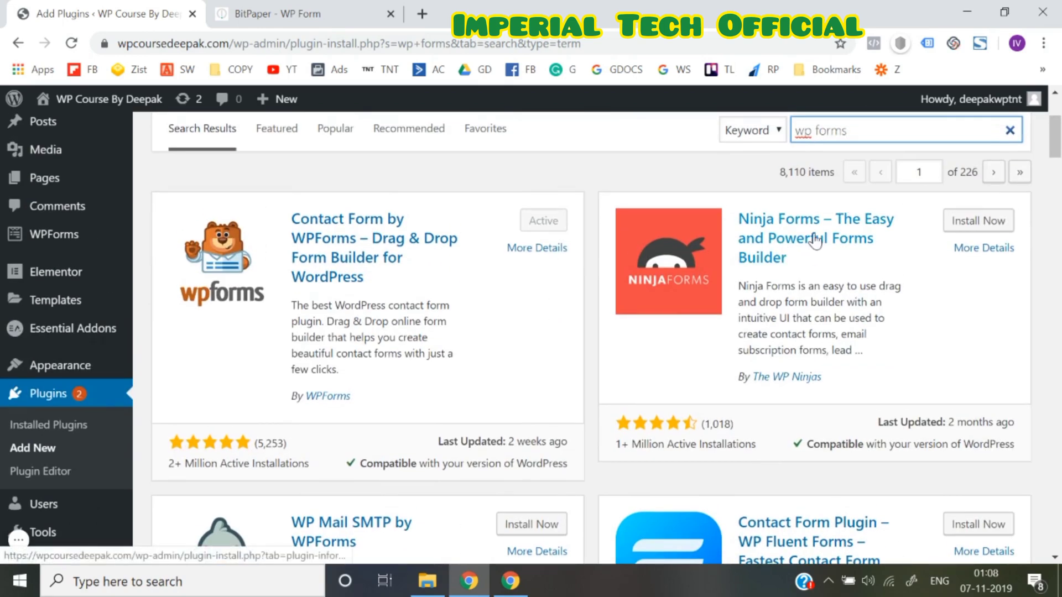
pyautogui.scroll(-10, 815, 242)
pyautogui.scroll(-2, 498, 376)
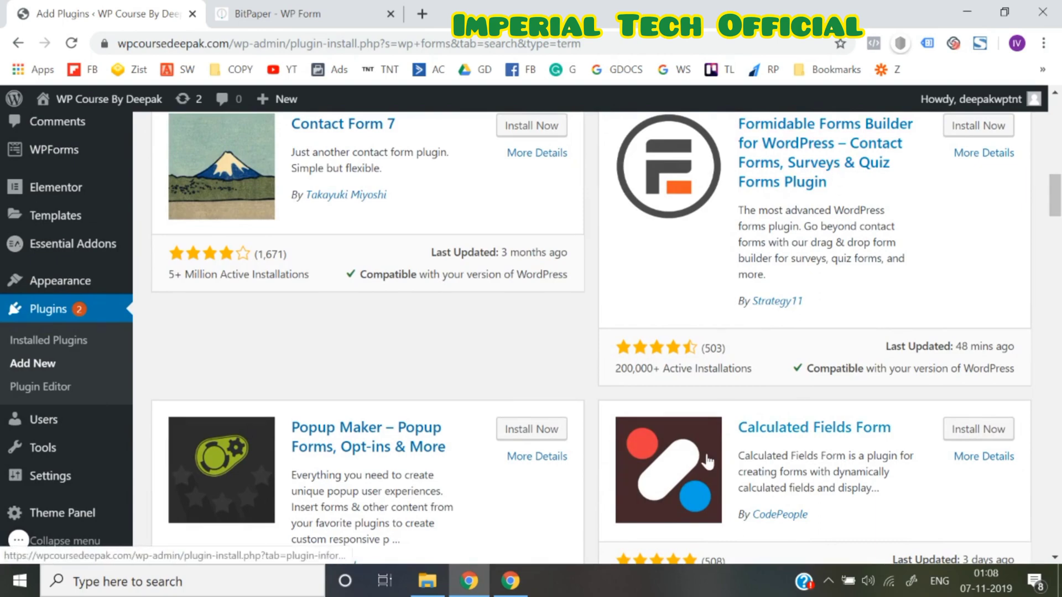
pyautogui.scroll(-4, 707, 464)
pyautogui.scroll(-4, 708, 461)
pyautogui.scroll(-2, 707, 462)
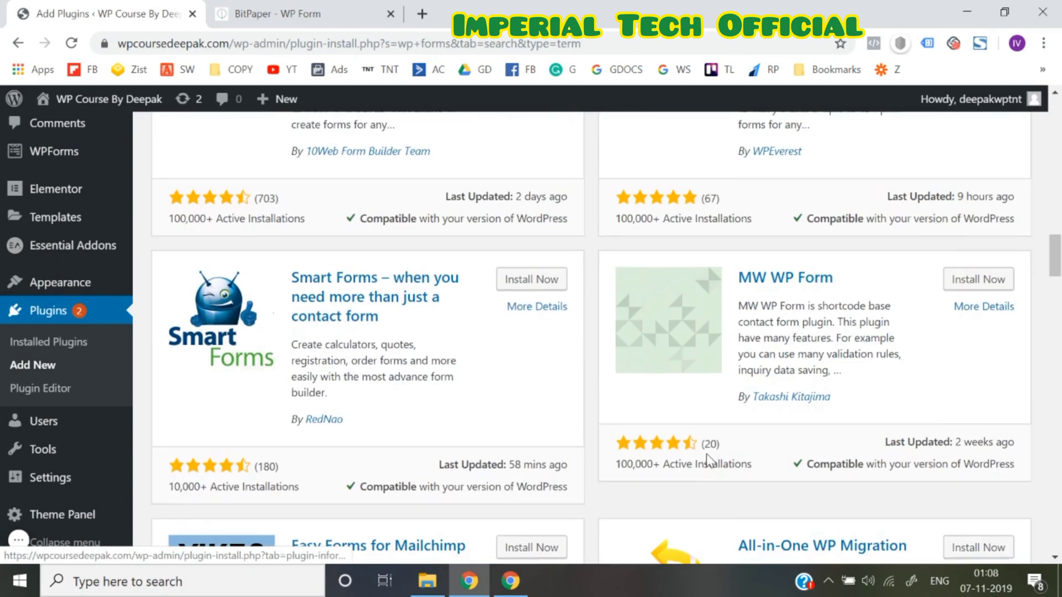
pyautogui.scroll(-3, 708, 462)
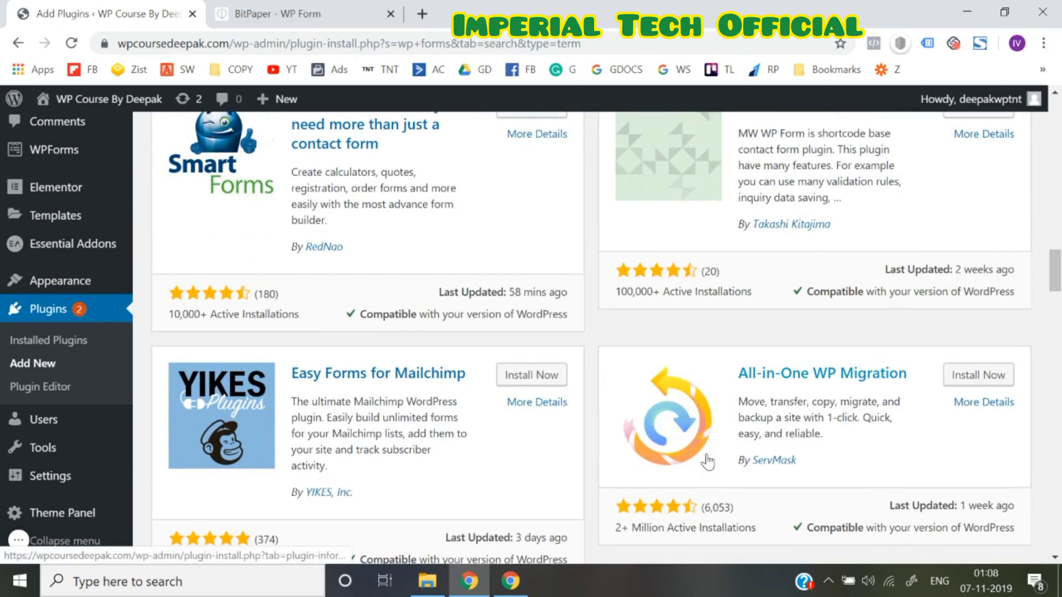
pyautogui.scroll(15, 707, 459)
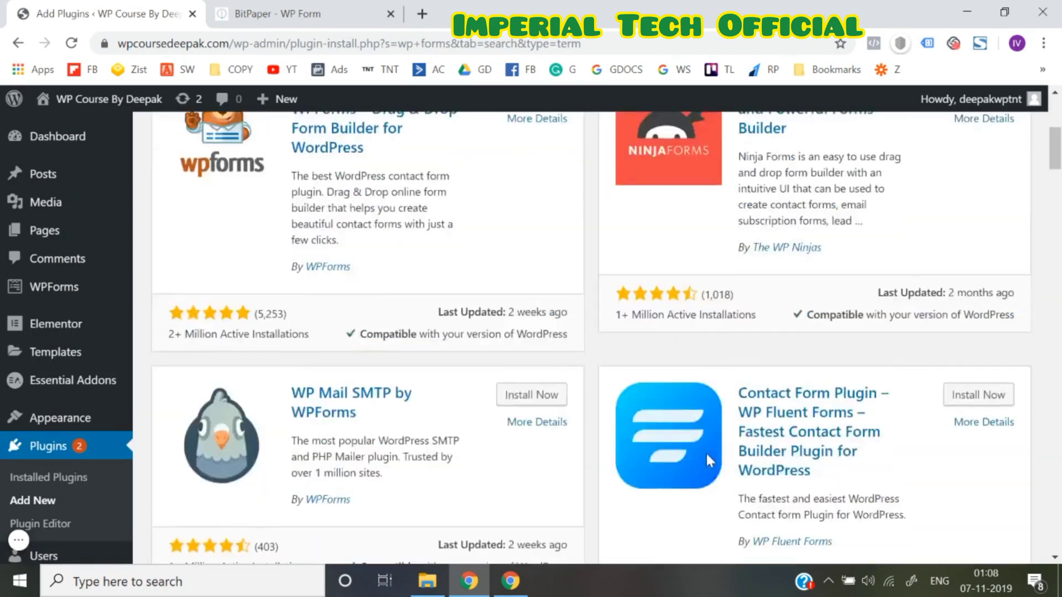
pyautogui.scroll(2, 412, 349)
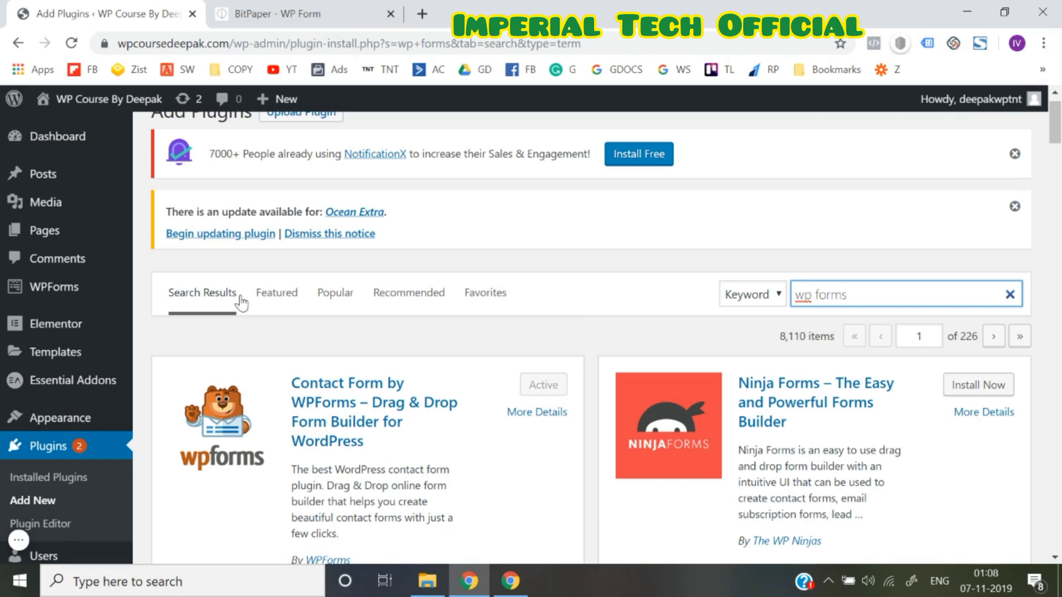
pyautogui.moveTo(118, 302)
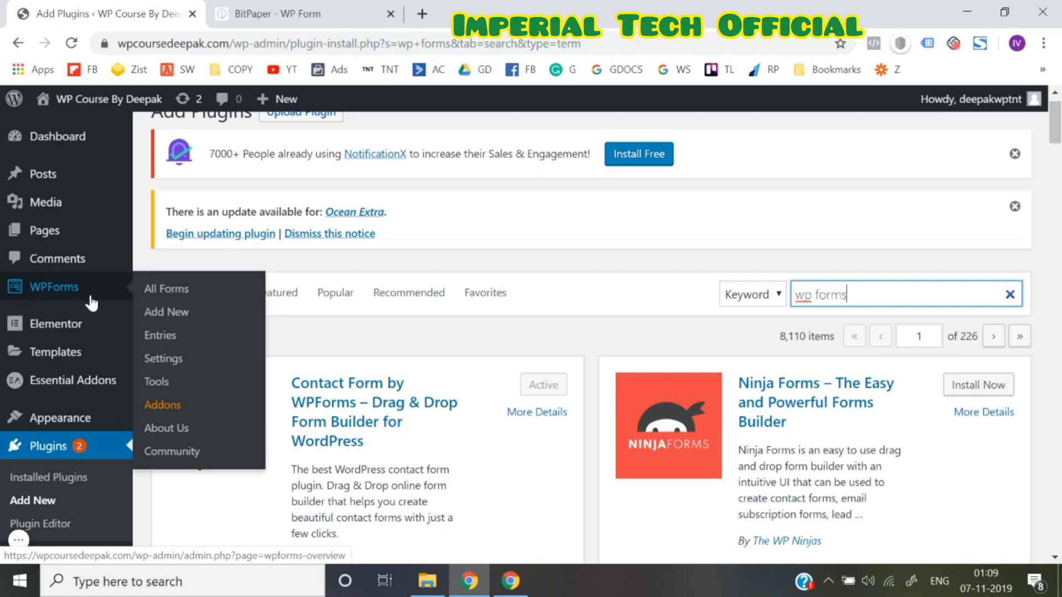
pyautogui.click(173, 320)
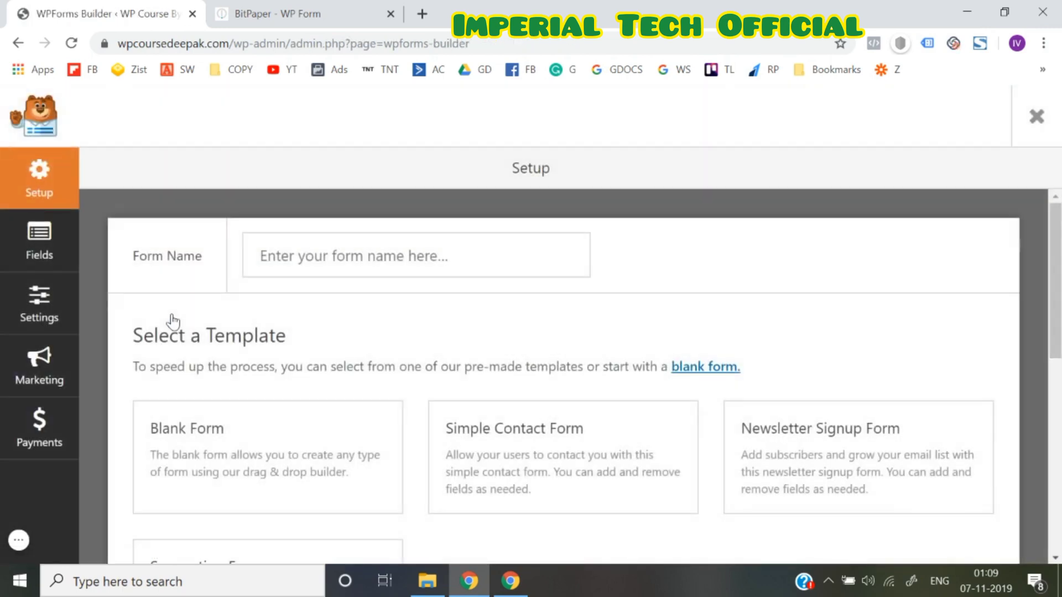
# Name the form 'Test Form - WP Course' and create it from the Blank Form template
pyautogui.click(292, 263)
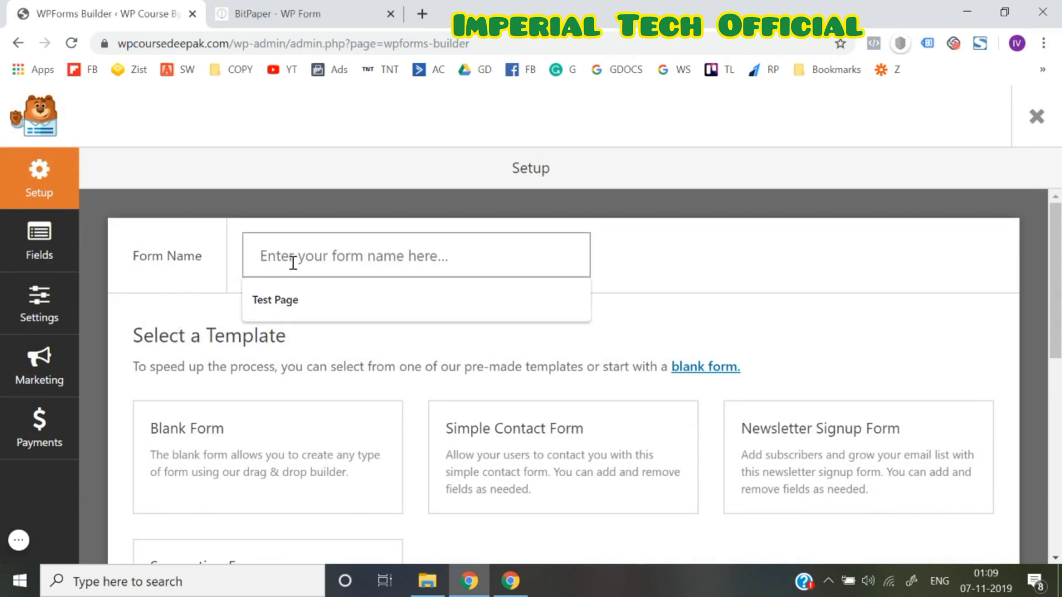
pyautogui.write('Test ')
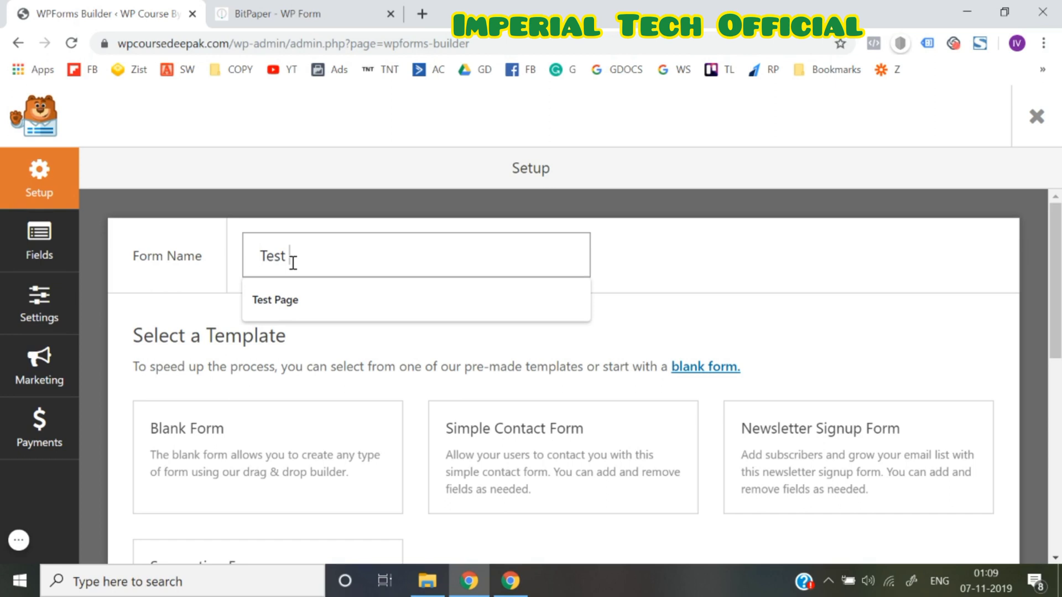
pyautogui.write('Form')
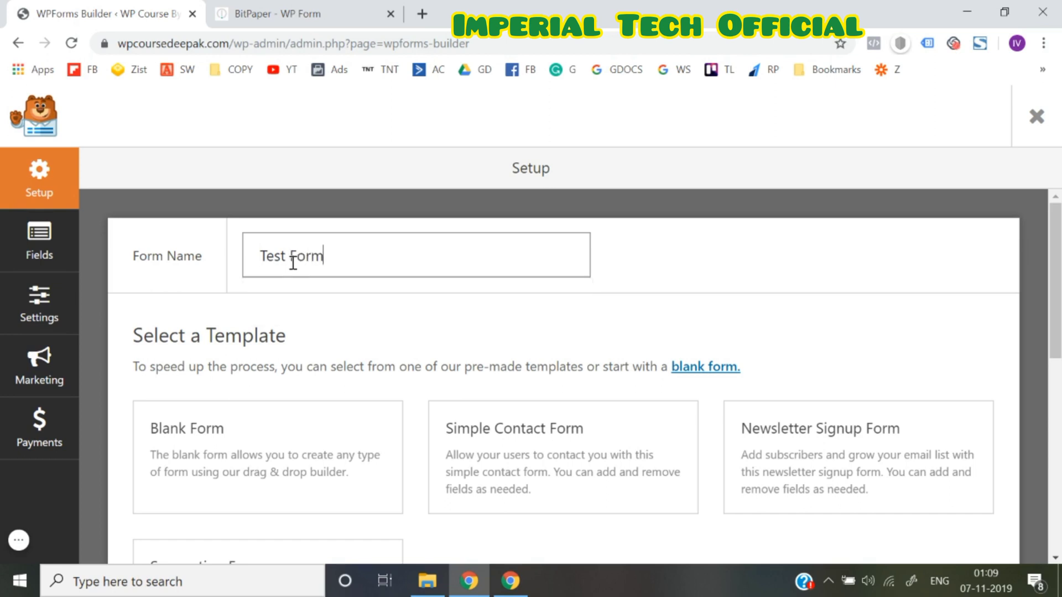
pyautogui.write(' - WP Course')
pyautogui.scroll(-3, 292, 263)
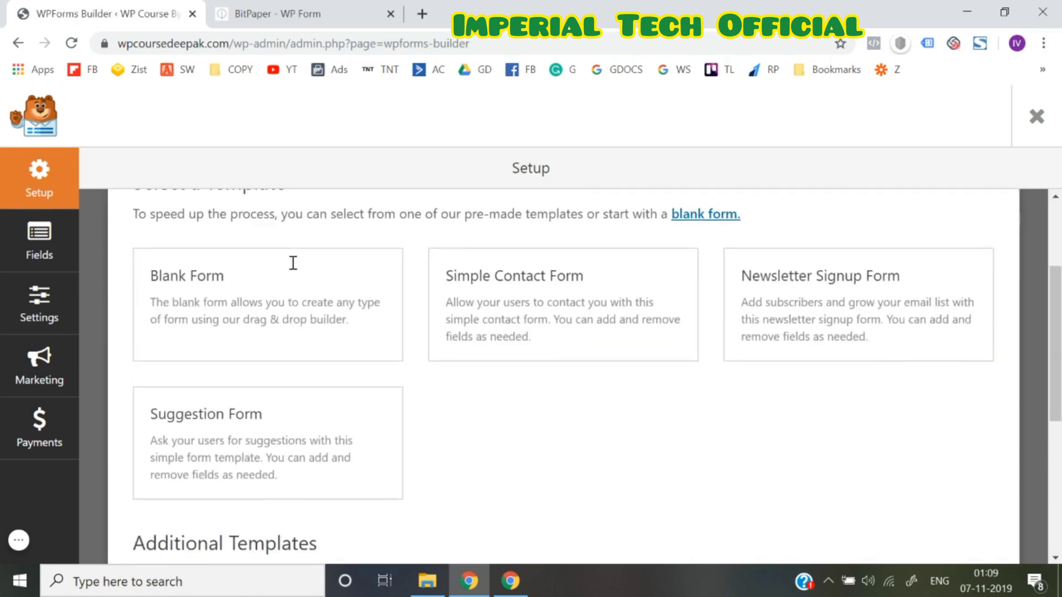
pyautogui.scroll(2, 293, 299)
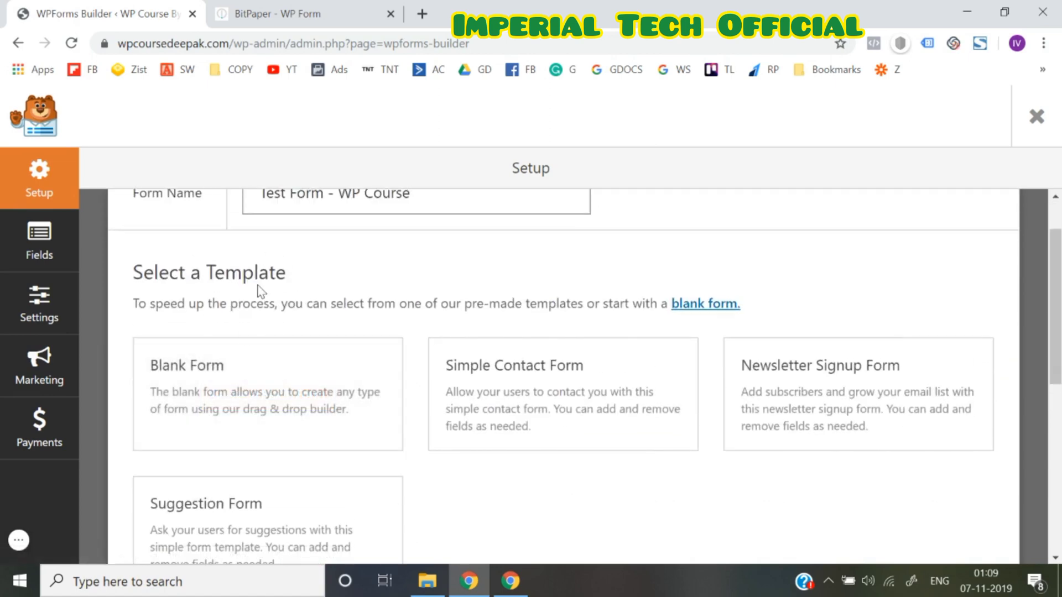
pyautogui.moveTo(855, 416)
pyautogui.scroll(-2, 854, 417)
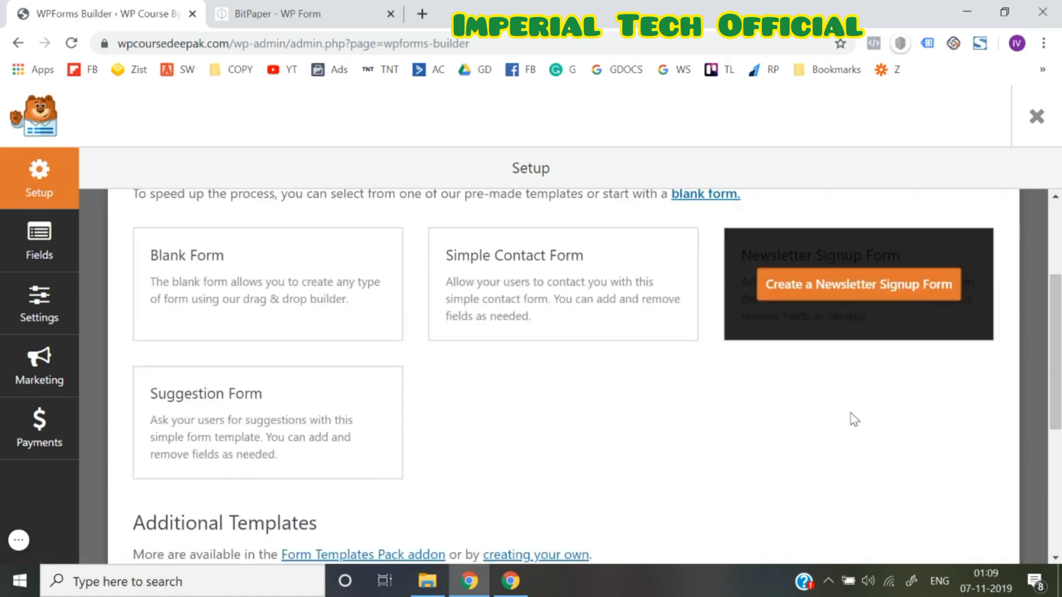
pyautogui.moveTo(553, 261)
pyautogui.scroll(-4, 799, 301)
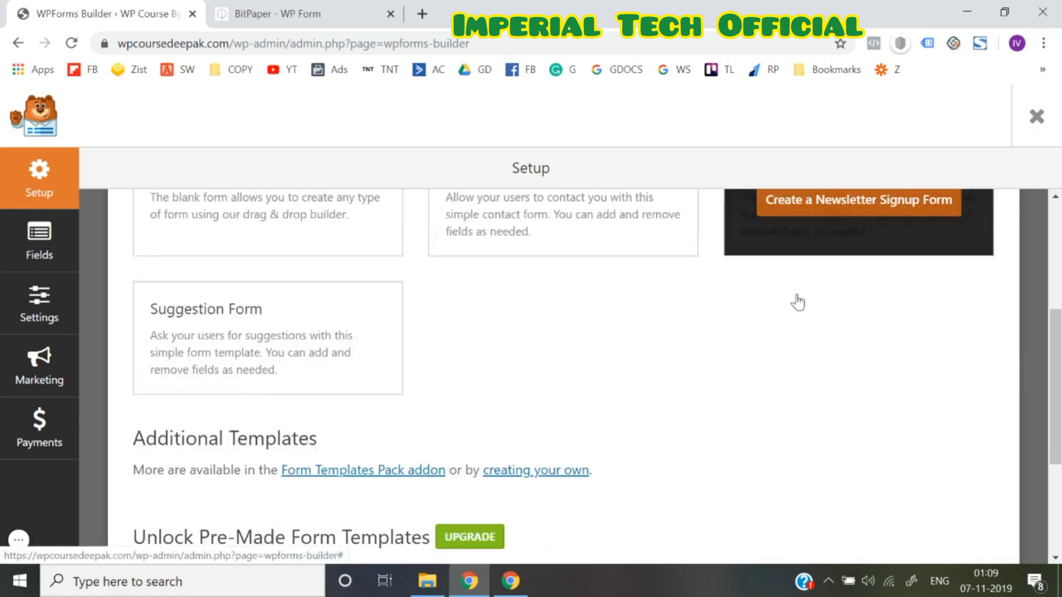
pyautogui.scroll(-2, 548, 470)
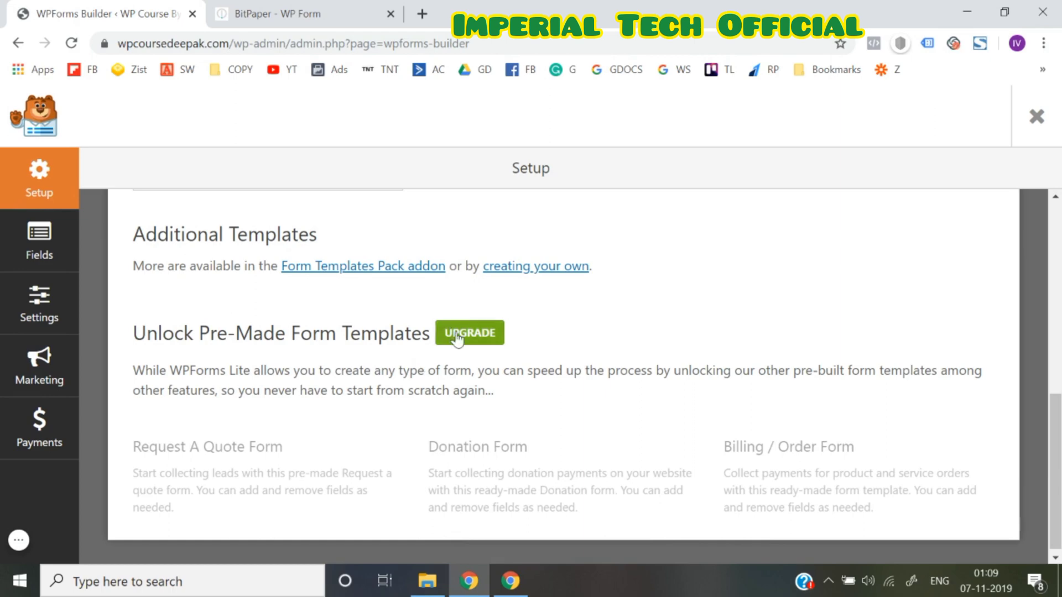
pyautogui.scroll(5, 442, 354)
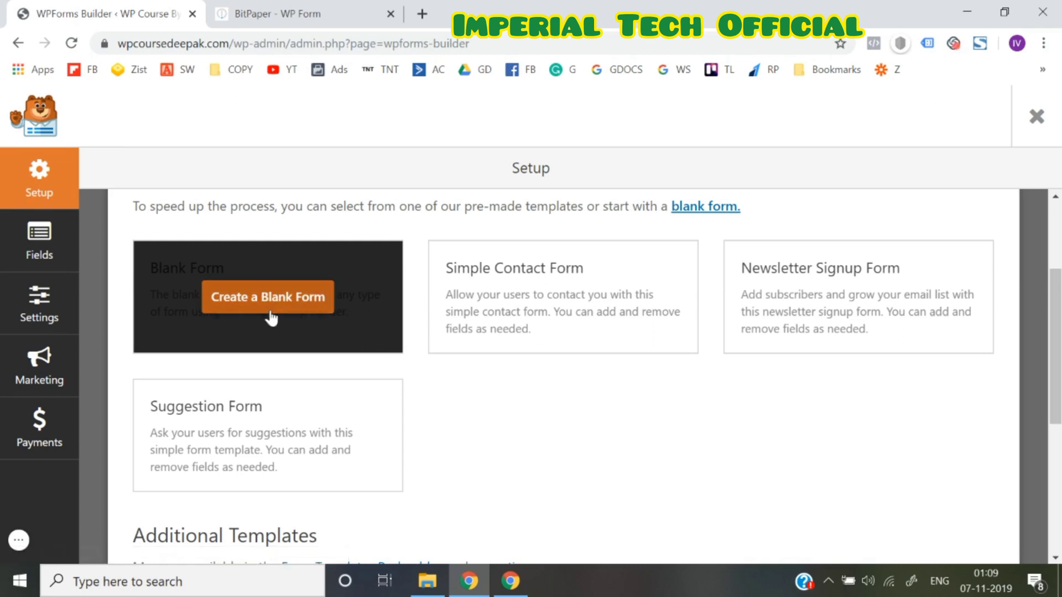
pyautogui.click(271, 318)
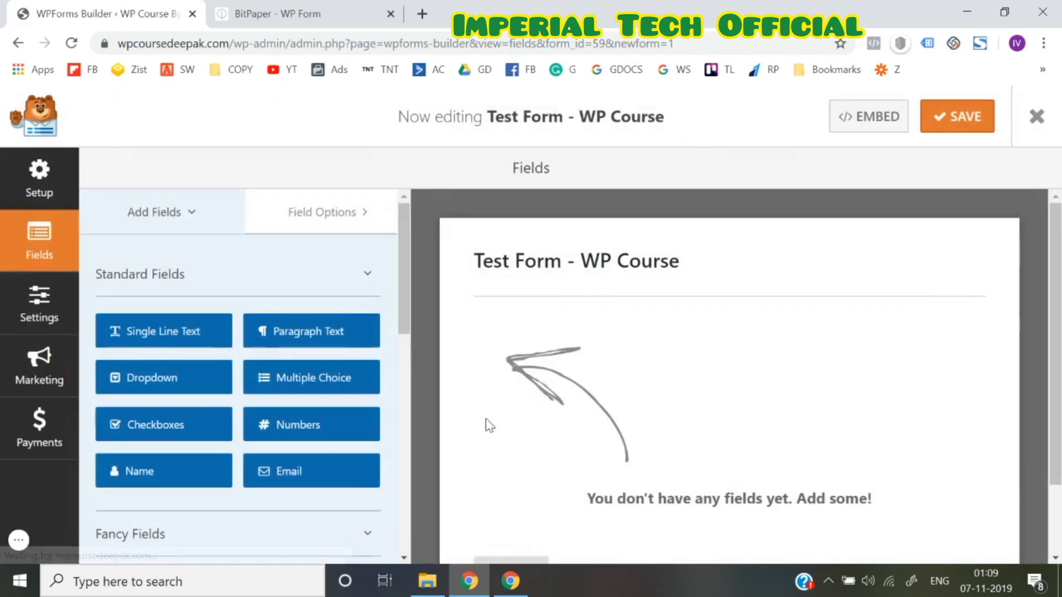
pyautogui.scroll(-2, 490, 426)
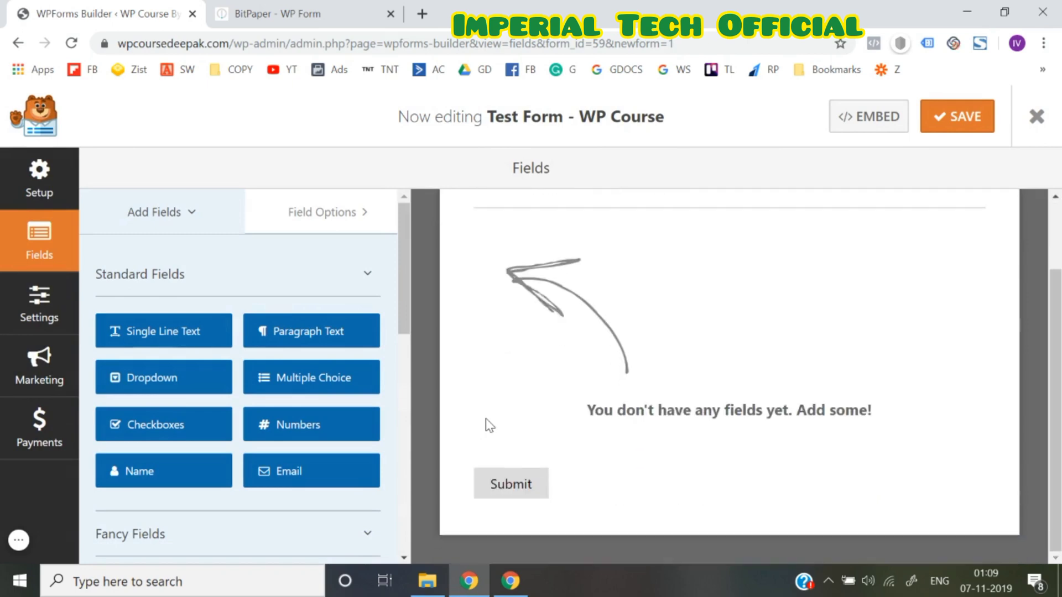
pyautogui.scroll(2, 489, 426)
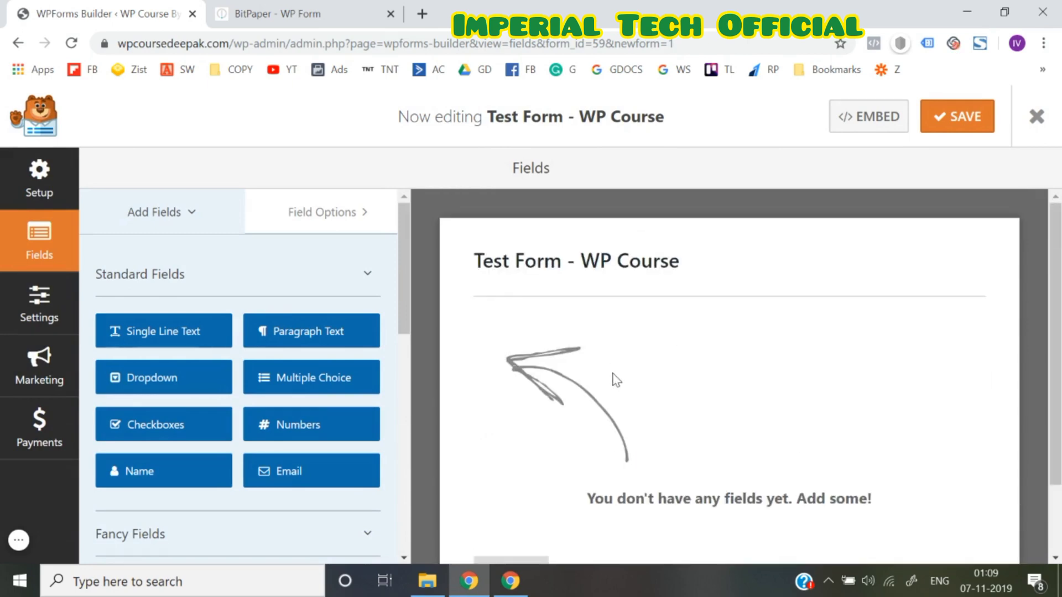
pyautogui.click(298, 424)
pyautogui.scroll(-5, 289, 434)
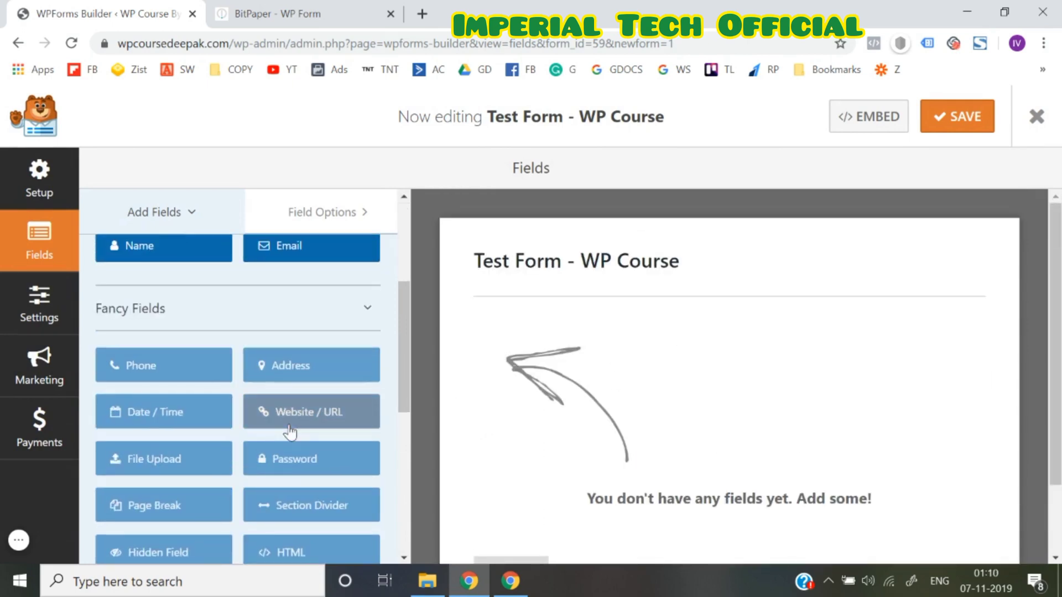
pyautogui.scroll(2, 183, 360)
pyautogui.scroll(4, 182, 358)
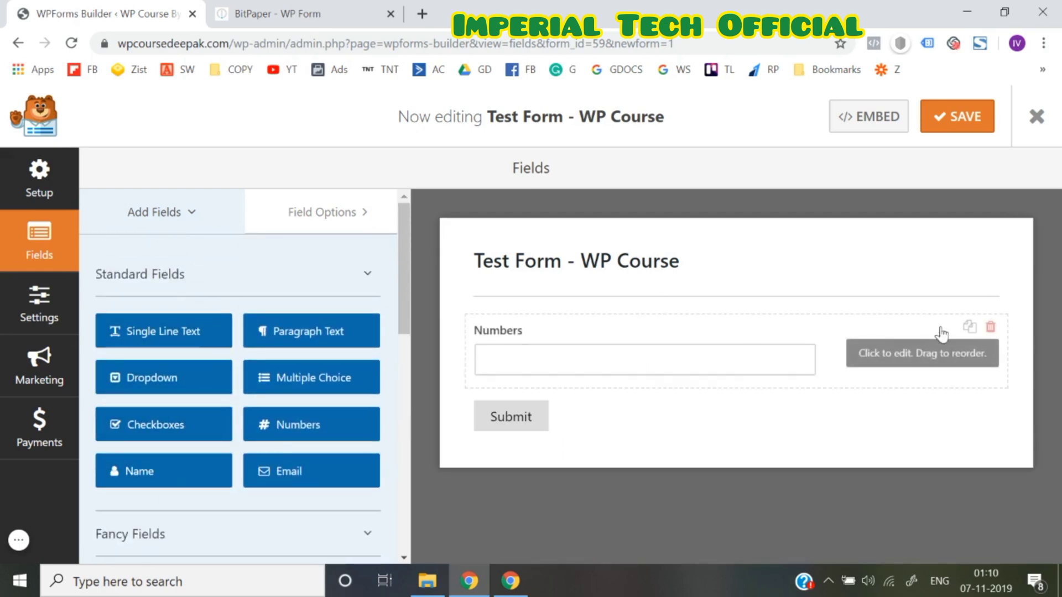
pyautogui.click(990, 328)
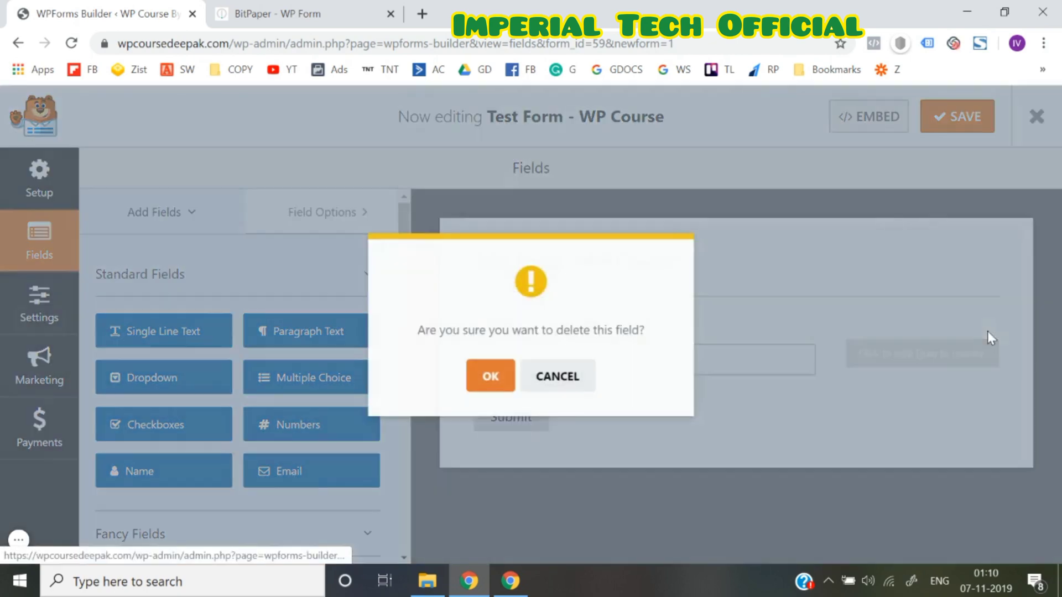
pyautogui.click(490, 378)
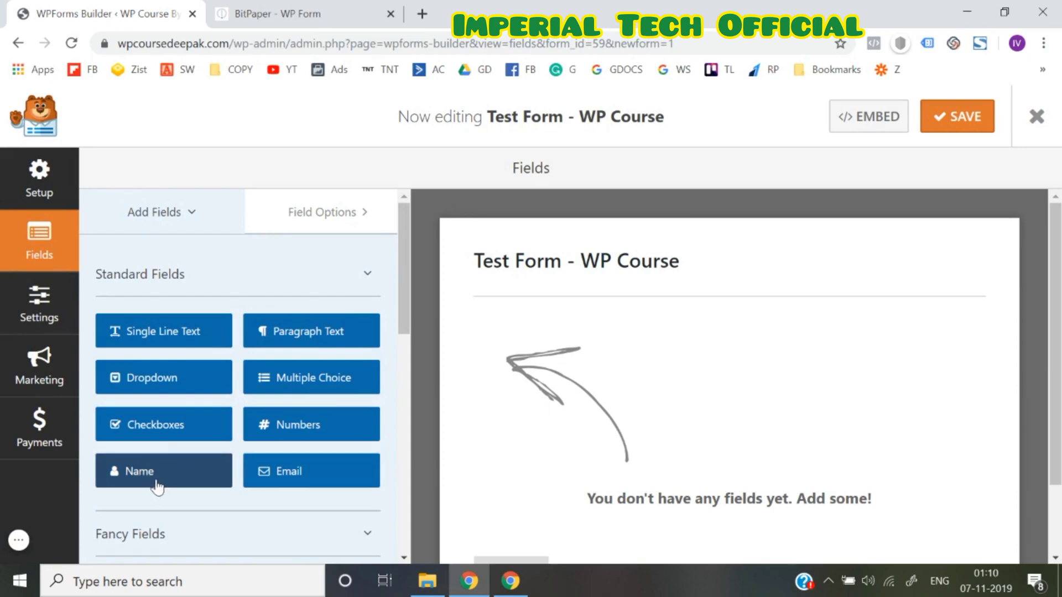
# Add a Name field to the form and set its Format to Simple
pyautogui.moveTo(151, 491); pyautogui.dragTo(556, 376)
pyautogui.moveTo(174, 465); pyautogui.dragTo(154, 438)
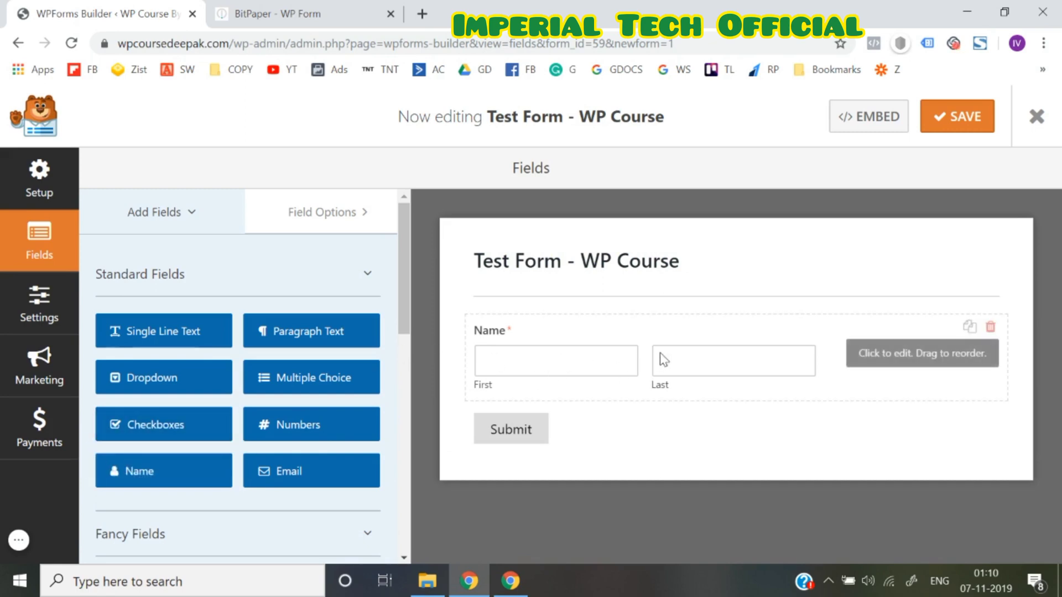
pyautogui.click(592, 357)
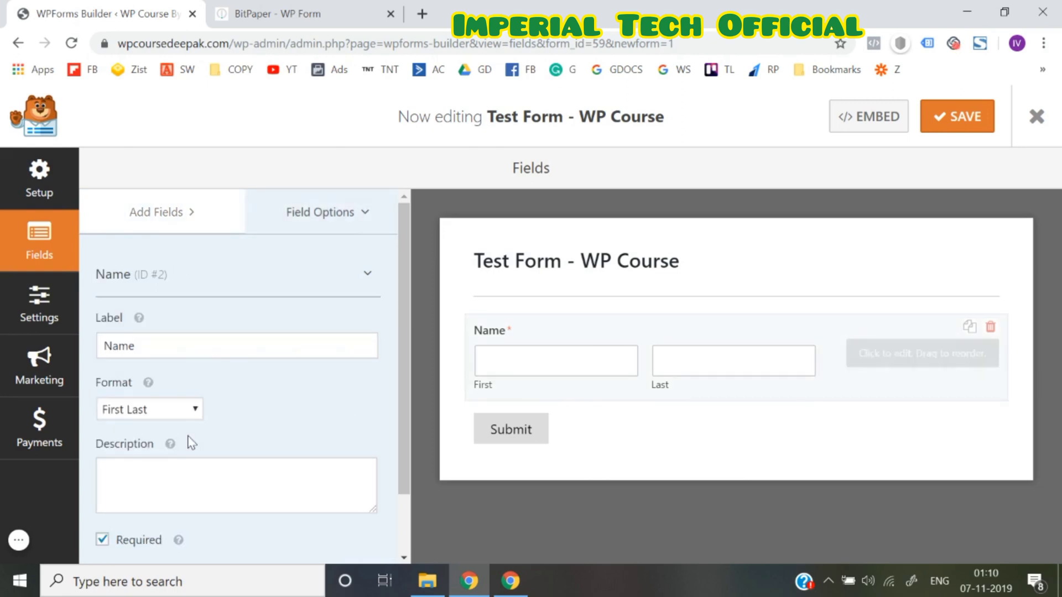
pyautogui.scroll(-2, 188, 441)
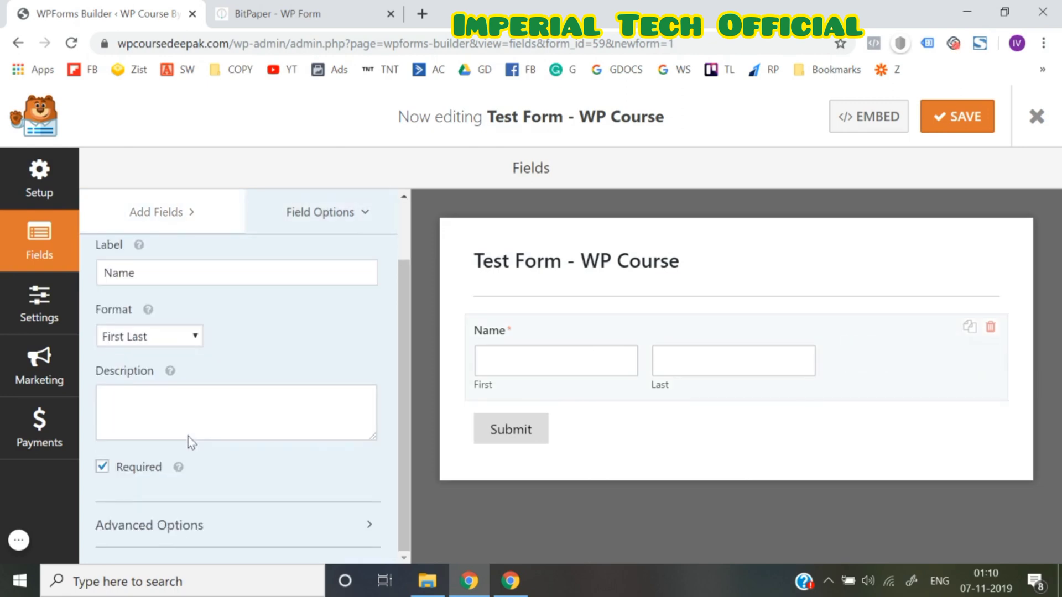
pyautogui.click(150, 340)
pyautogui.click(142, 357)
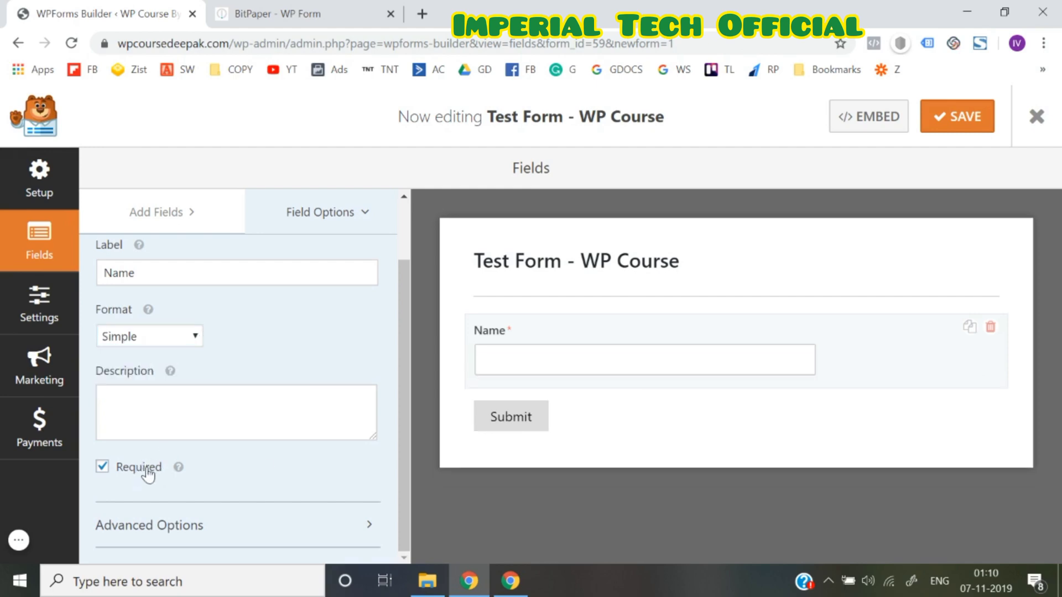
# Set the Name field's Field Size to Large in Advanced Options
pyautogui.click(180, 523)
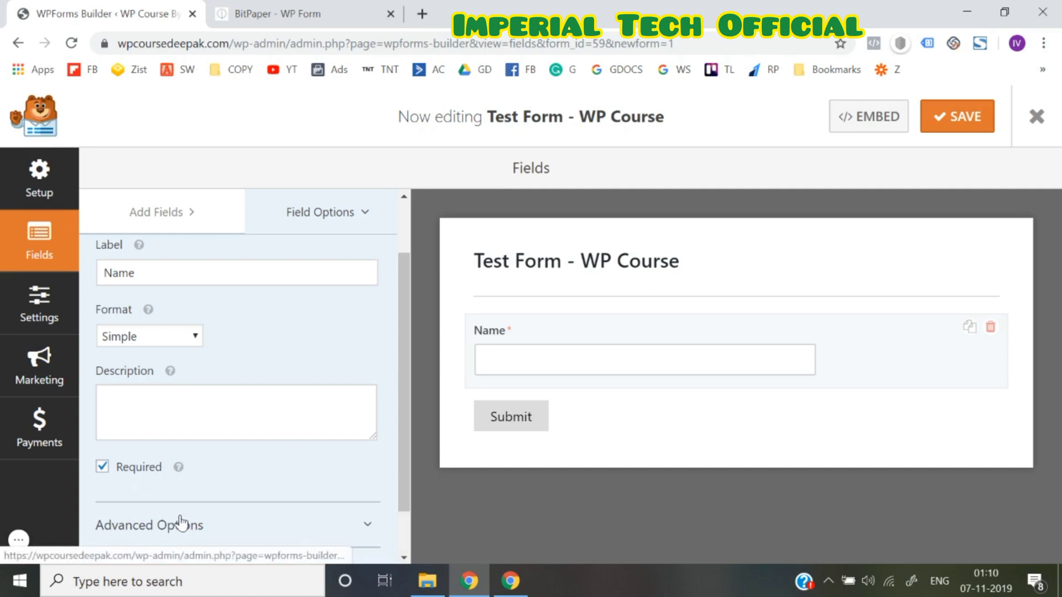
pyautogui.scroll(-3, 182, 523)
pyautogui.scroll(-3, 180, 521)
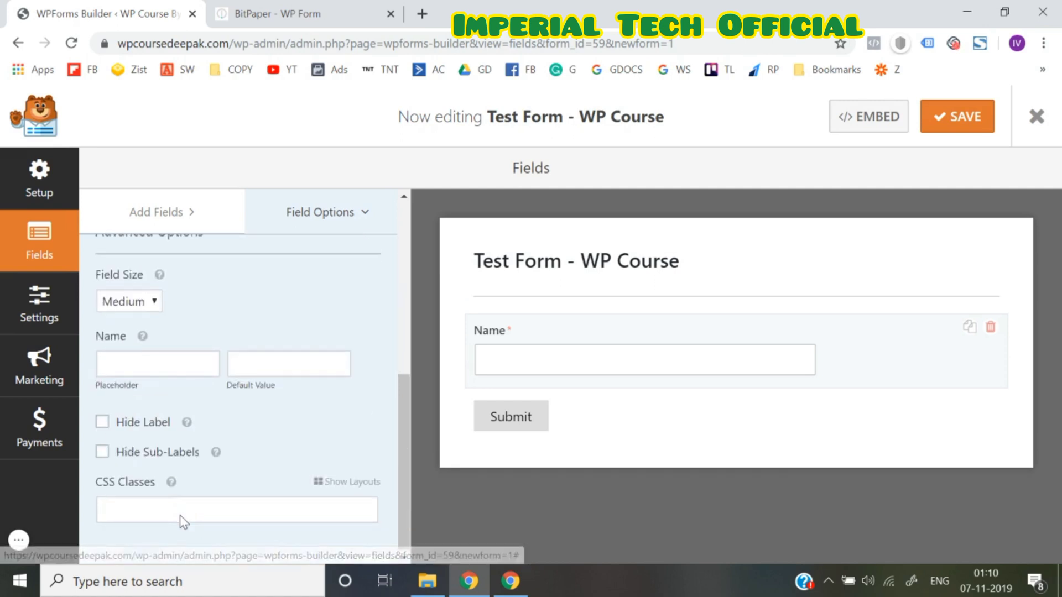
pyautogui.click(142, 309)
pyautogui.click(139, 337)
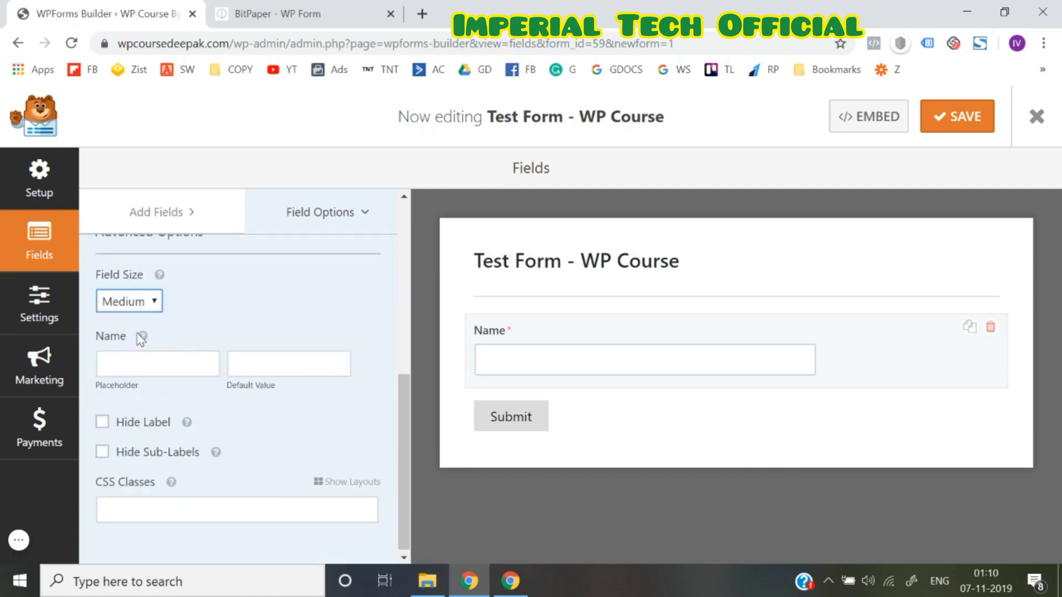
pyautogui.click(139, 307)
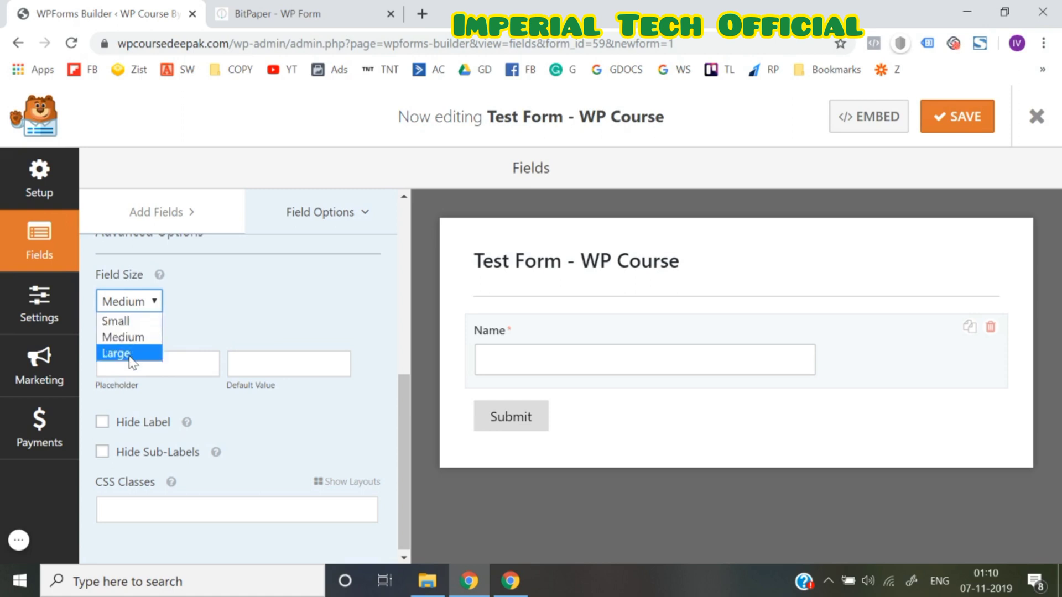
pyautogui.click(133, 362)
pyautogui.click(149, 309)
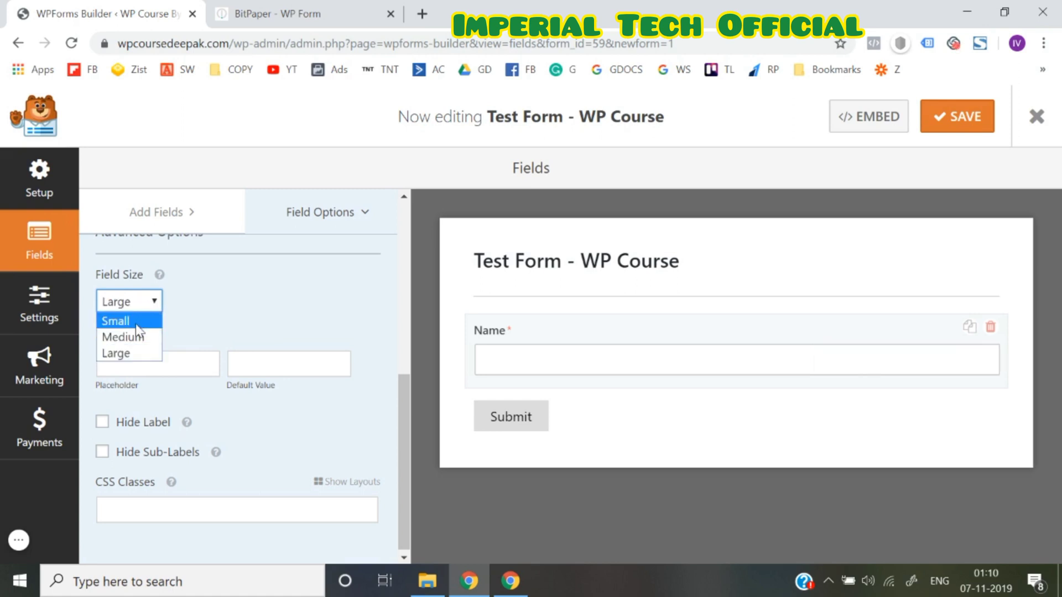
pyautogui.click(136, 318)
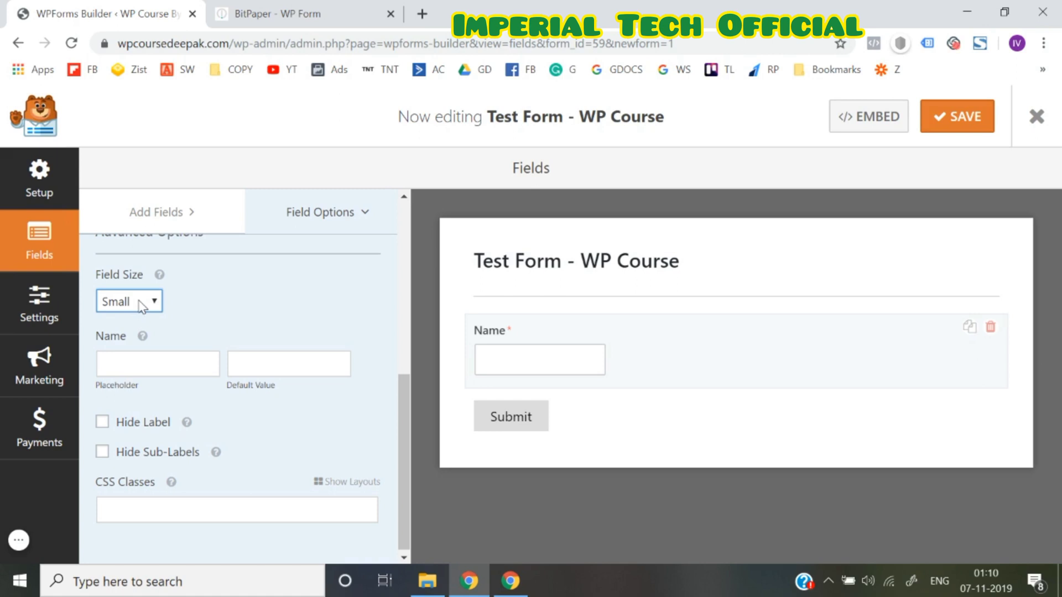
pyautogui.click(141, 306)
pyautogui.click(128, 347)
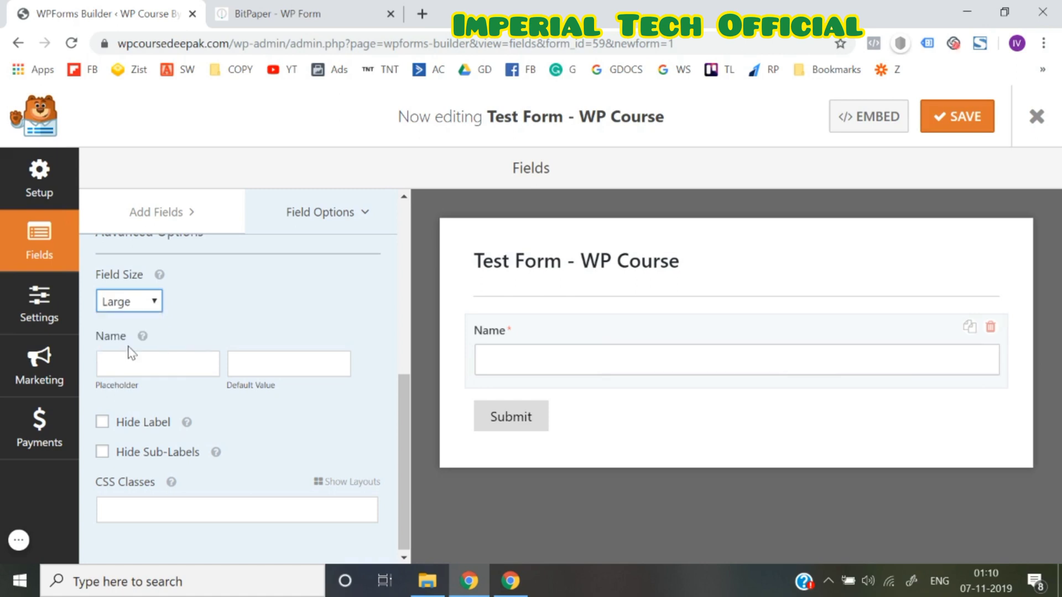
# Hide the Name label and give it the placeholder 'Enter Your Name Here'
pyautogui.click(121, 426)
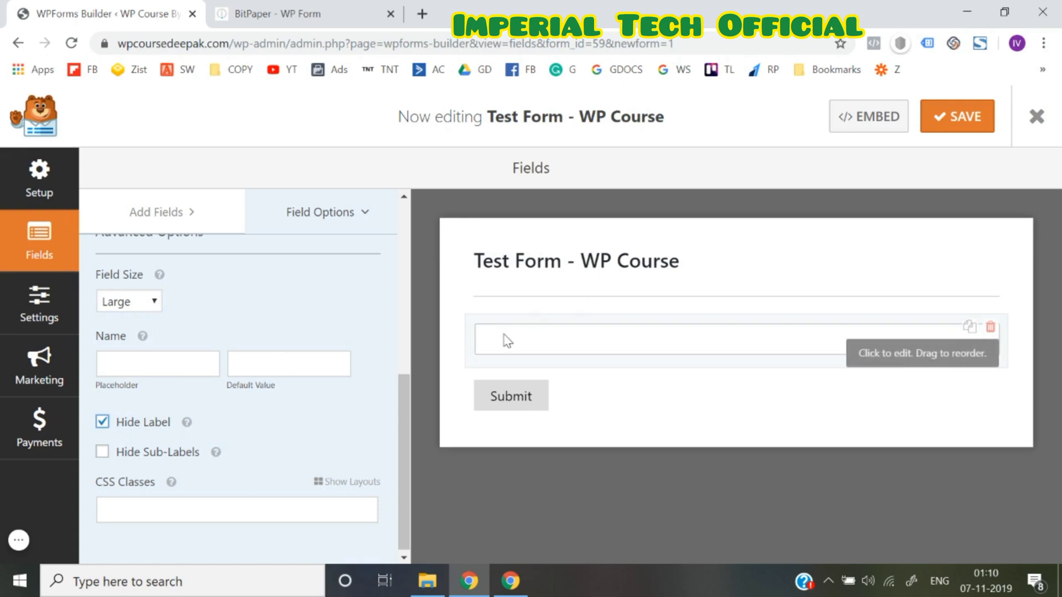
pyautogui.click(138, 365)
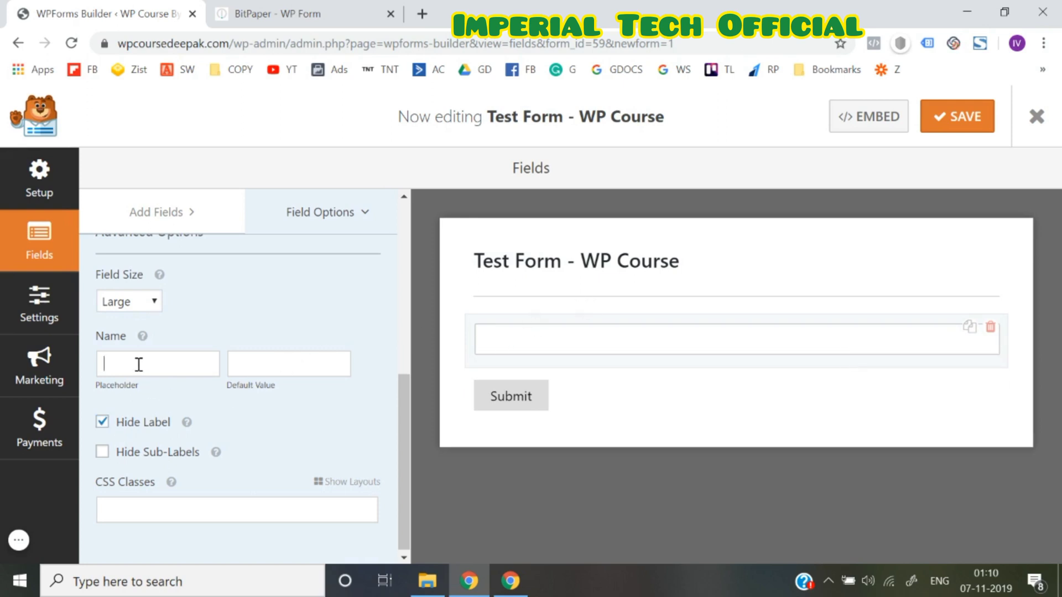
pyautogui.write('Enter Your Name Here')
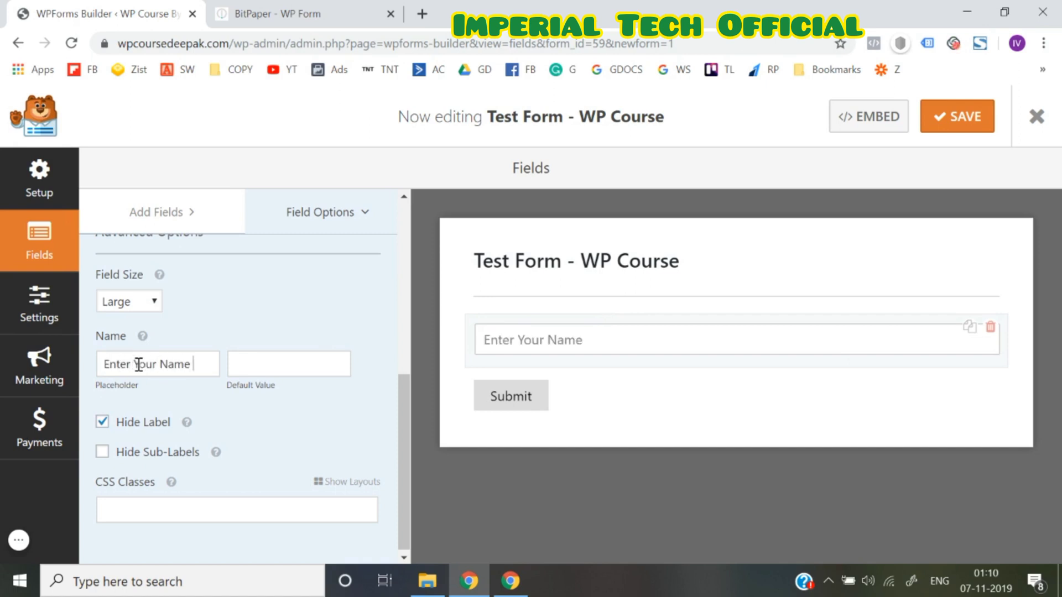
pyautogui.click(262, 307)
pyautogui.click(104, 425)
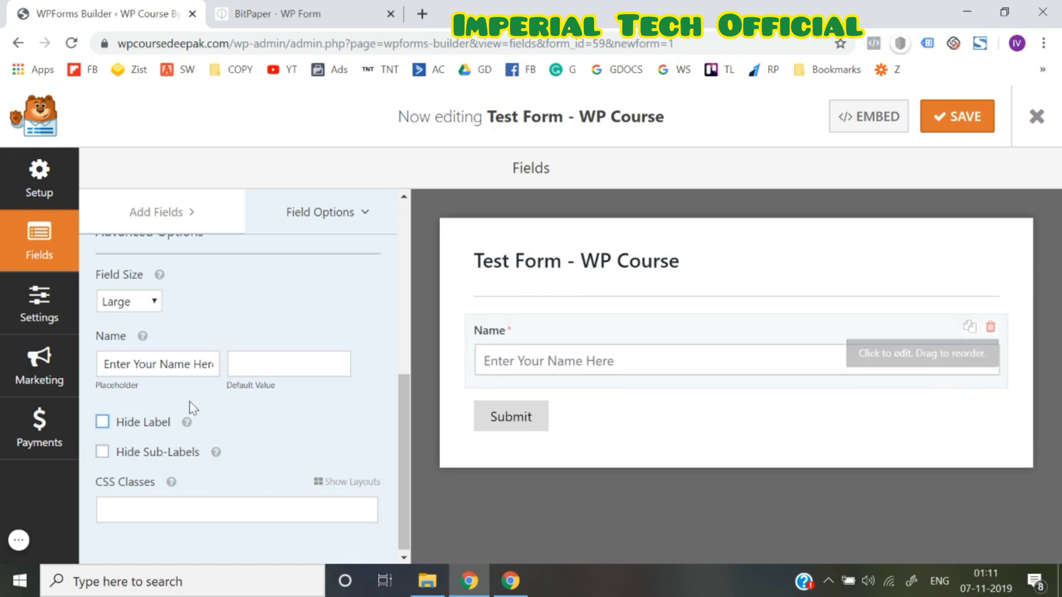
pyautogui.click(102, 424)
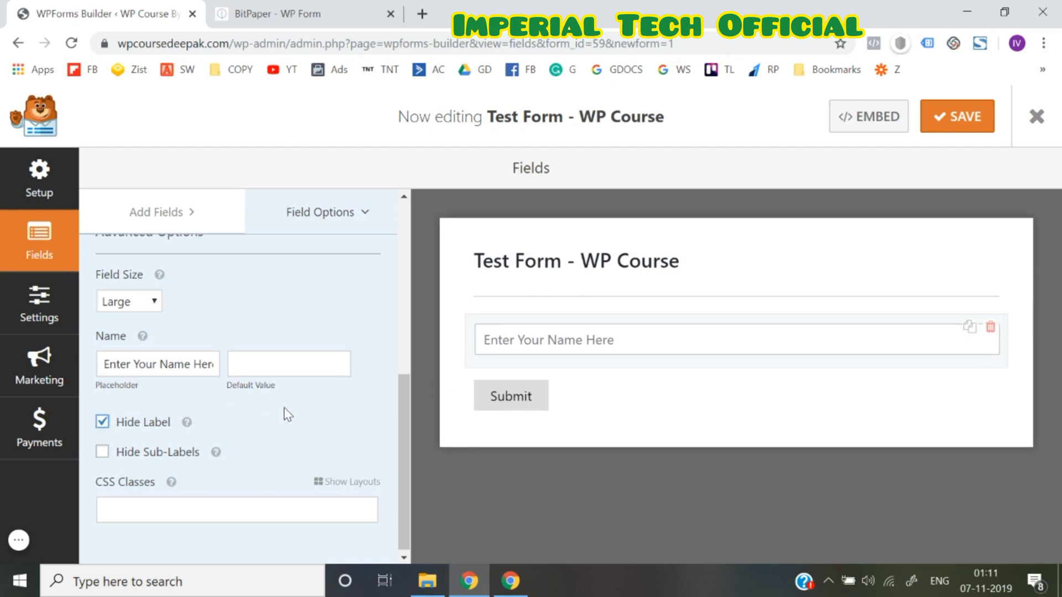
pyautogui.scroll(3, 287, 416)
pyautogui.scroll(4, 287, 416)
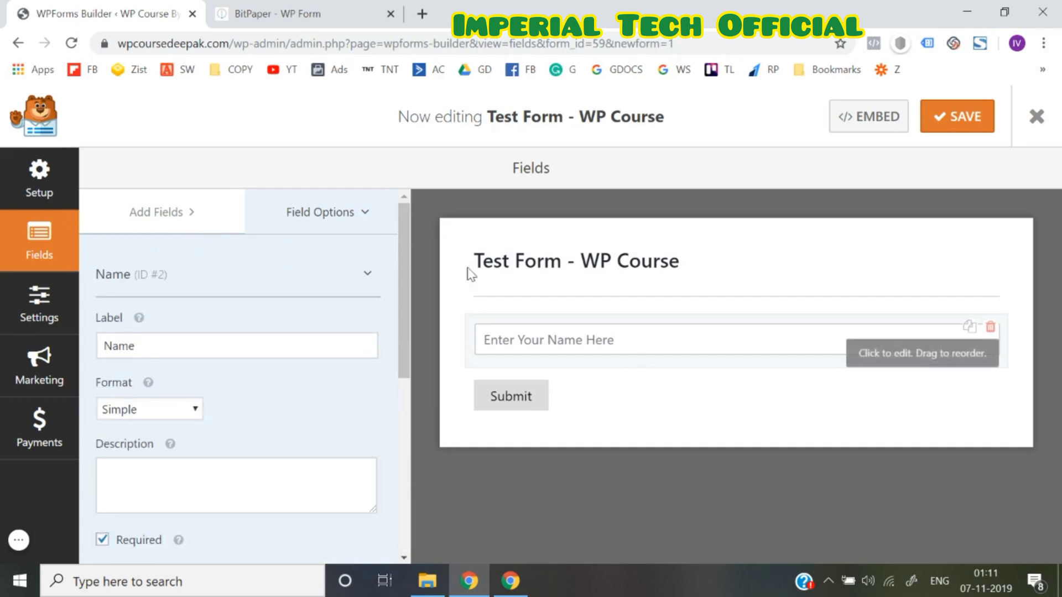
pyautogui.click(172, 218)
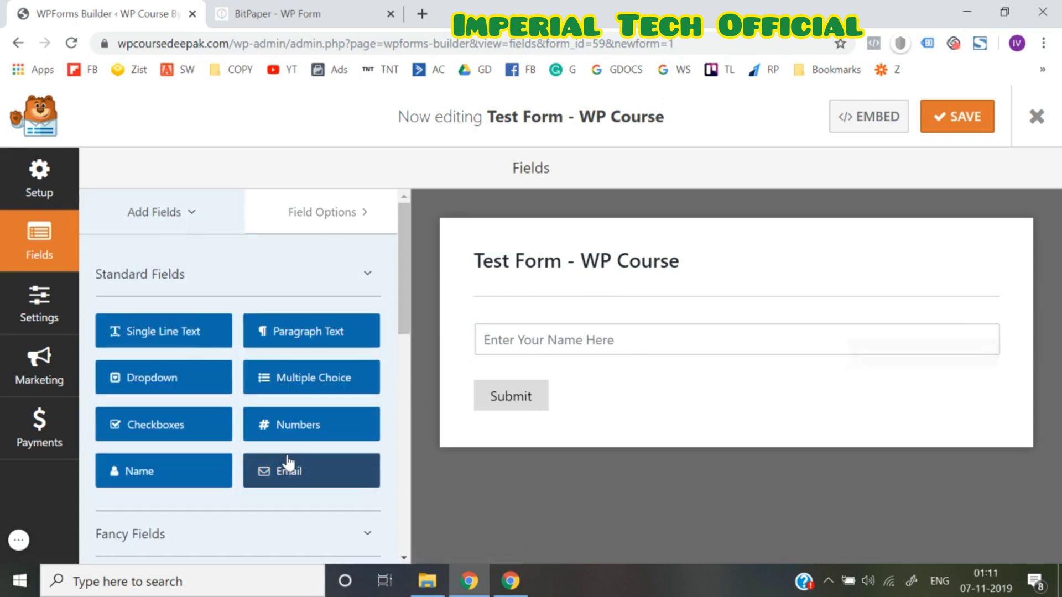
# Add an Email field below Name and set its Field Size to Large
pyautogui.scroll(-1, 288, 462)
pyautogui.moveTo(285, 434); pyautogui.dragTo(516, 389)
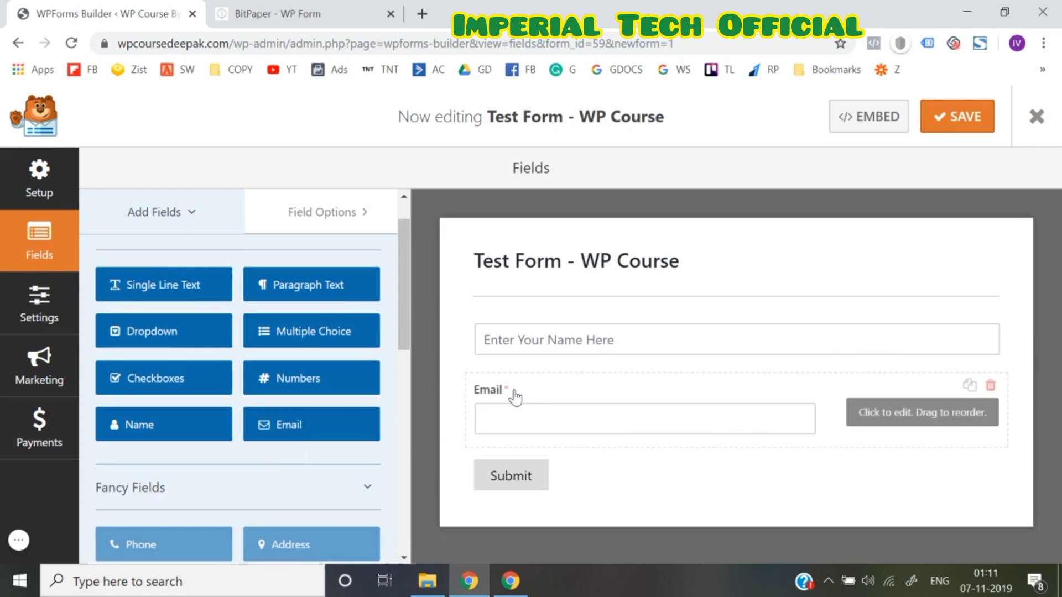
pyautogui.click(577, 413)
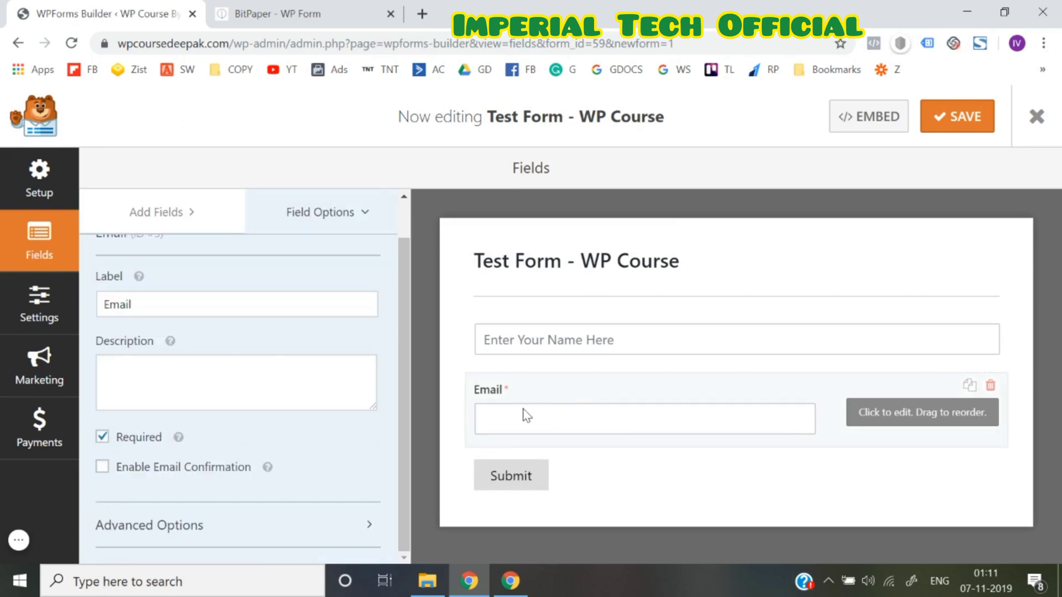
pyautogui.scroll(1, 272, 357)
pyautogui.scroll(-1, 220, 400)
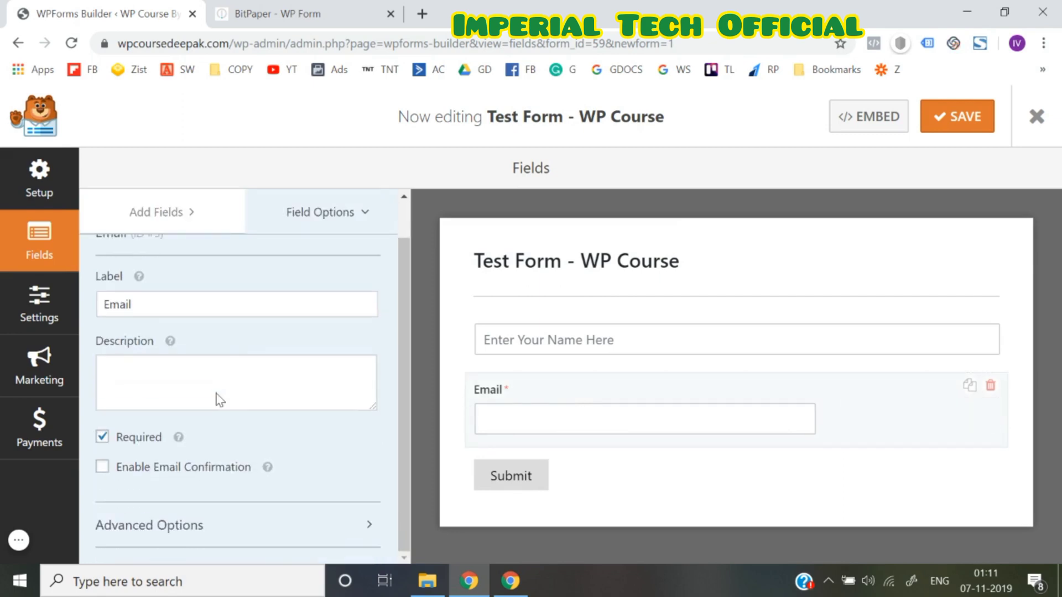
pyautogui.click(194, 525)
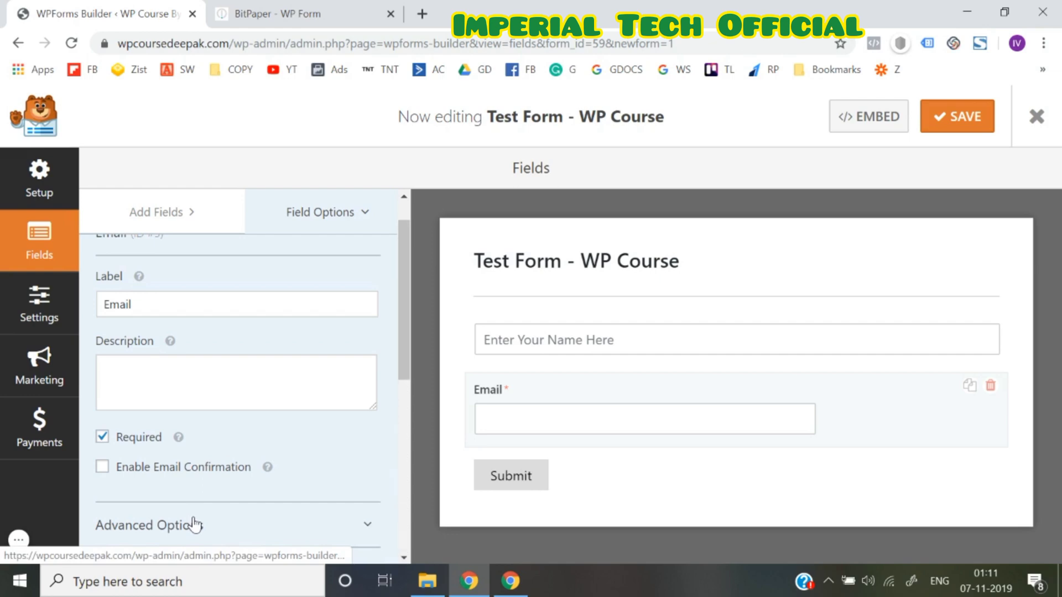
pyautogui.scroll(-2, 195, 422)
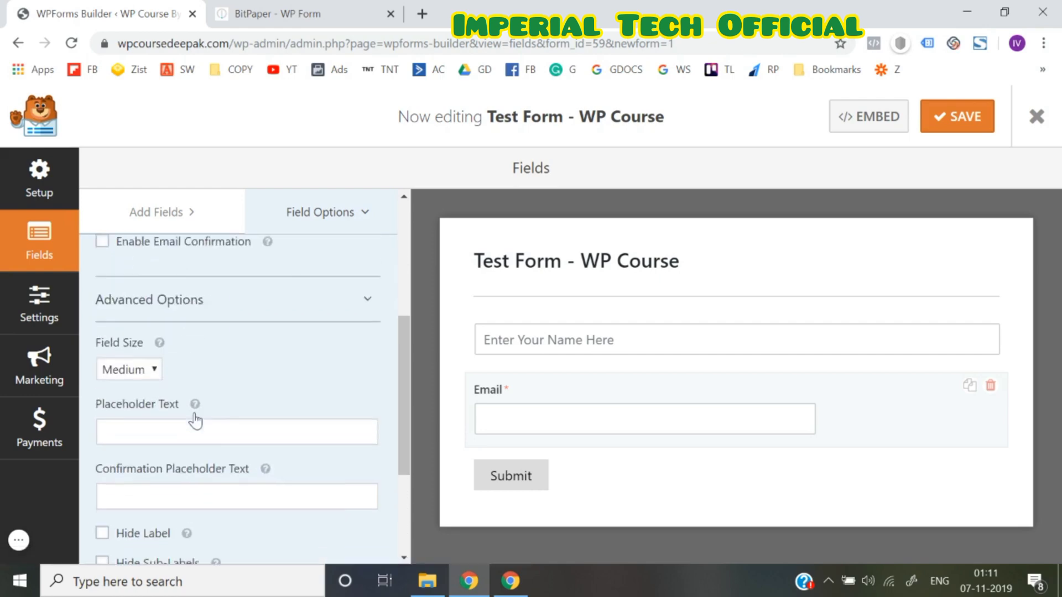
pyautogui.click(148, 359)
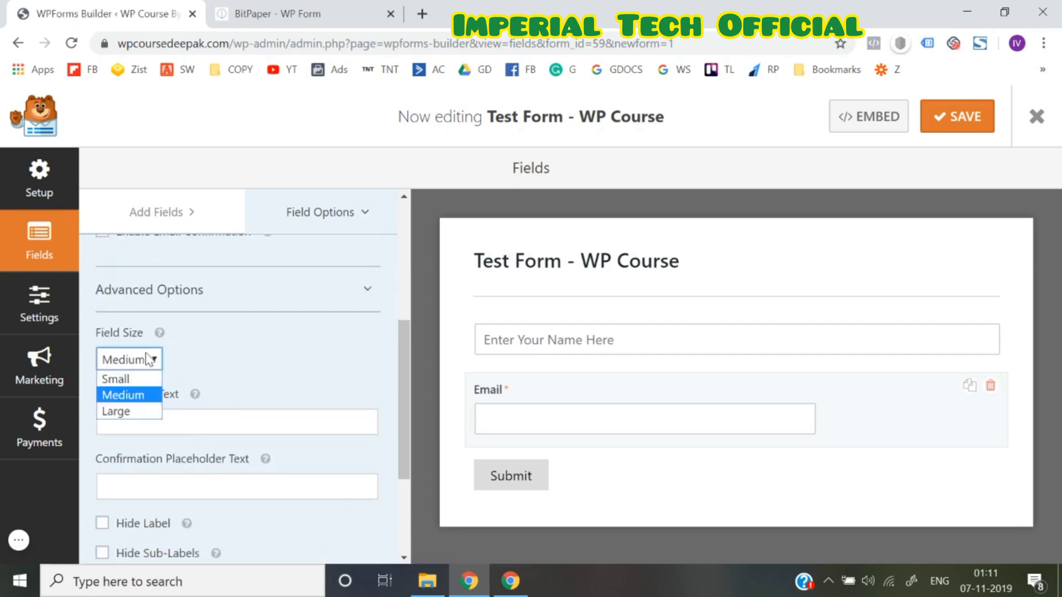
pyautogui.click(135, 412)
# Hide the Email label and set its placeholder to 'Enter Your Email here'
pyautogui.scroll(-2, 276, 359)
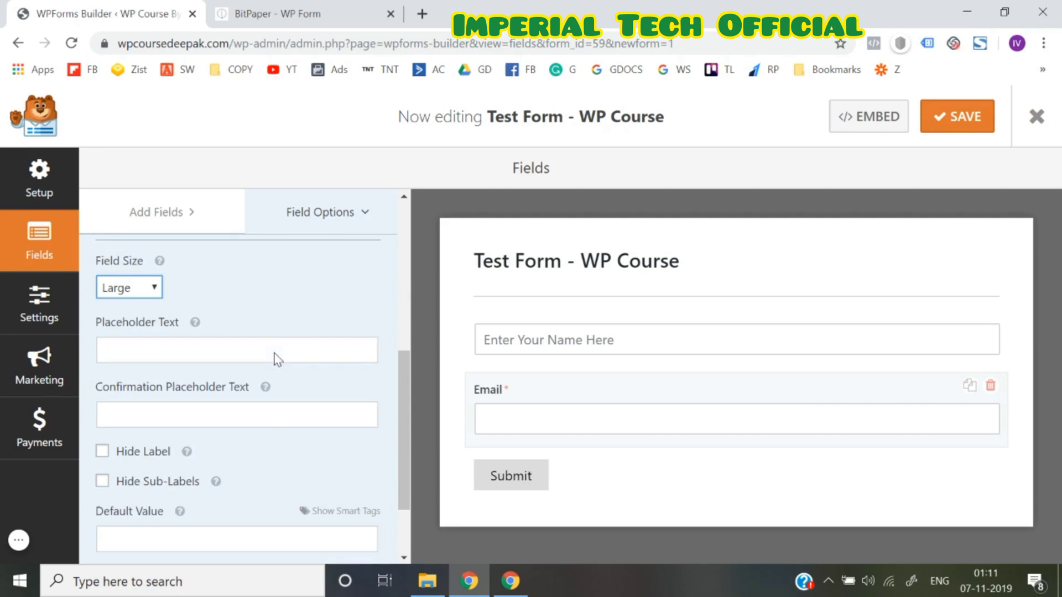
pyautogui.click(136, 452)
pyautogui.click(161, 412)
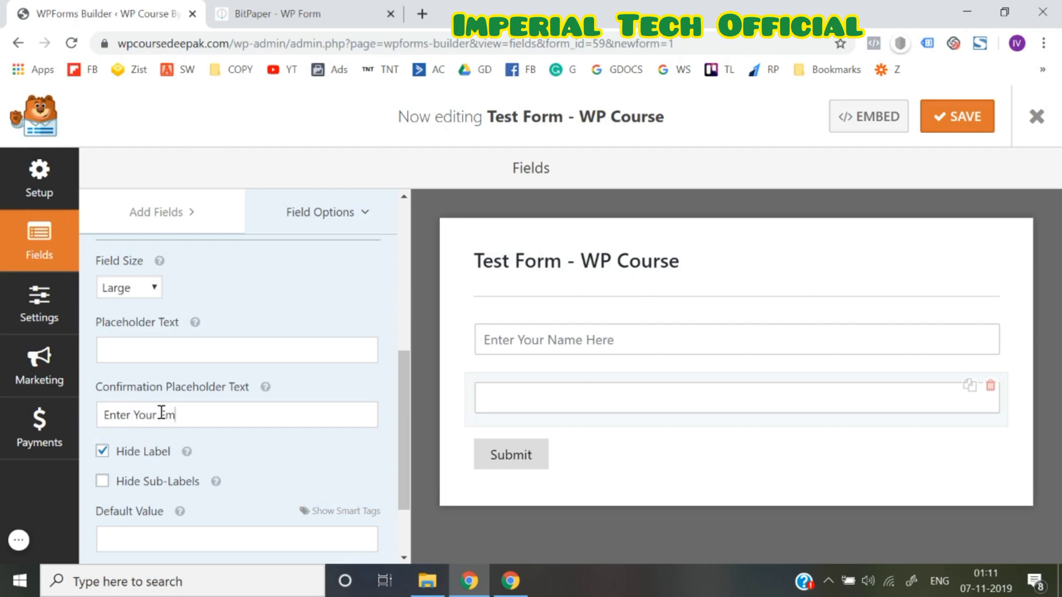
pyautogui.hotkey('ctrl', 'a')
pyautogui.press('BackSpace')
pyautogui.write('Enter Y')
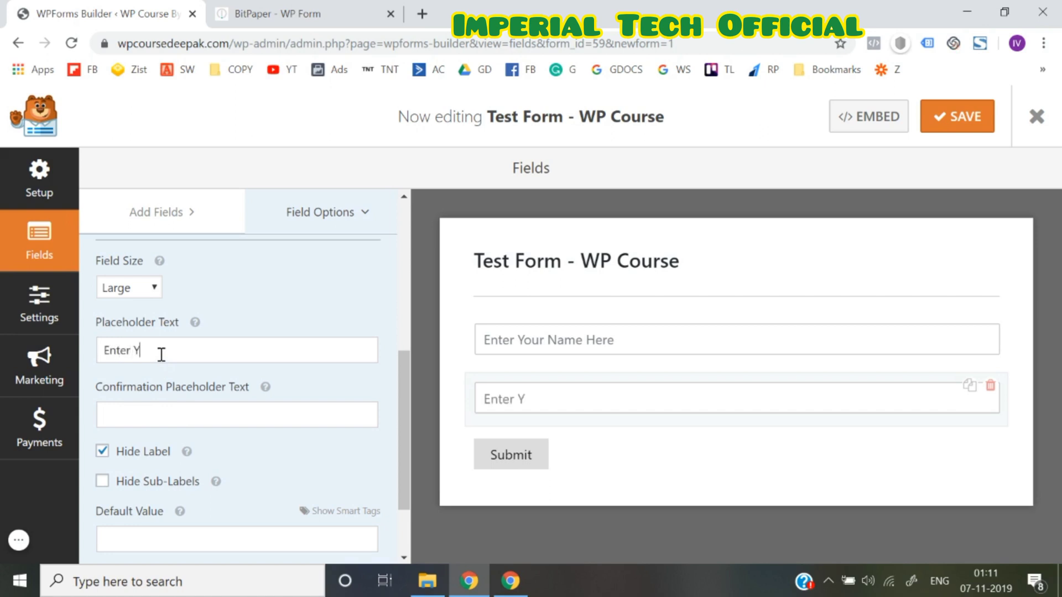
pyautogui.write('our Email here')
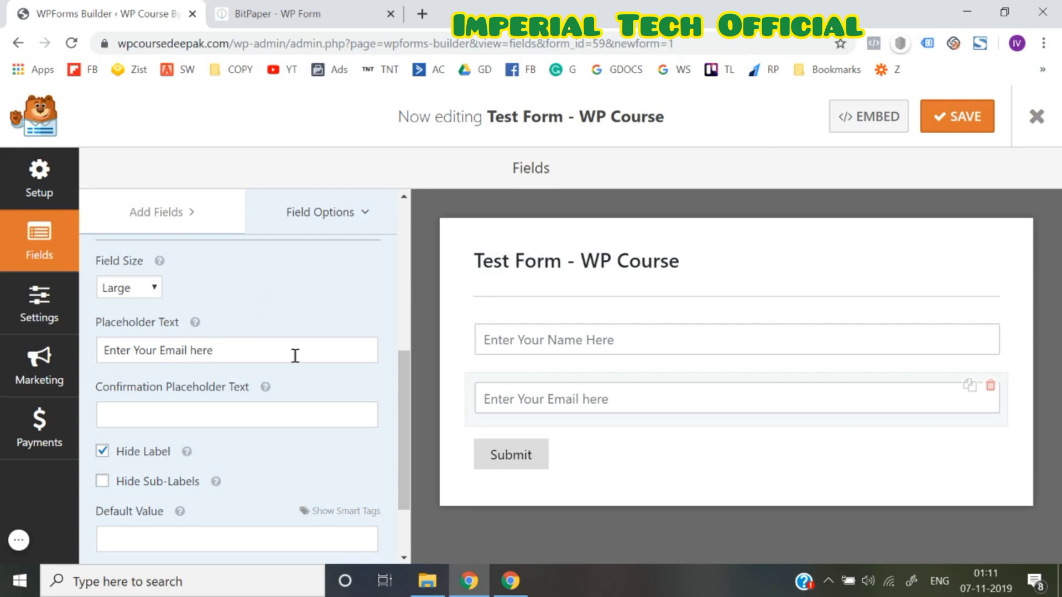
pyautogui.scroll(-2, 329, 456)
pyautogui.scroll(6, 329, 453)
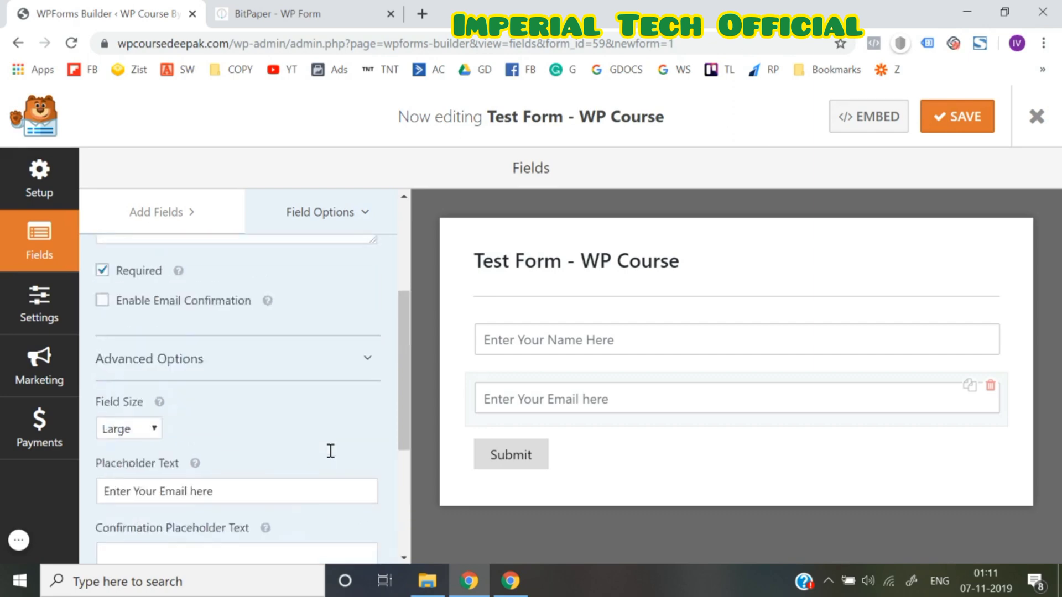
pyautogui.click(166, 214)
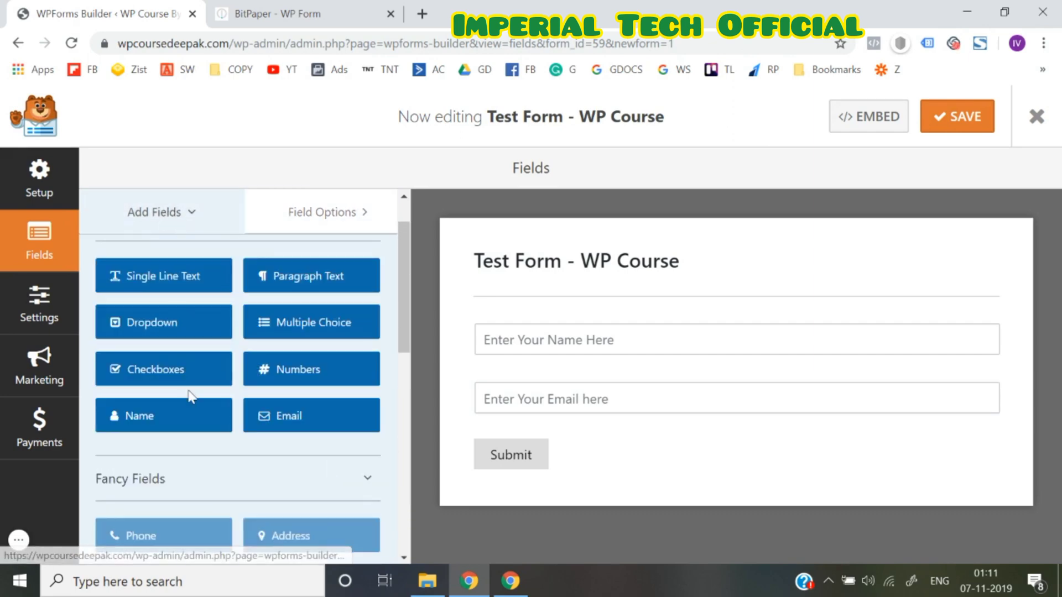
pyautogui.scroll(-3, 190, 396)
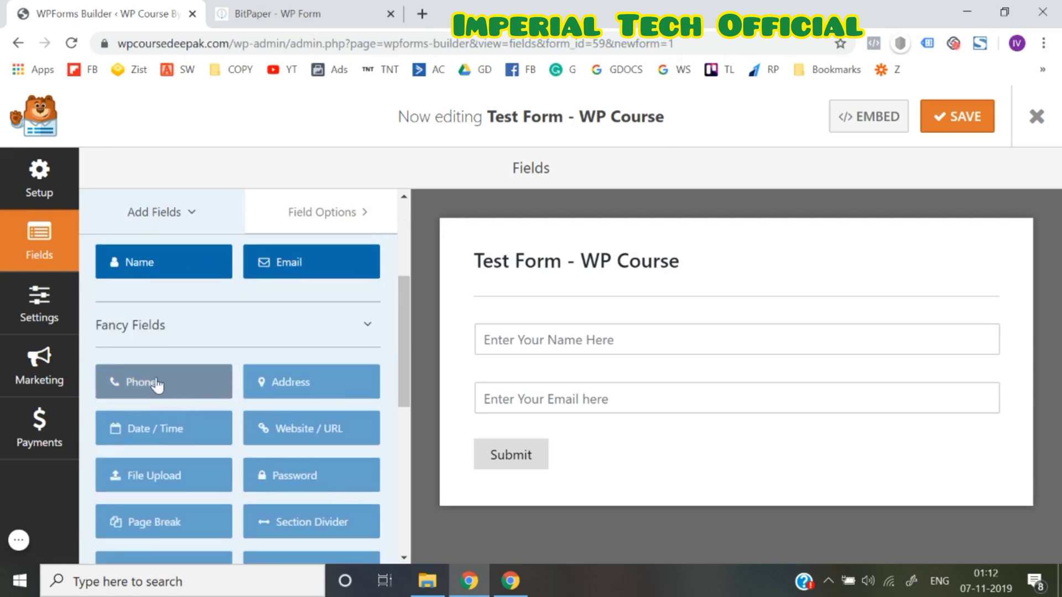
# Add a Single Line Text field below Email, label it 'Phone Number' and make it required
pyautogui.scroll(4, 157, 382)
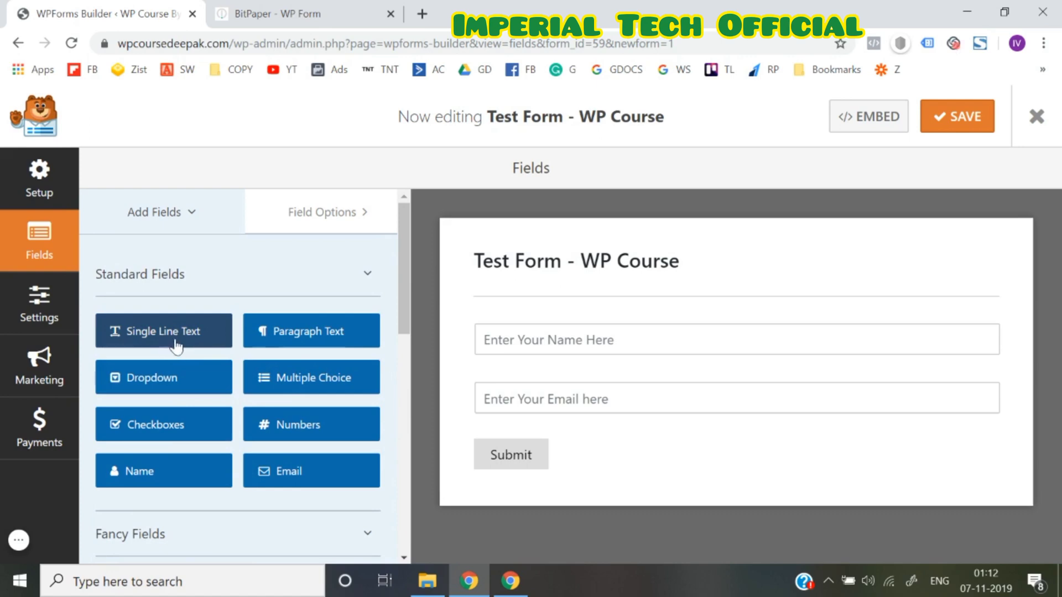
pyautogui.moveTo(167, 342); pyautogui.dragTo(540, 445)
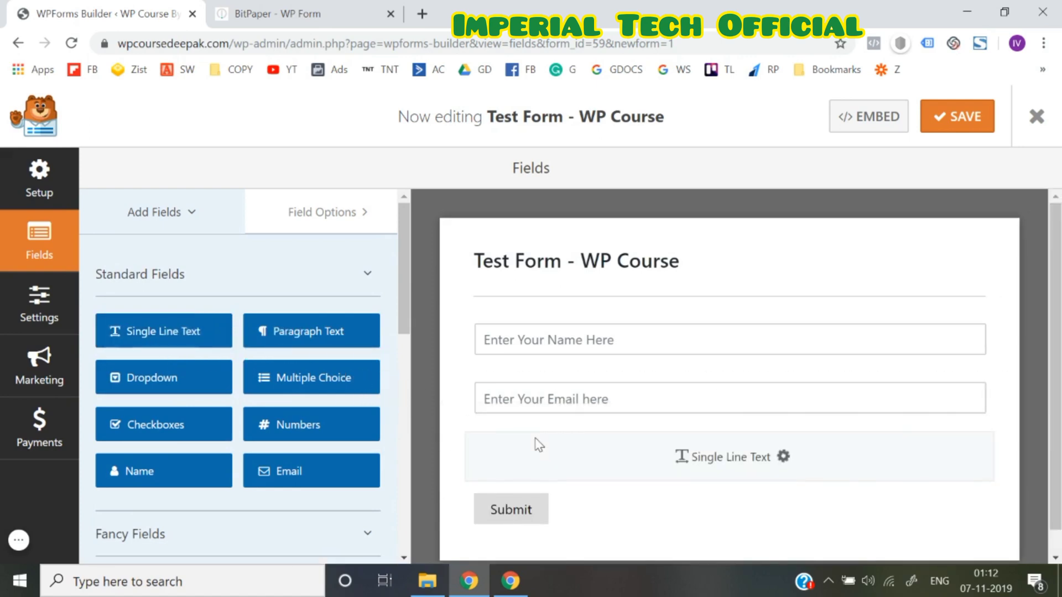
pyautogui.click(567, 448)
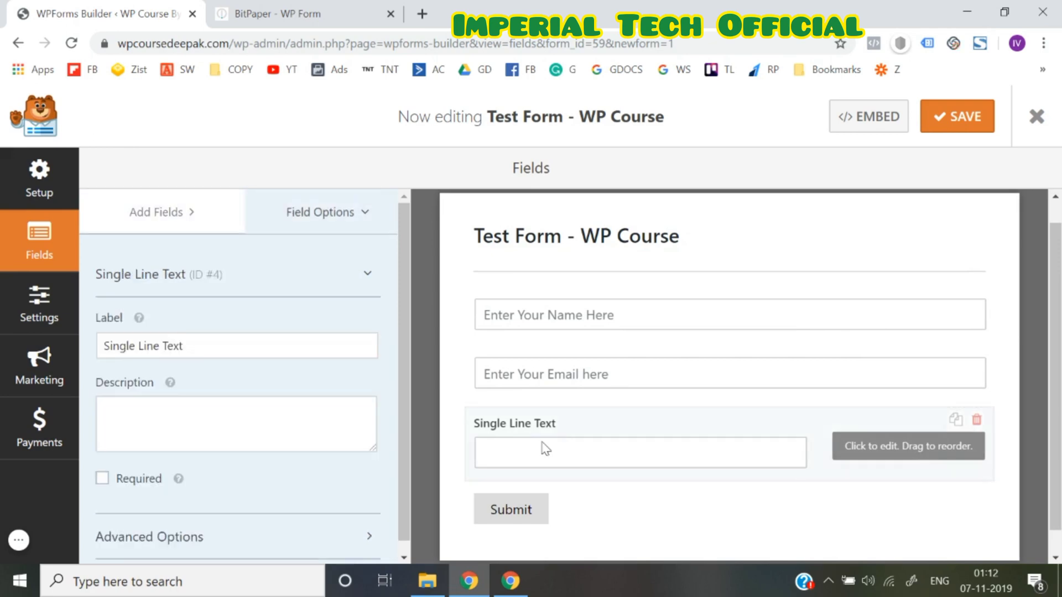
pyautogui.tripleClick(218, 341)
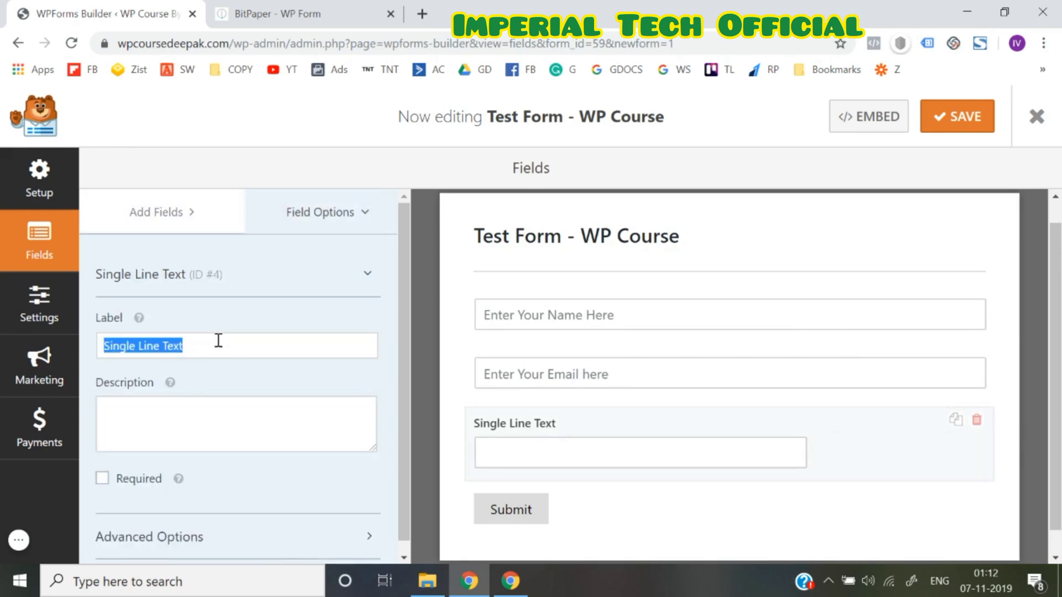
pyautogui.write('Phone Num')
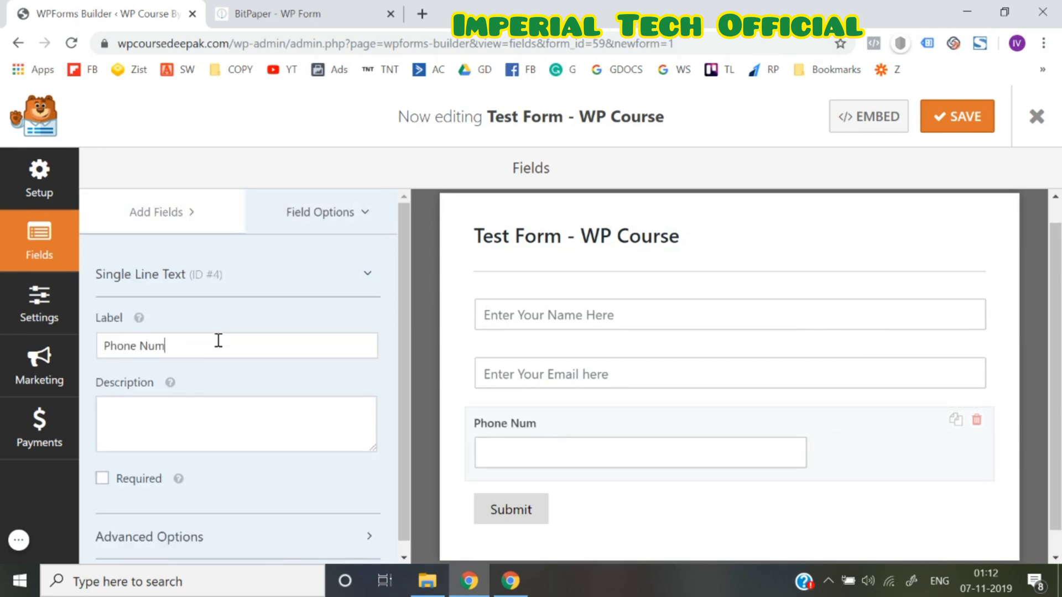
pyautogui.write('ber')
pyautogui.scroll(-1, 218, 339)
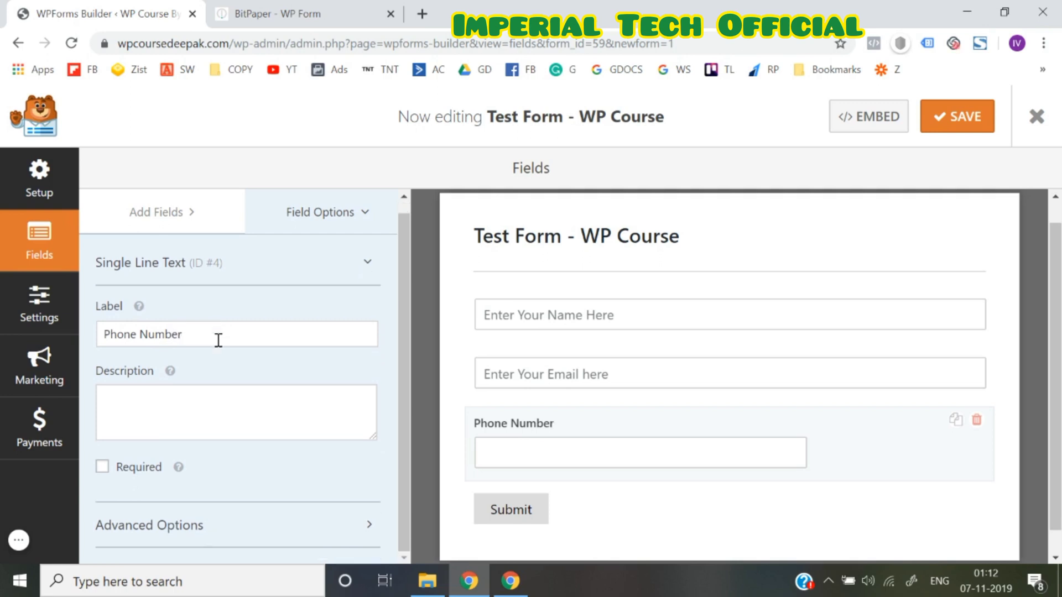
pyautogui.click(102, 467)
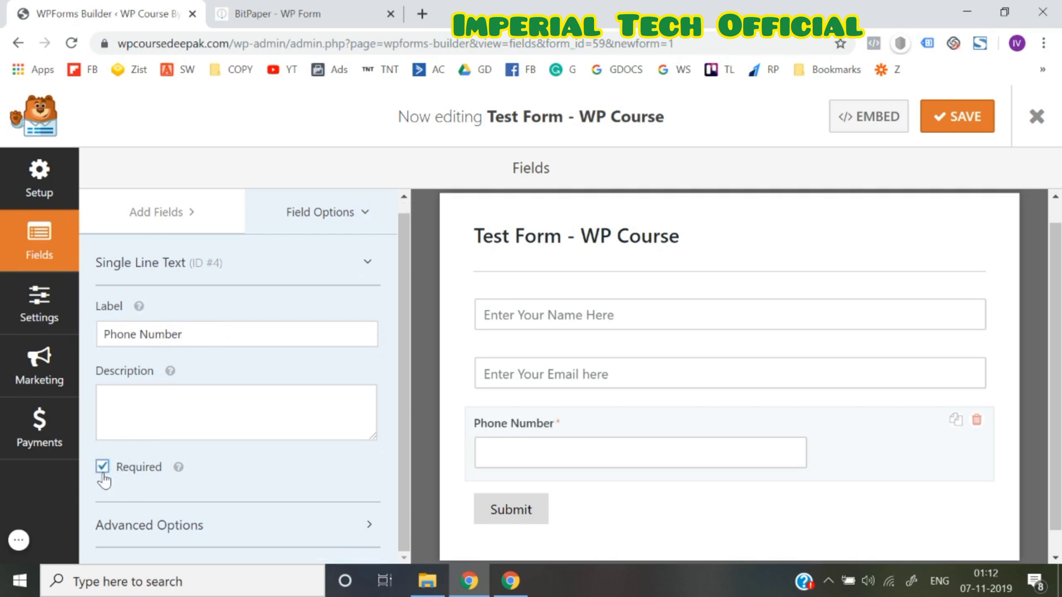
# Set the Phone Number field to Large, hide its label, and add placeholder 'Enter Your Phone Number'
pyautogui.click(166, 524)
pyautogui.scroll(-3, 166, 516)
pyautogui.scroll(-2, 149, 464)
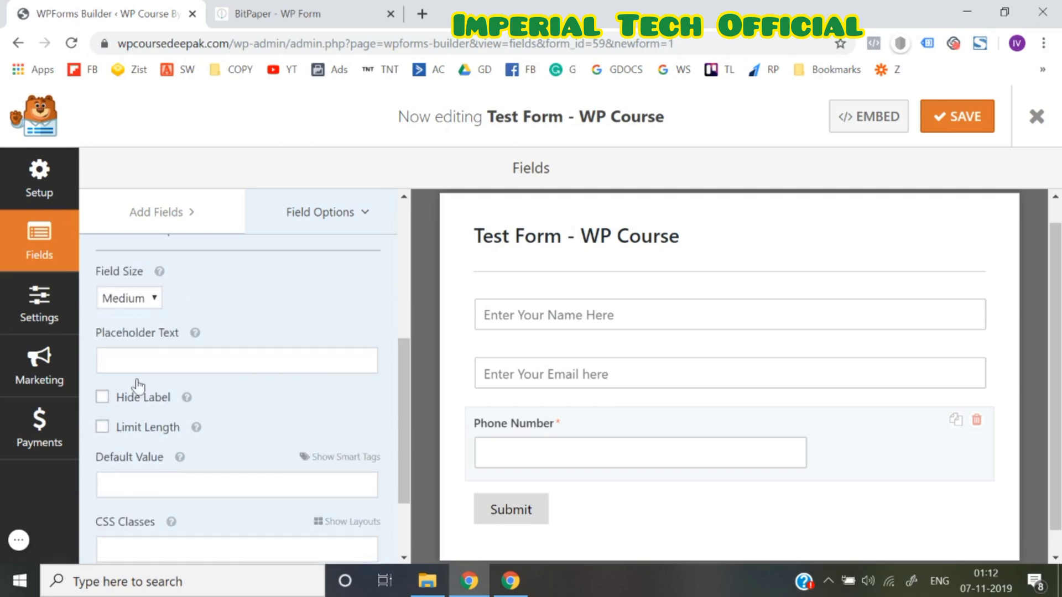
pyautogui.click(134, 299)
pyautogui.click(128, 354)
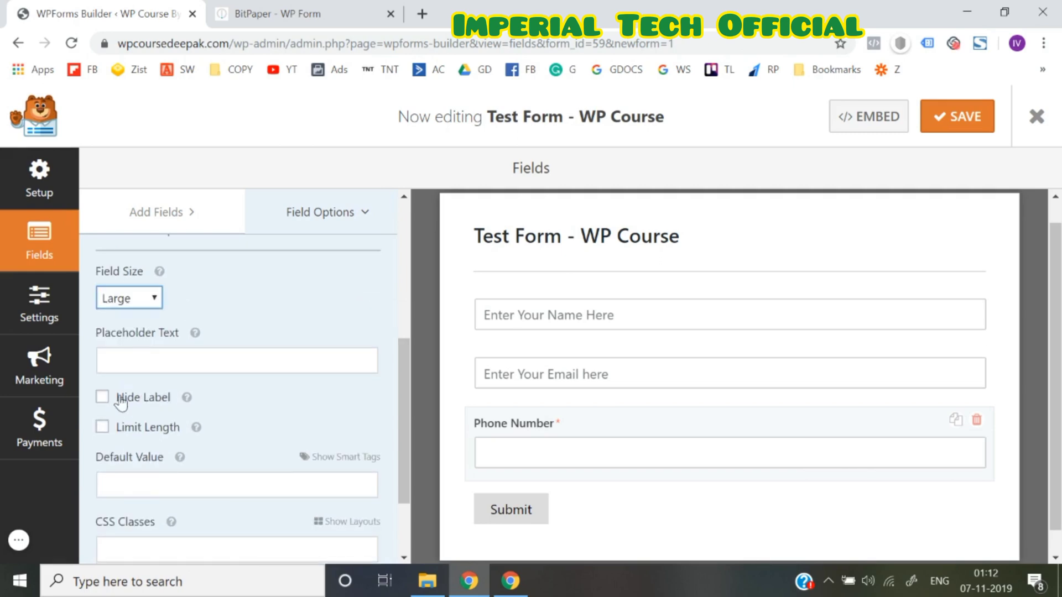
pyautogui.click(102, 400)
pyautogui.click(130, 371)
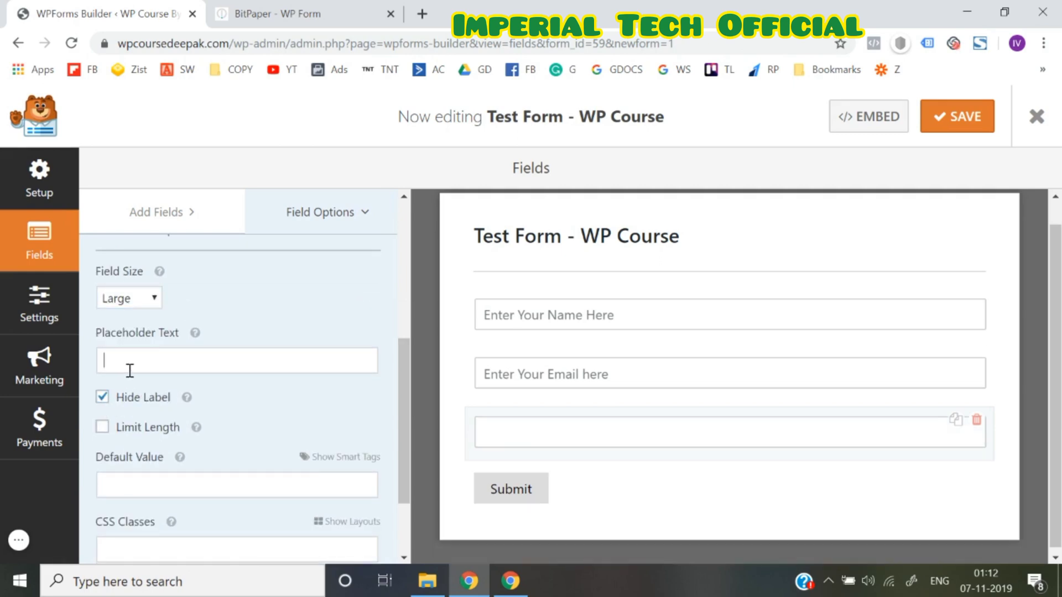
pyautogui.write('Enter TYiy=')
pyautogui.press('BackSpace')
pyautogui.press('BackSpace')
pyautogui.press('BackSpace')
pyautogui.write('Your PO')
pyautogui.press('BackSpace')
pyautogui.write('phone')
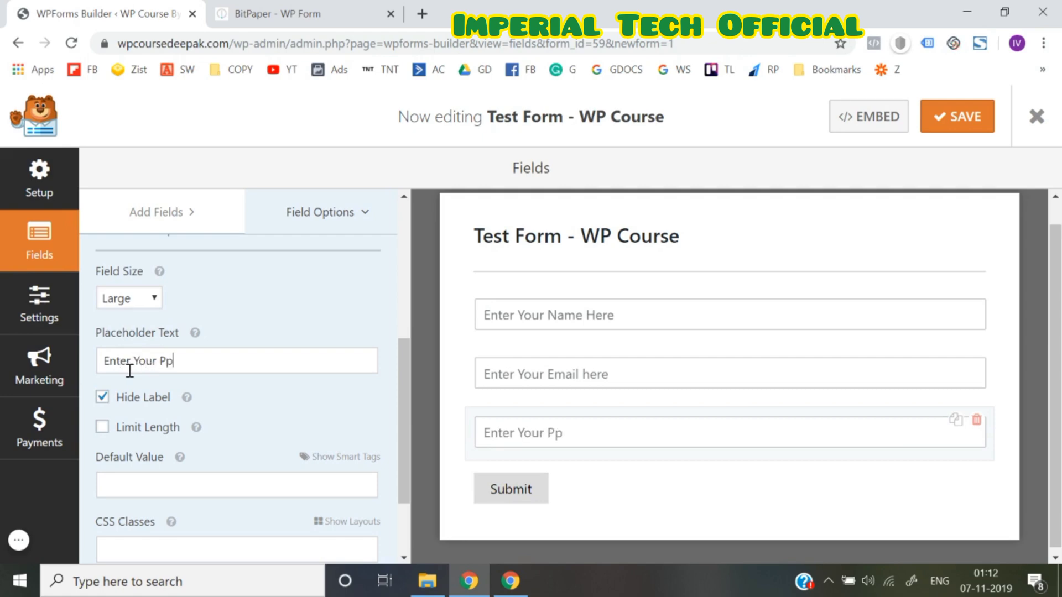
pyautogui.press('BackSpace')
pyautogui.press('BackSpace')
pyautogui.press('BackSpace')
pyautogui.write('hone Number')
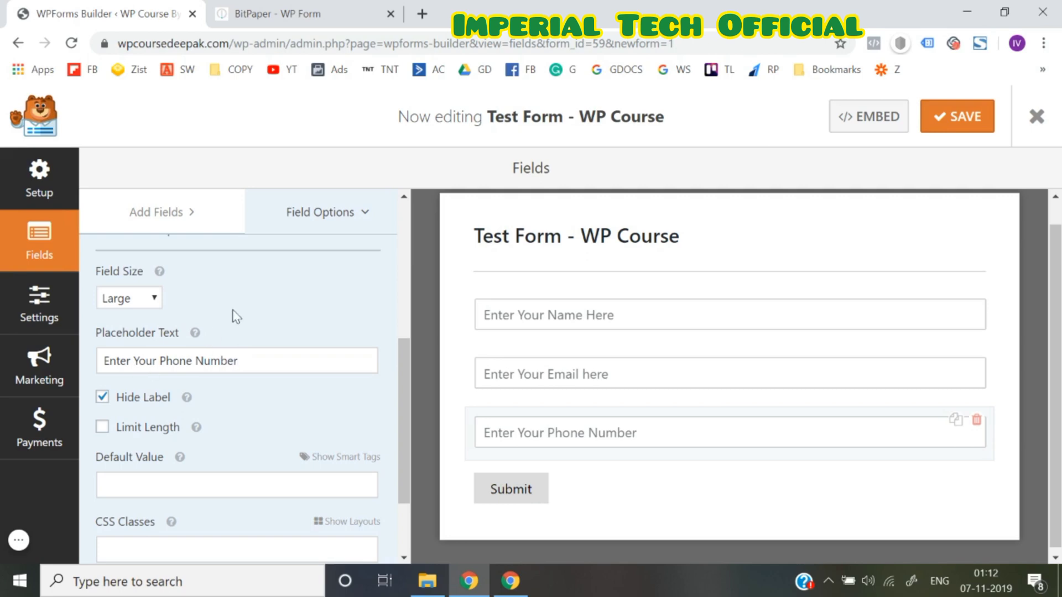
# Look through the form's General, Notifications and Confirmation settings
pyautogui.click(527, 498)
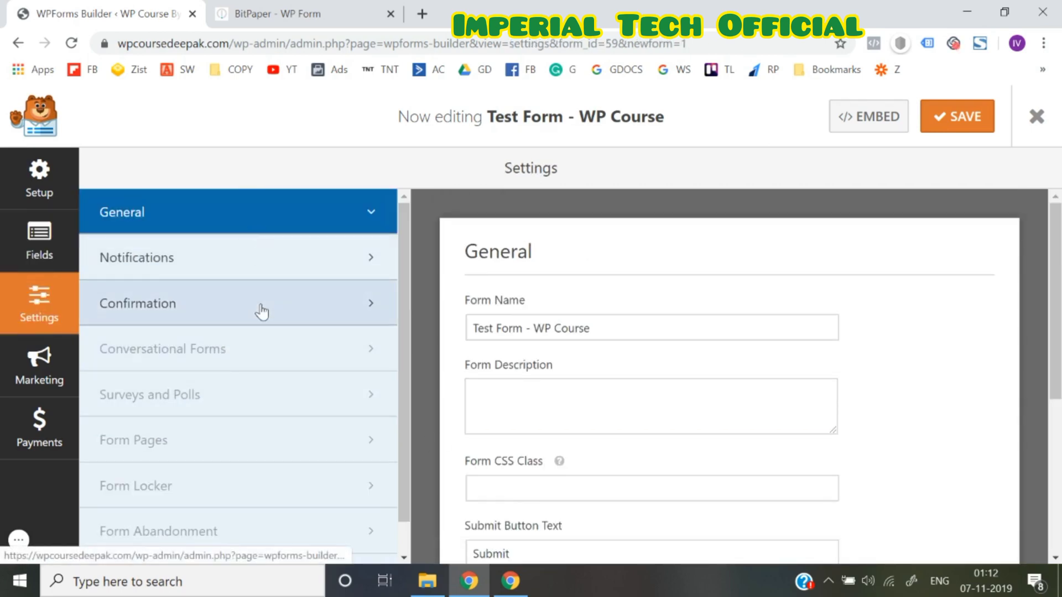
pyautogui.click(284, 275)
pyautogui.click(302, 321)
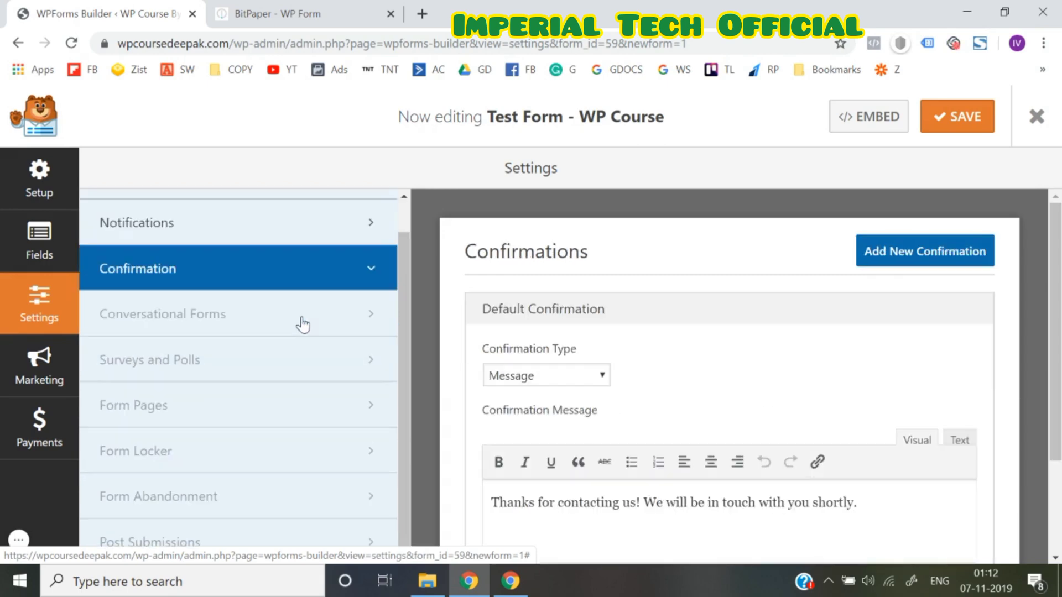
pyautogui.click(255, 233)
pyautogui.scroll(1, 254, 235)
pyautogui.click(243, 218)
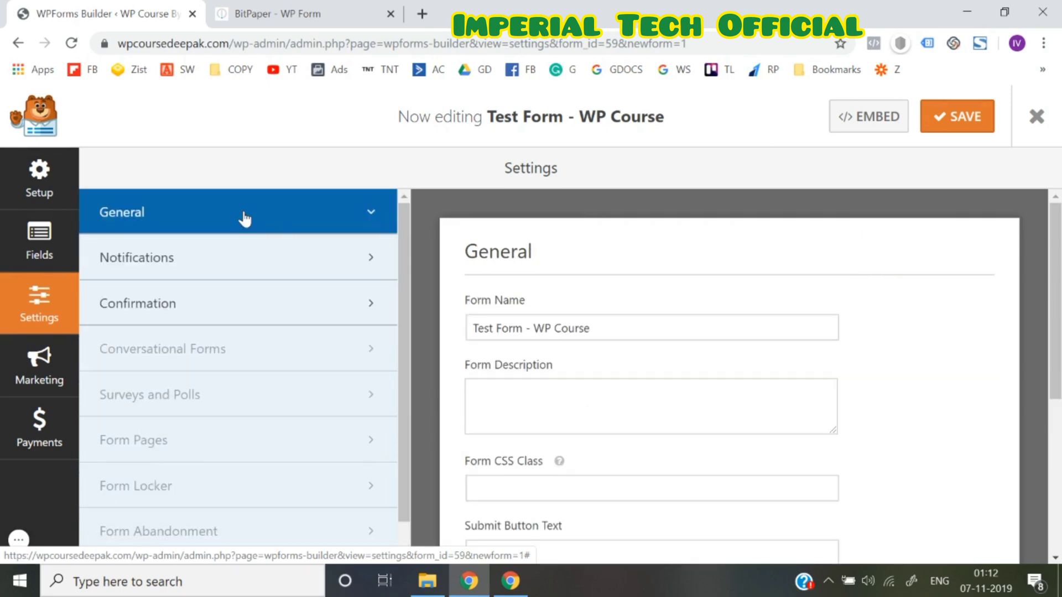
pyautogui.scroll(-5, 585, 389)
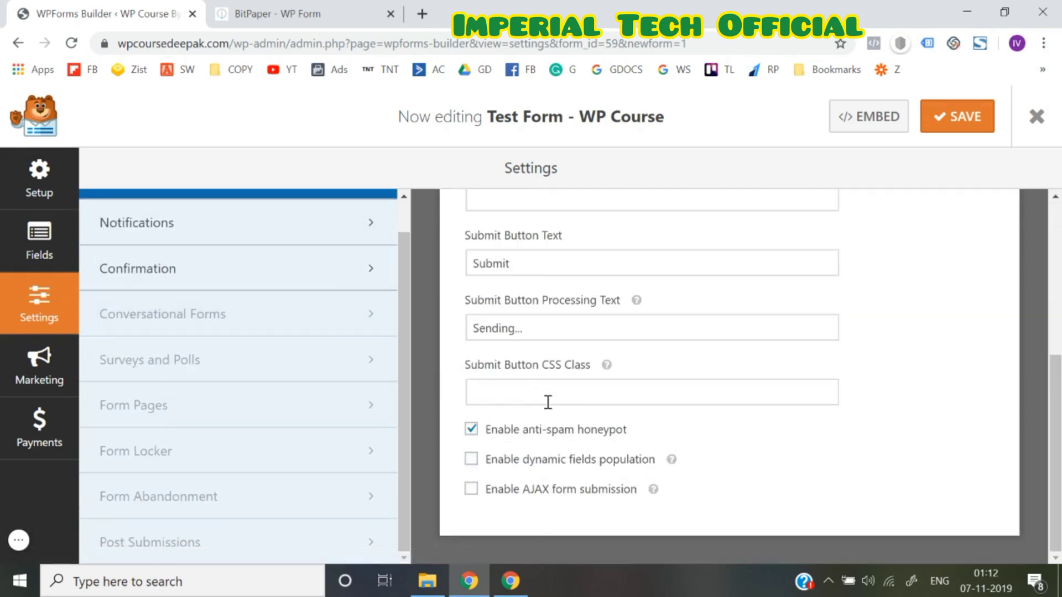
pyautogui.scroll(5, 547, 402)
# Check the Setup page, return to the Fields view, and save the form
pyautogui.click(47, 177)
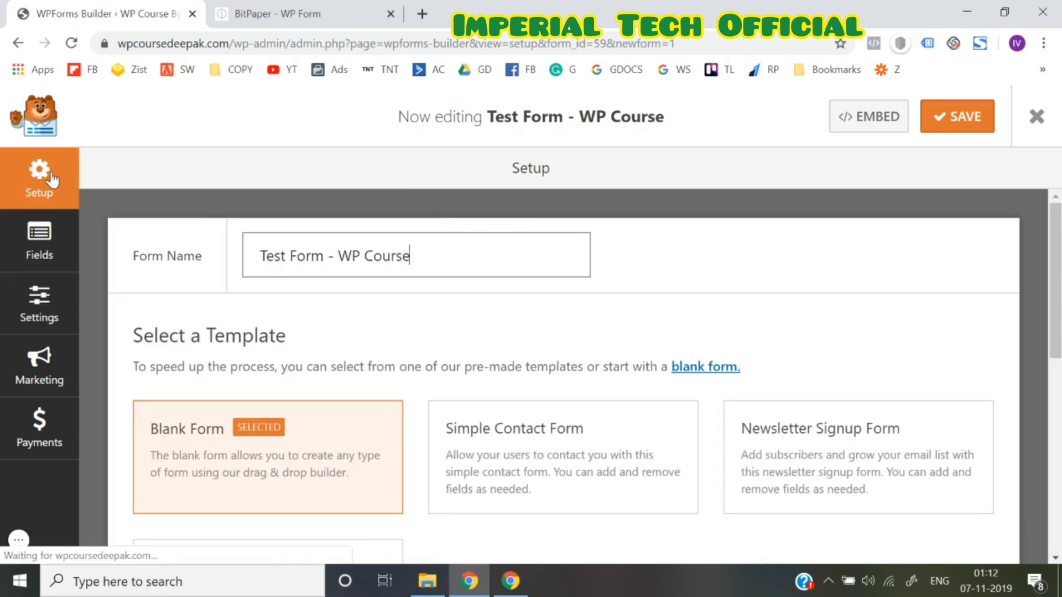
pyautogui.click(34, 236)
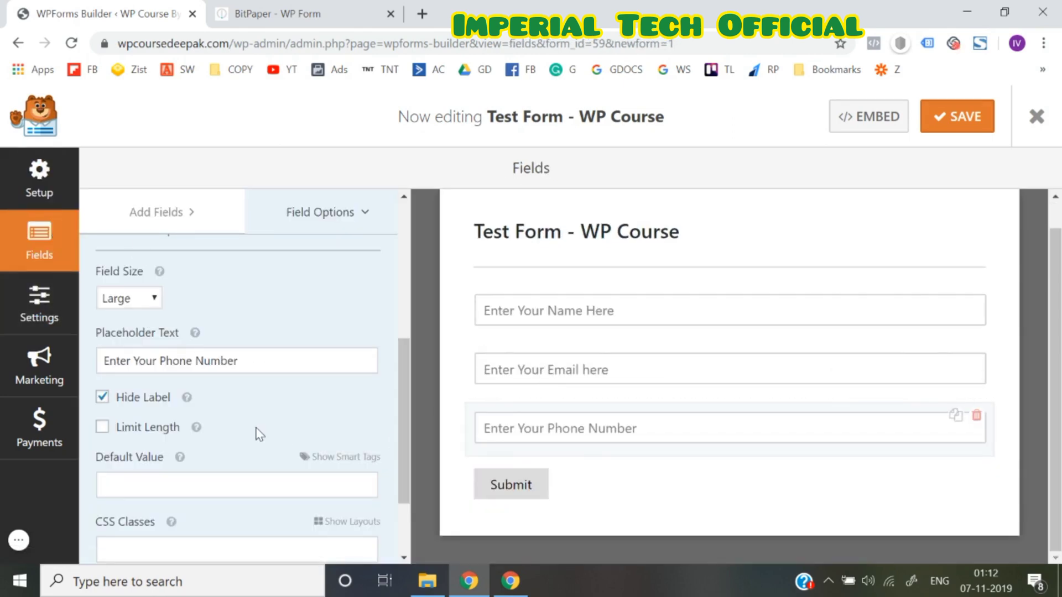
pyautogui.scroll(-2, 259, 432)
pyautogui.scroll(7, 258, 431)
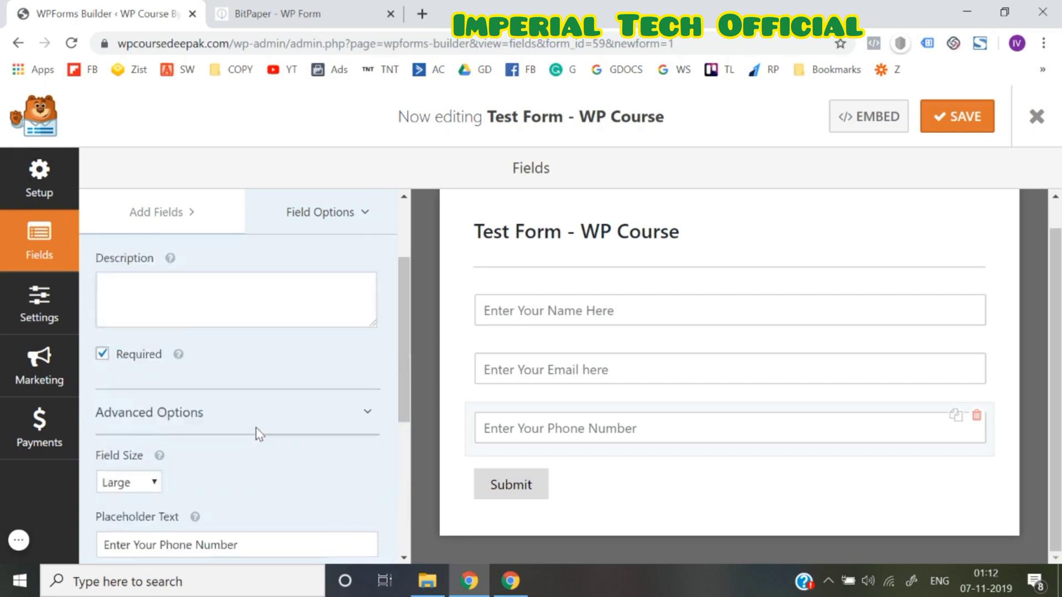
pyautogui.click(339, 202)
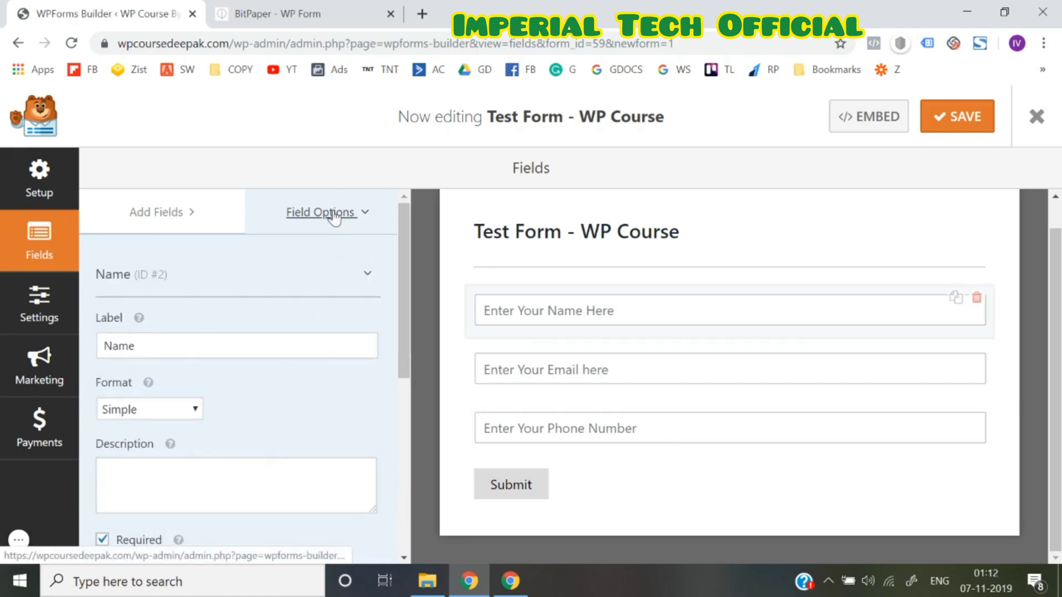
pyautogui.click(971, 119)
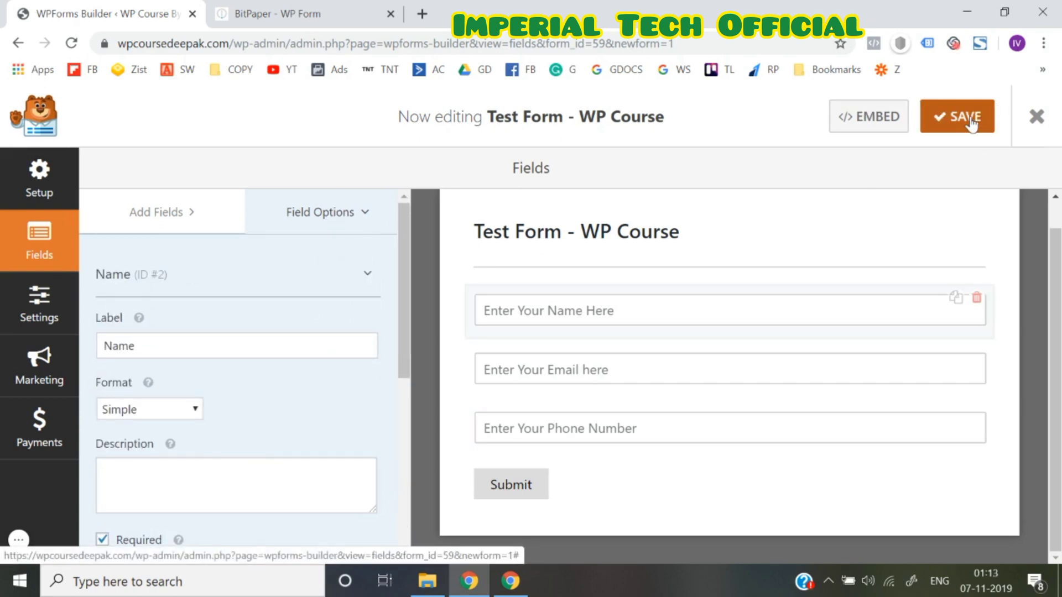
pyautogui.click(972, 122)
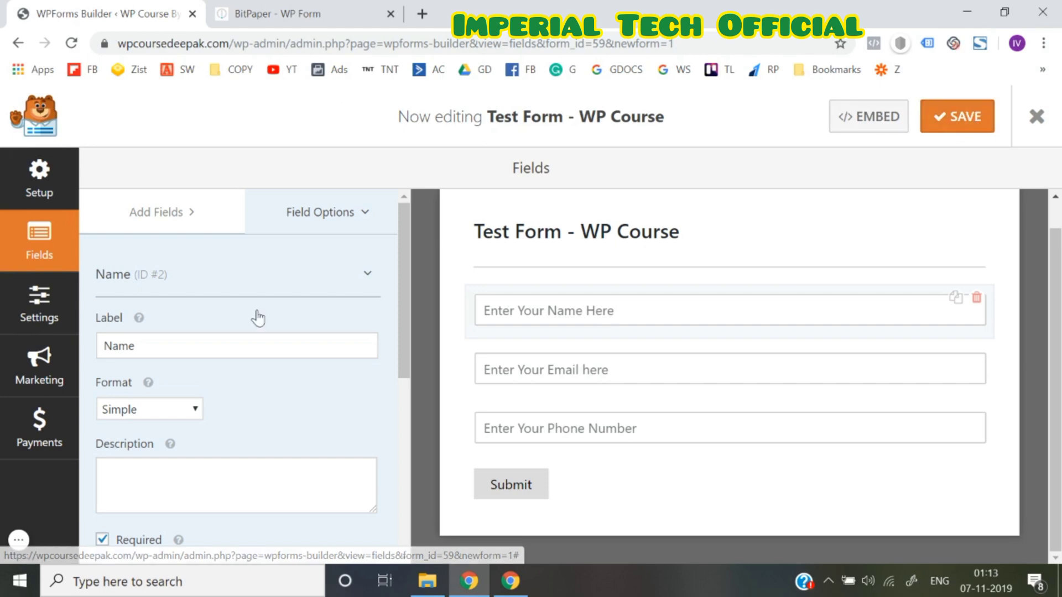
# Open Settings > Confirmation and keep the Confirmation Type set to Message
pyautogui.click(51, 326)
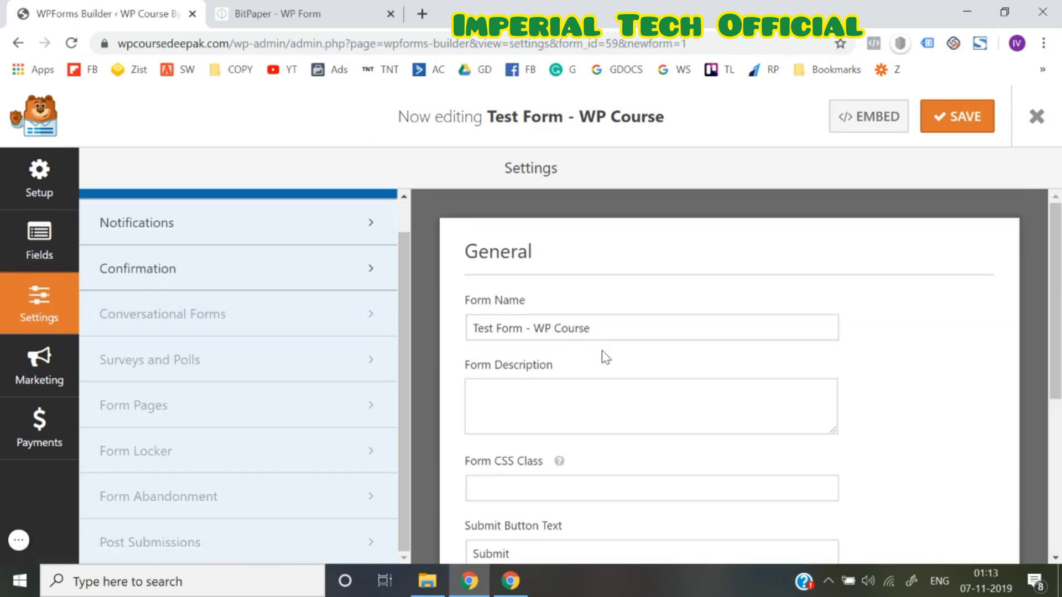
pyautogui.scroll(-4, 606, 357)
pyautogui.scroll(-1, 594, 459)
pyautogui.scroll(4, 592, 457)
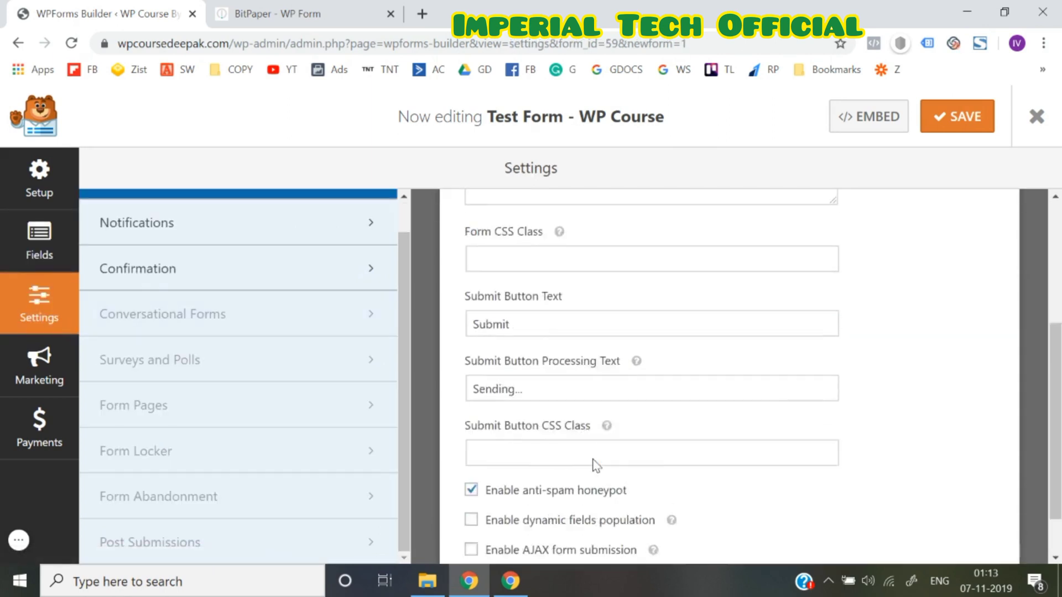
pyautogui.click(143, 279)
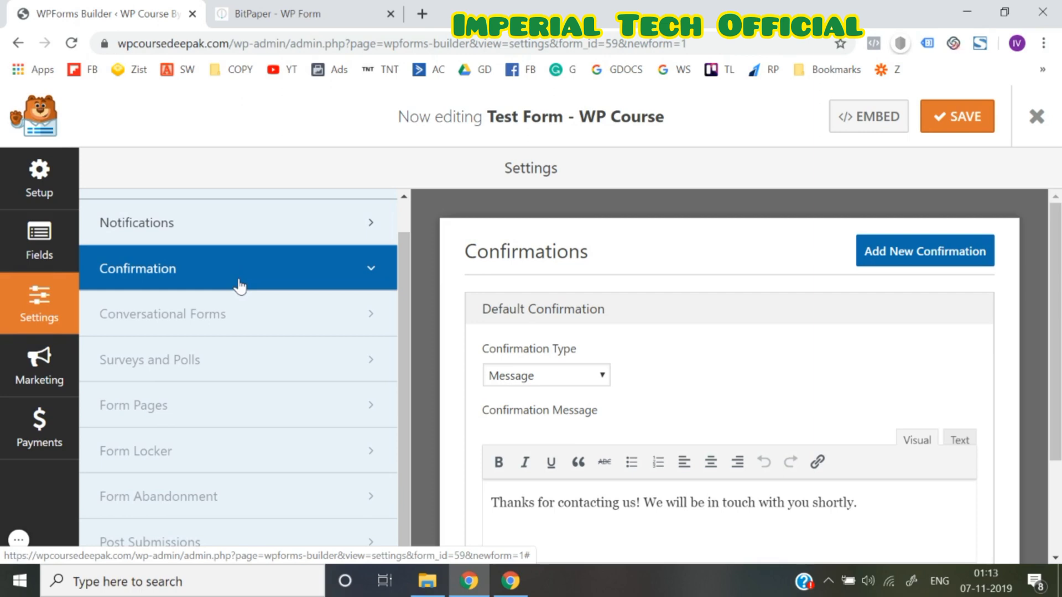
pyautogui.scroll(-3, 569, 361)
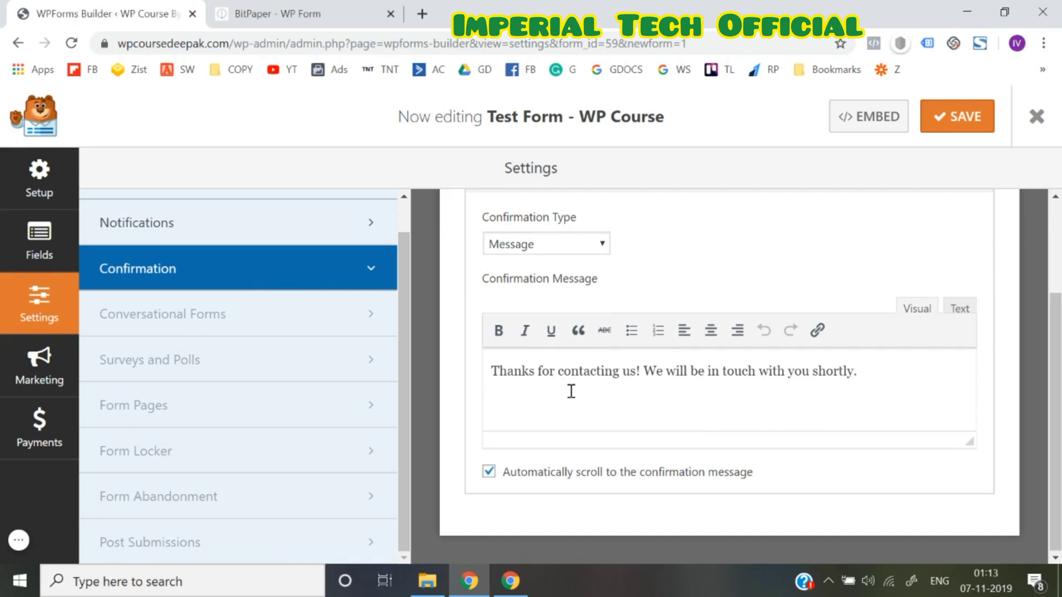
pyautogui.scroll(2, 570, 391)
pyautogui.click(551, 349)
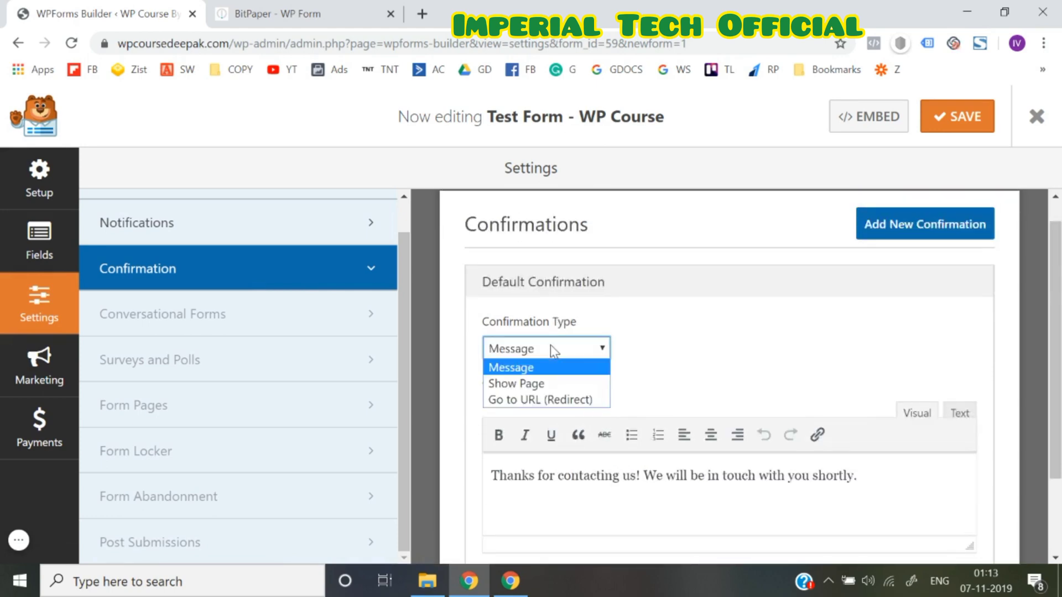
pyautogui.click(545, 373)
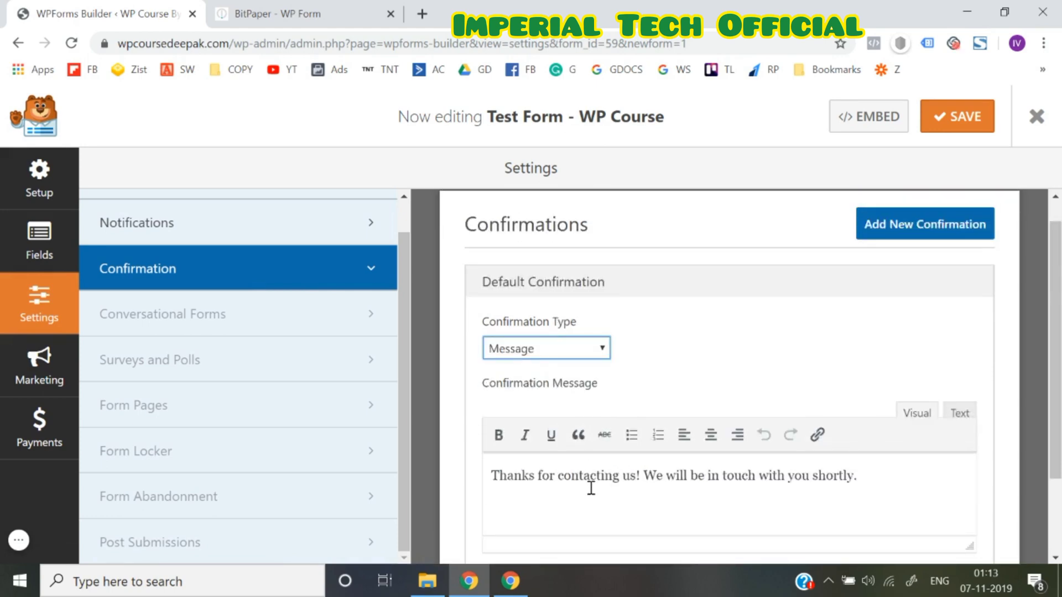
pyautogui.scroll(-1, 590, 488)
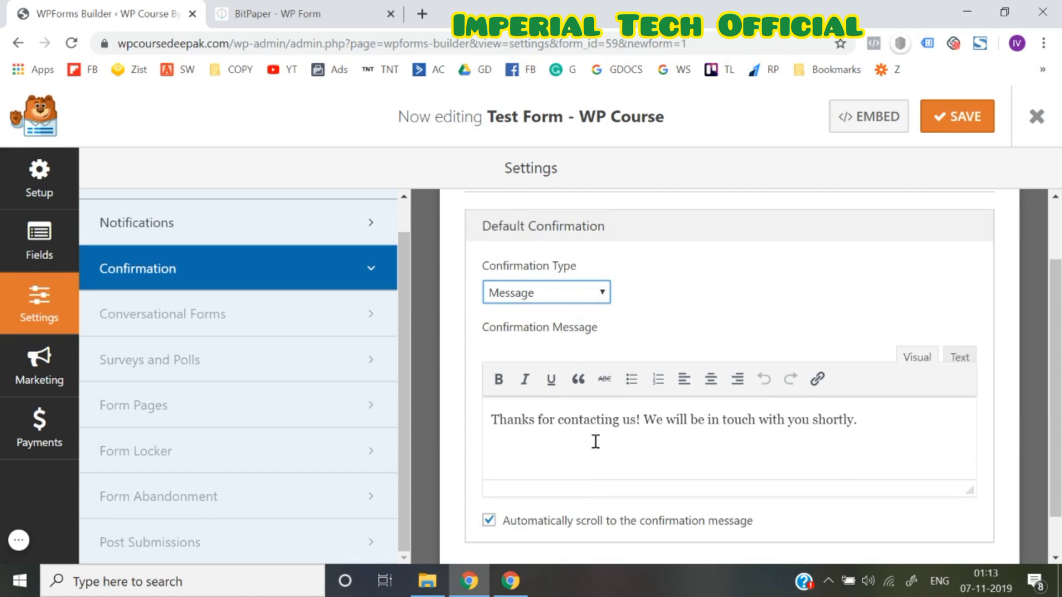
# Replace the default confirmation text with 'Thank you for showing interest in working with us. We'll get in touch with you ASAP.'
pyautogui.click(559, 432)
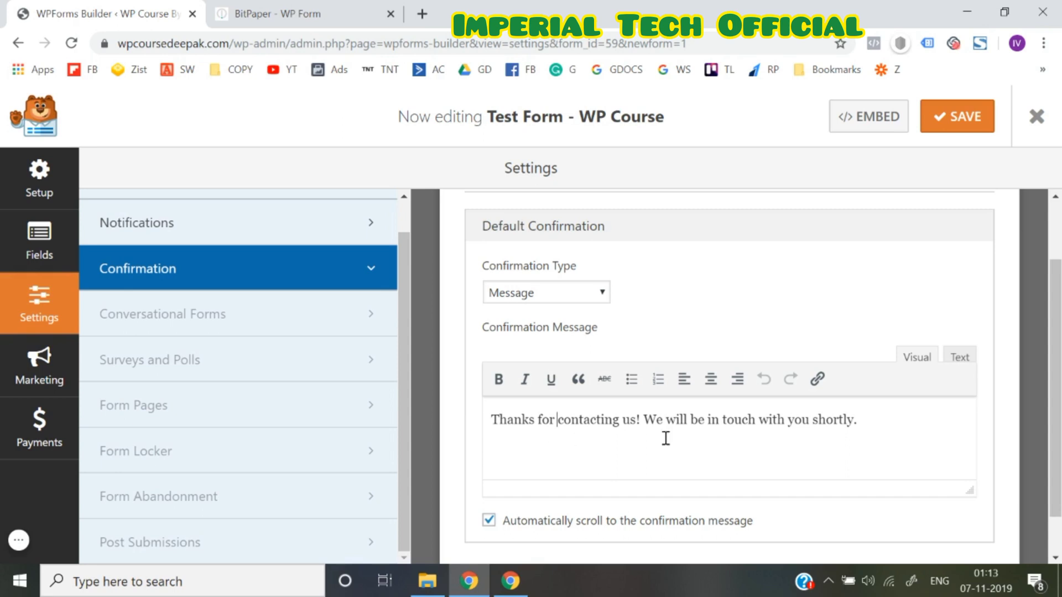
pyautogui.hotkey('ctrl', 'a')
pyautogui.press('BackSpace')
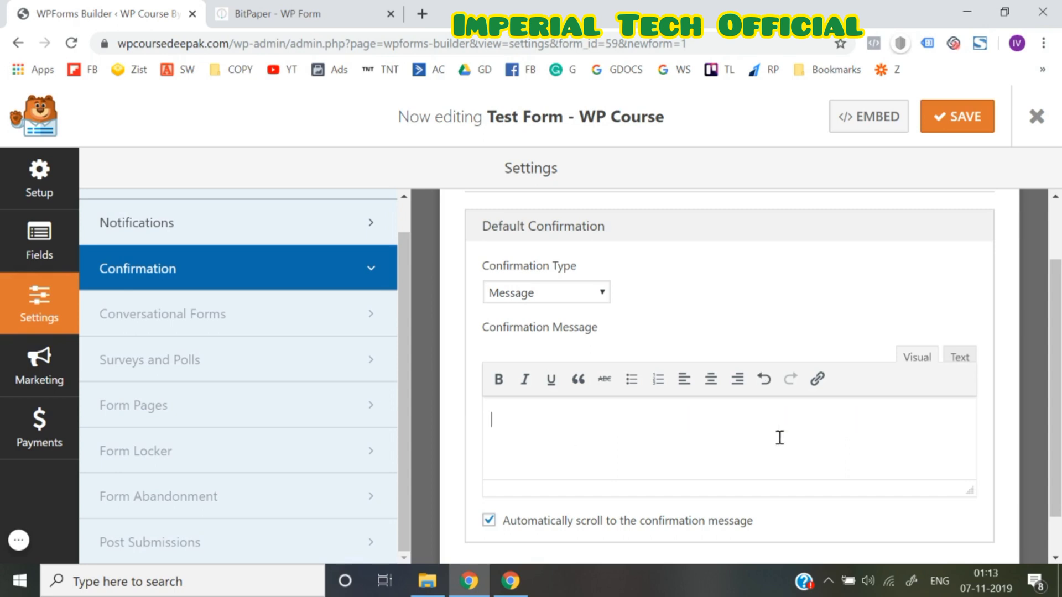
pyautogui.write('Thank you for ')
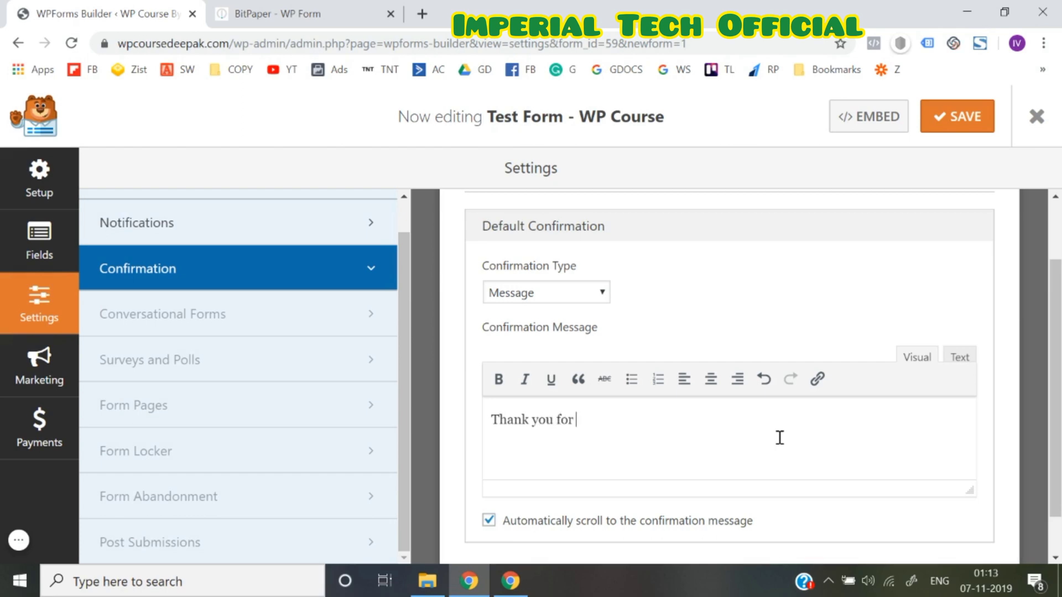
pyautogui.write('showing inter')
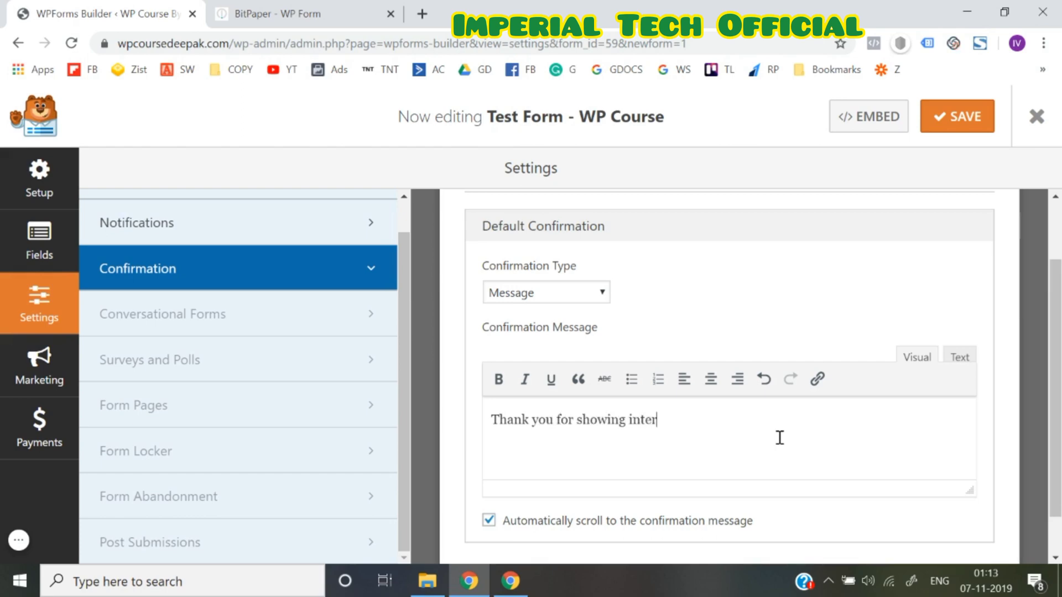
pyautogui.write('est in working wit')
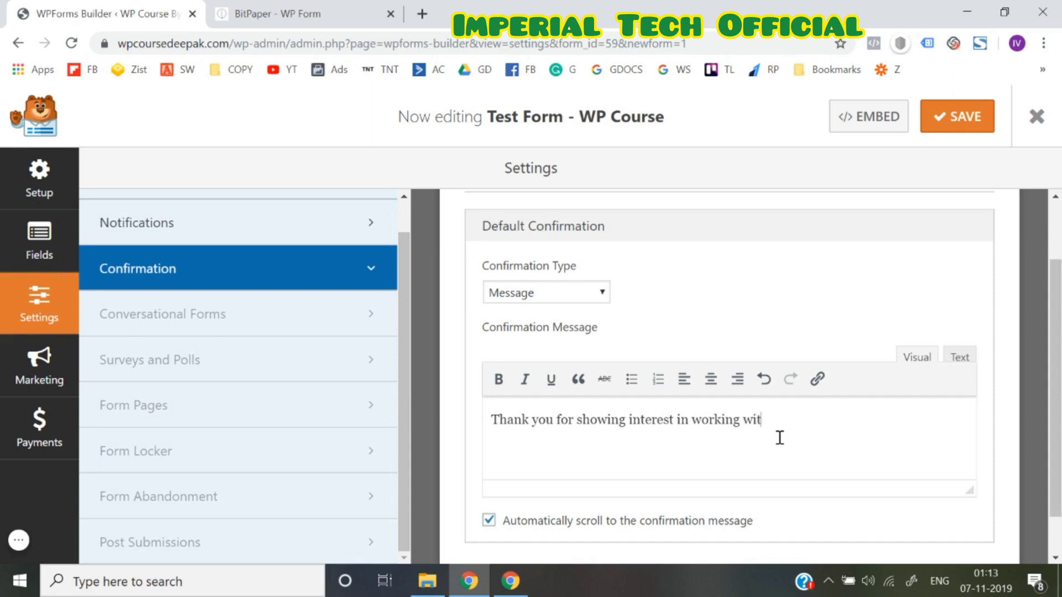
pyautogui.write('h us')
pyautogui.press('BackSpace')
pyautogui.press('BackSpace')
pyautogui.write('us. We')
pyautogui.write("'ll he")
pyautogui.write('get ')
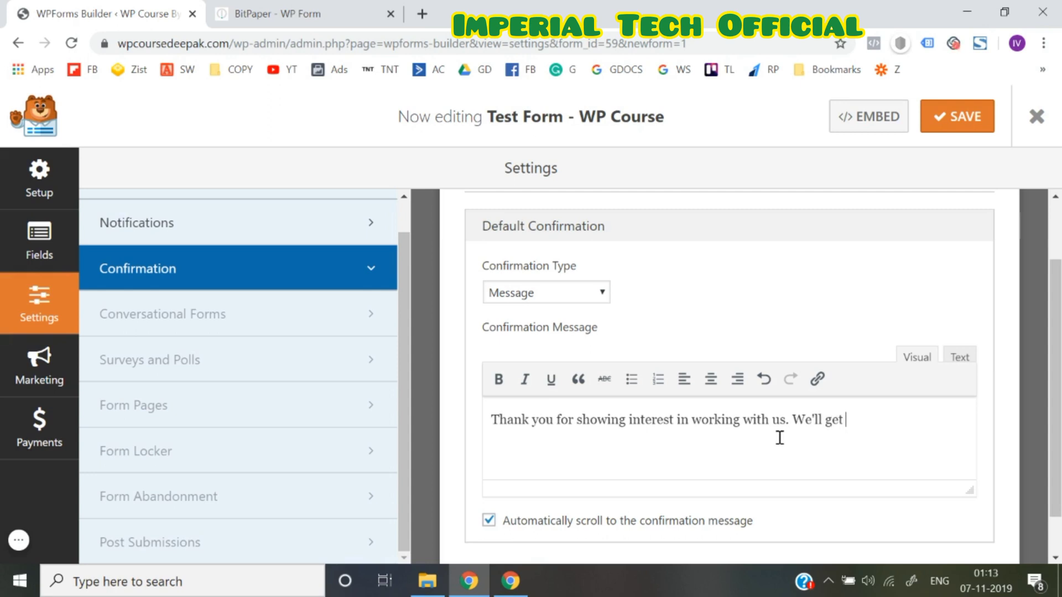
pyautogui.write('in touch with you')
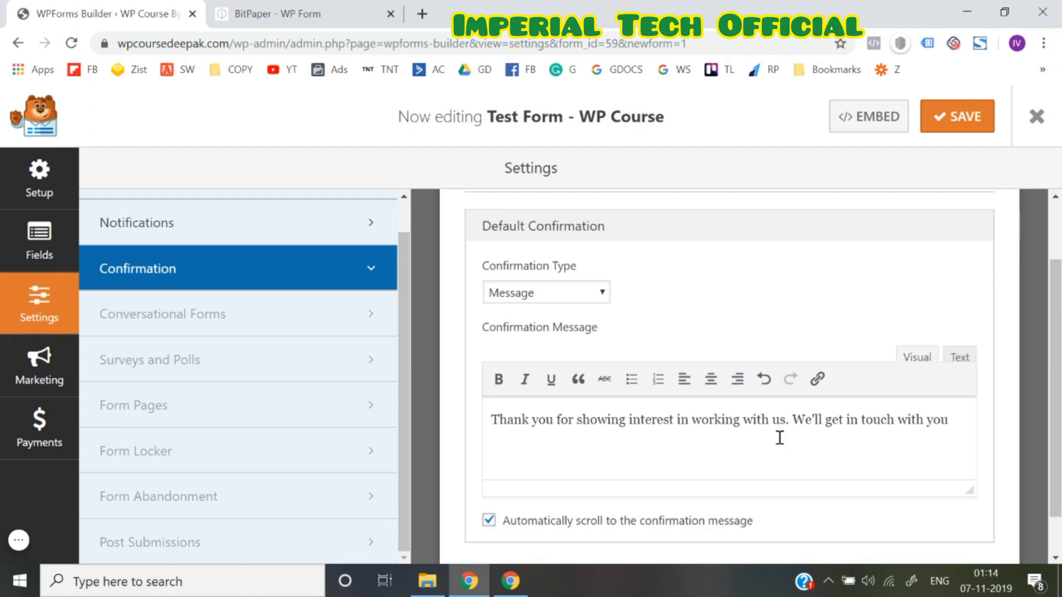
pyautogui.write(' ASAP.')
# Try the Show Page and Go to URL confirmation types
pyautogui.click(520, 295)
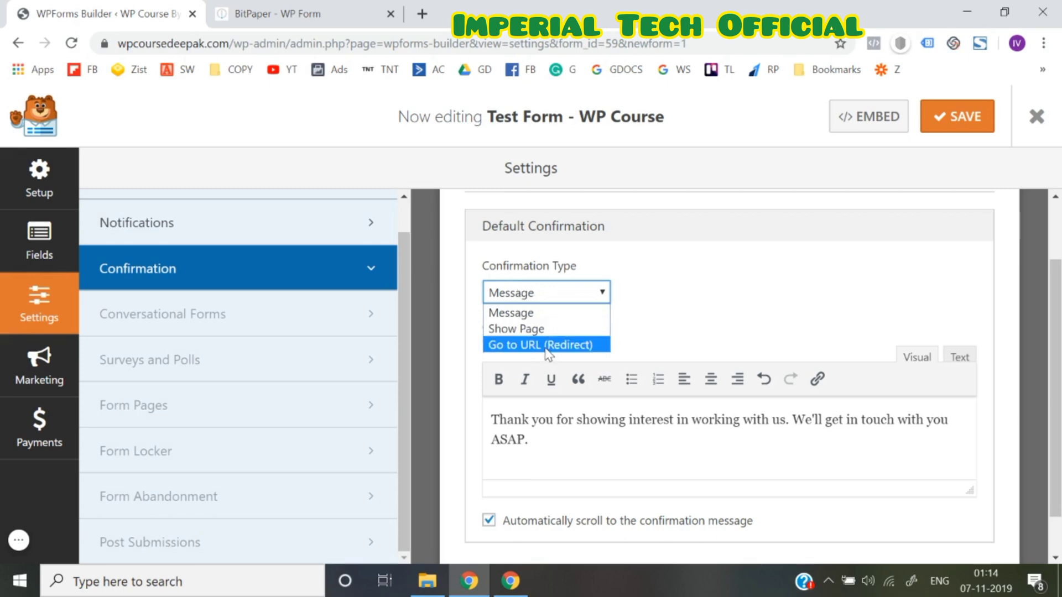
pyautogui.click(546, 331)
pyautogui.click(555, 380)
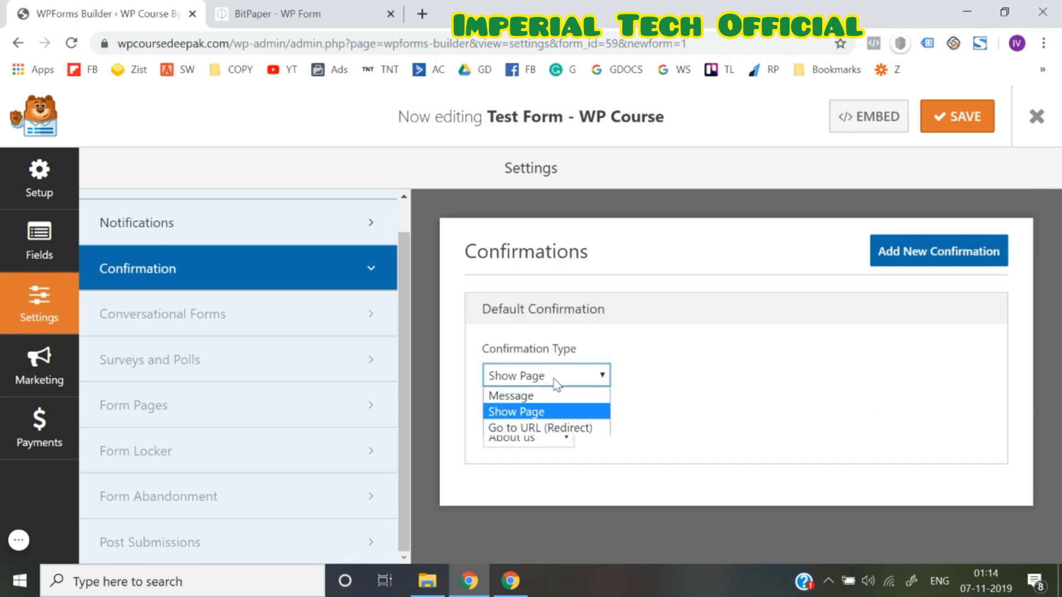
pyautogui.click(544, 429)
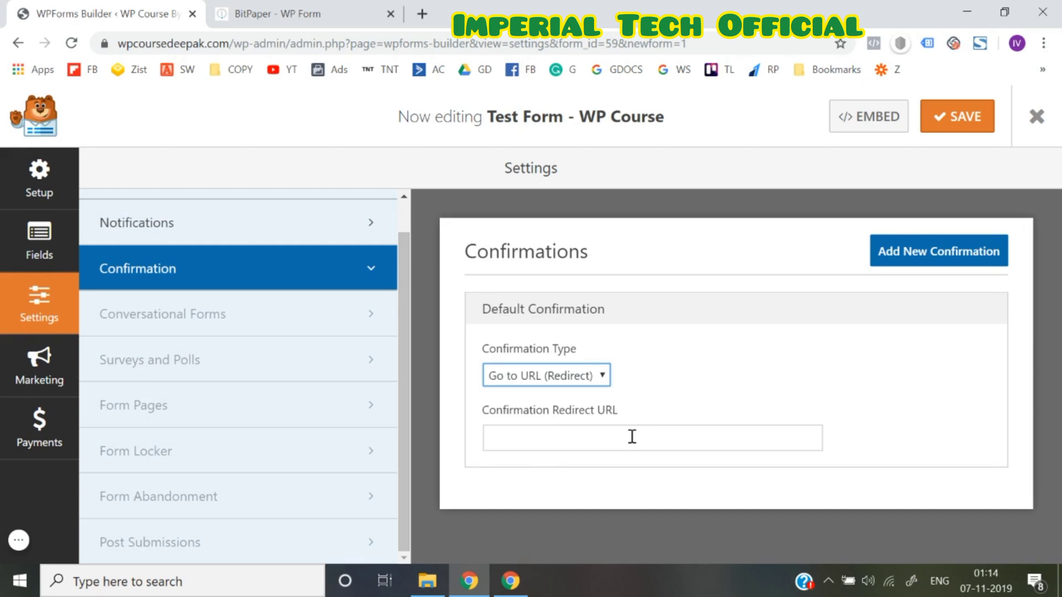
pyautogui.click(632, 436)
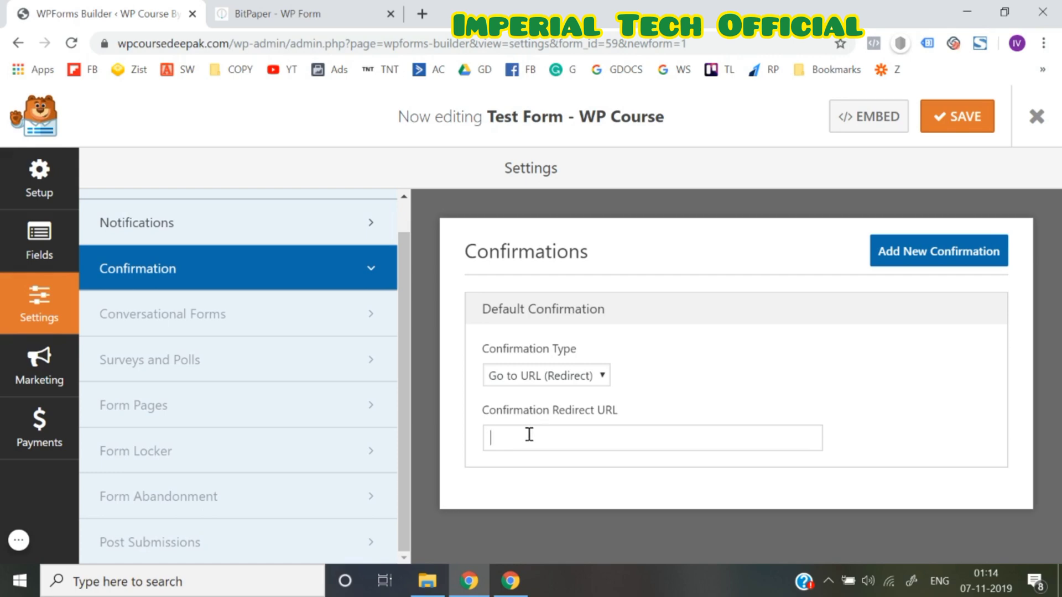
# Compare Show Page and Message confirmation types, settling back on Message
pyautogui.click(554, 377)
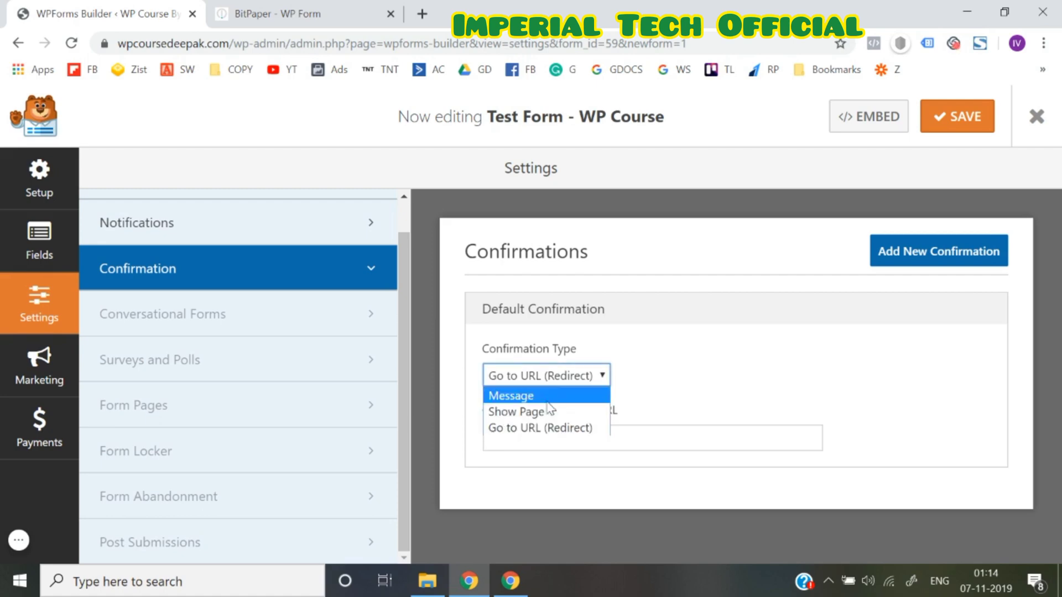
pyautogui.click(541, 409)
pyautogui.click(547, 383)
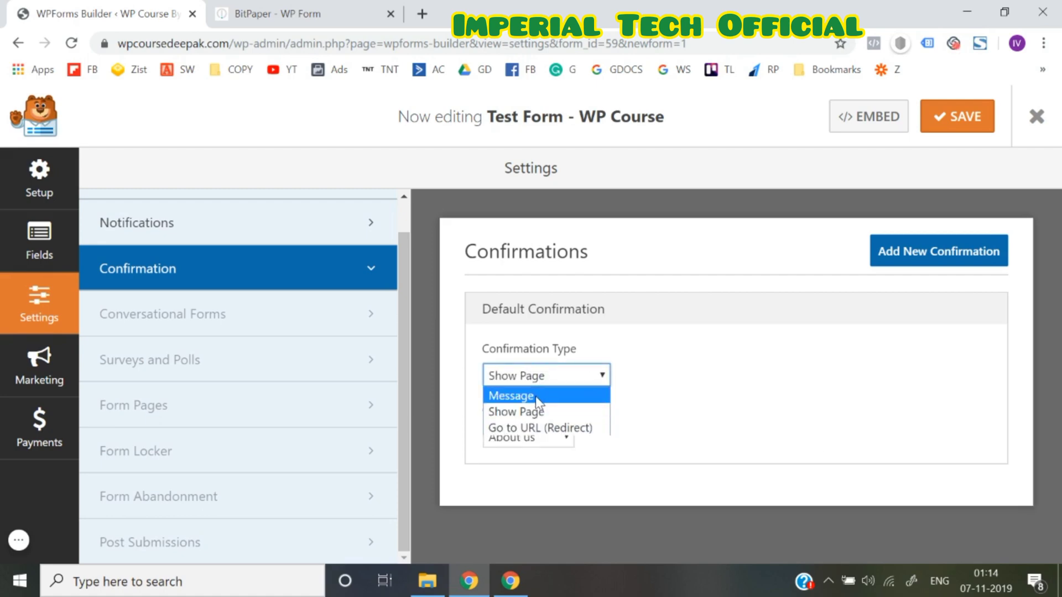
pyautogui.click(535, 396)
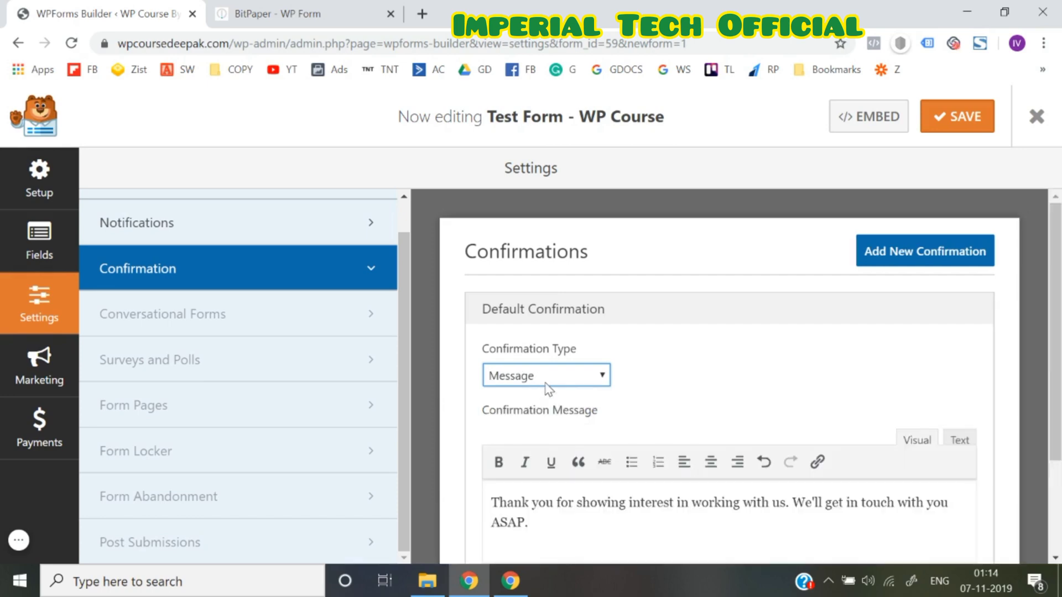
pyautogui.click(545, 382)
pyautogui.click(530, 411)
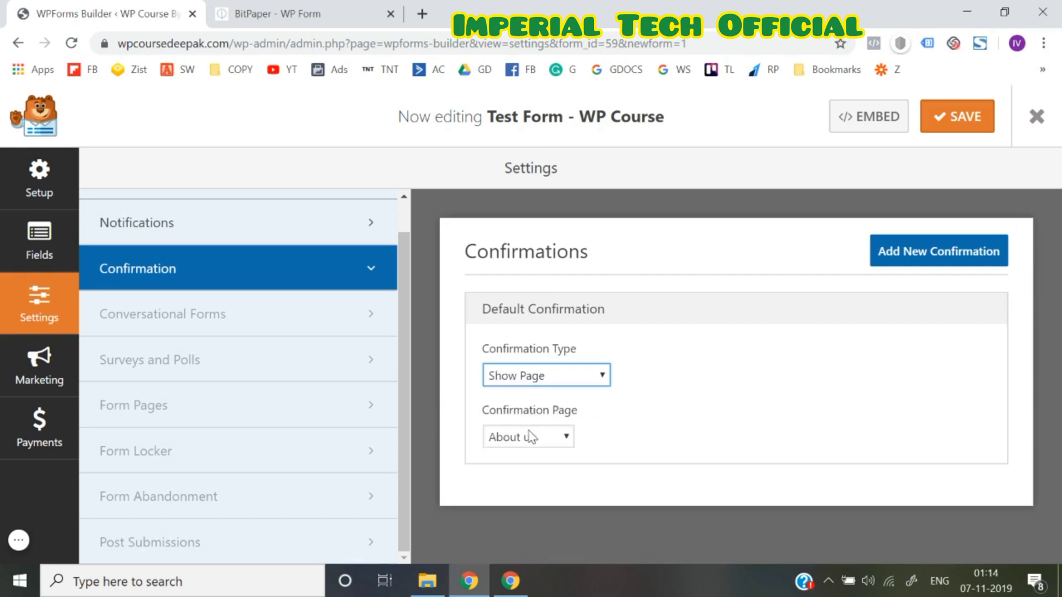
pyautogui.click(530, 437)
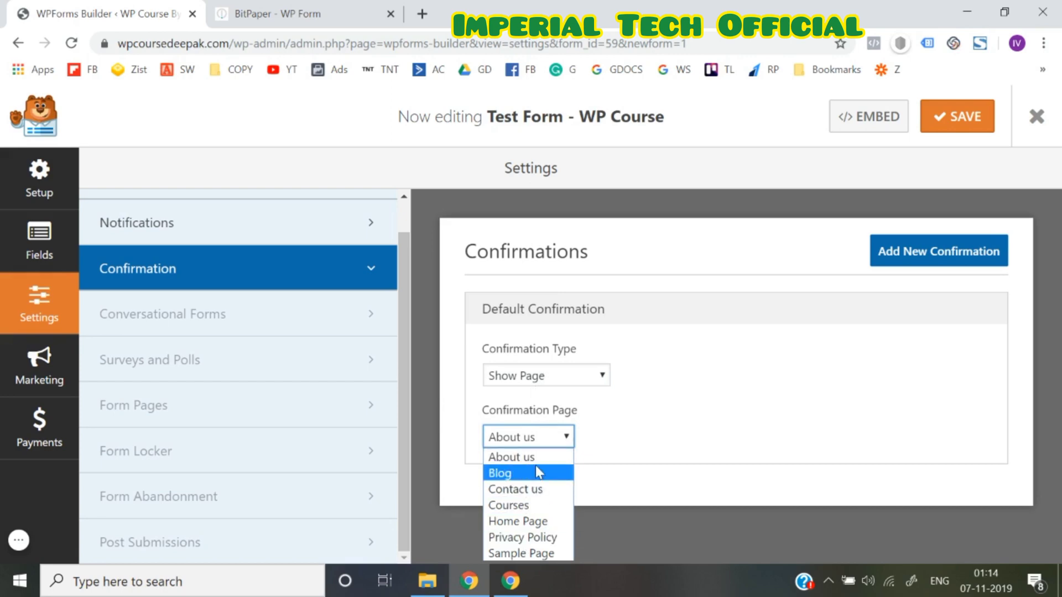
pyautogui.click(554, 377)
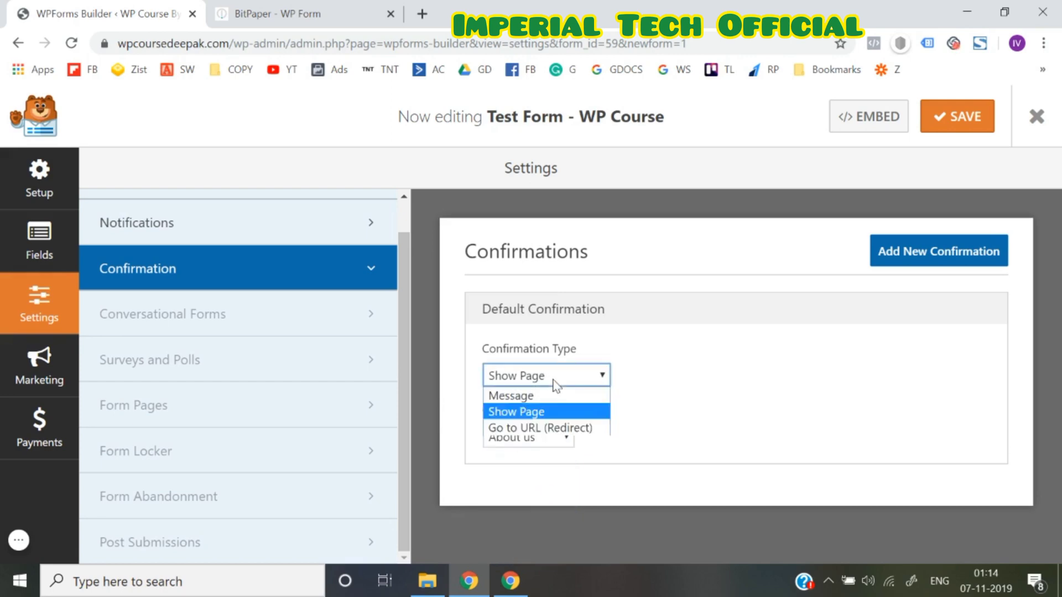
pyautogui.click(529, 401)
pyautogui.scroll(-2, 621, 455)
pyautogui.scroll(2, 622, 459)
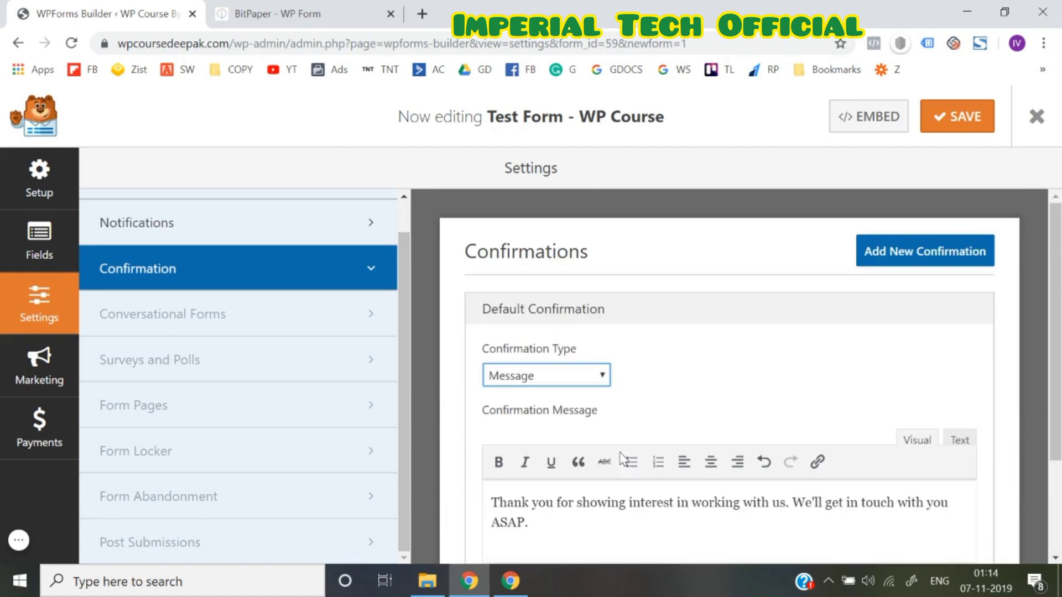
# Dismiss the PRO notice from Add New Confirmation and save the form
pyautogui.click(903, 266)
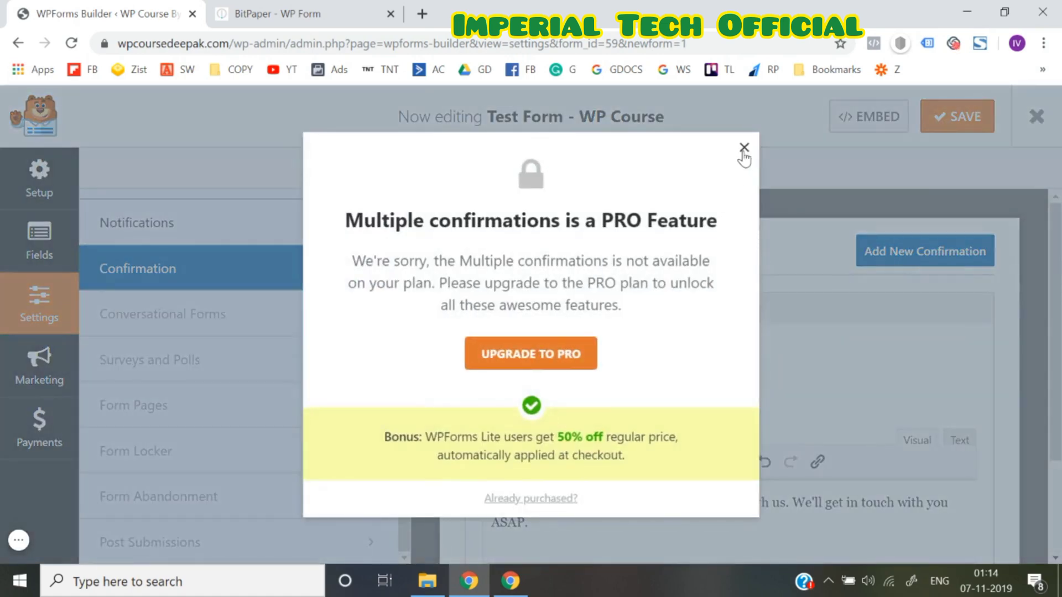
pyautogui.click(744, 148)
pyautogui.scroll(-2, 763, 329)
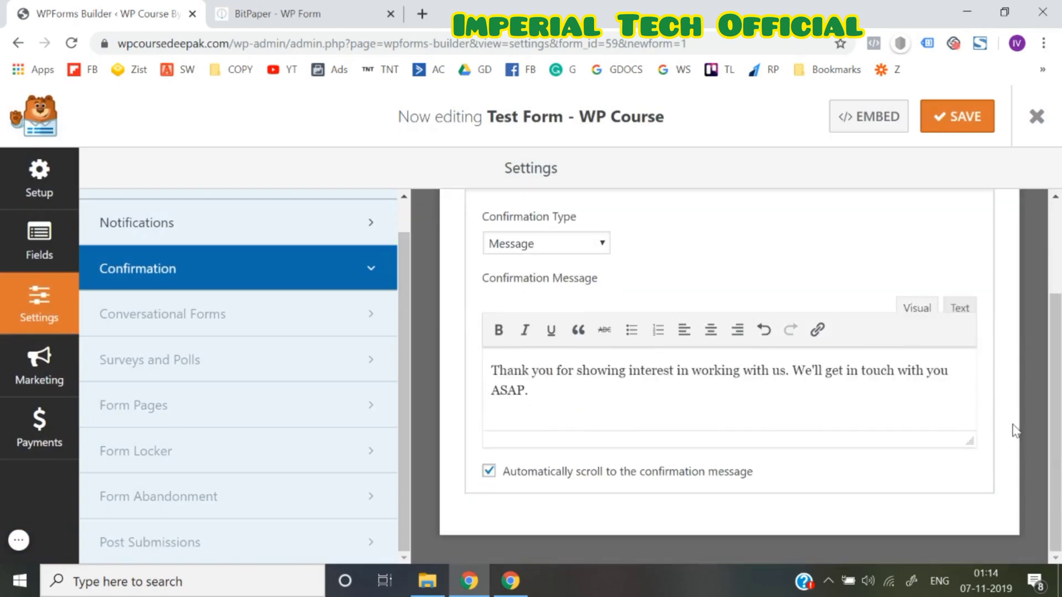
pyautogui.scroll(2, 806, 294)
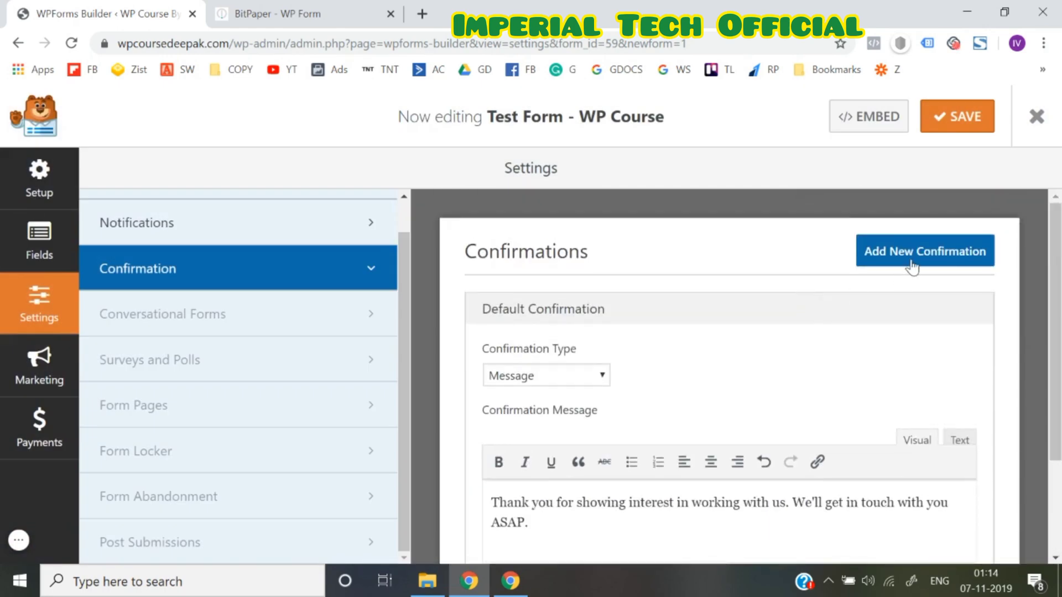
pyautogui.click(965, 115)
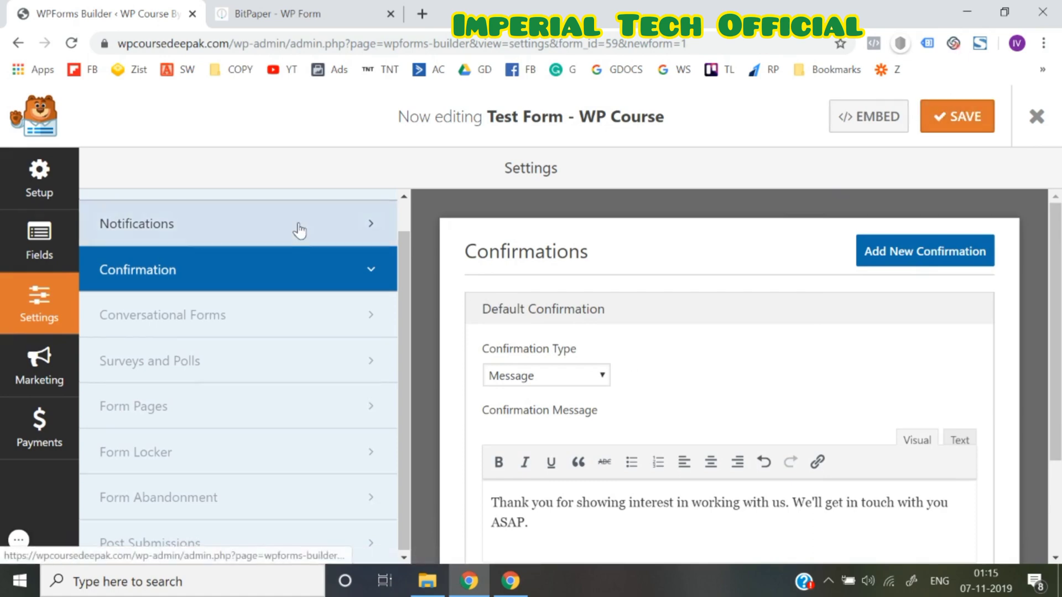
pyautogui.scroll(1, 298, 229)
# Set Submit Button Text to 'Yes! I want to Grow my Revenue.', save, and check it in Fields
pyautogui.click(270, 228)
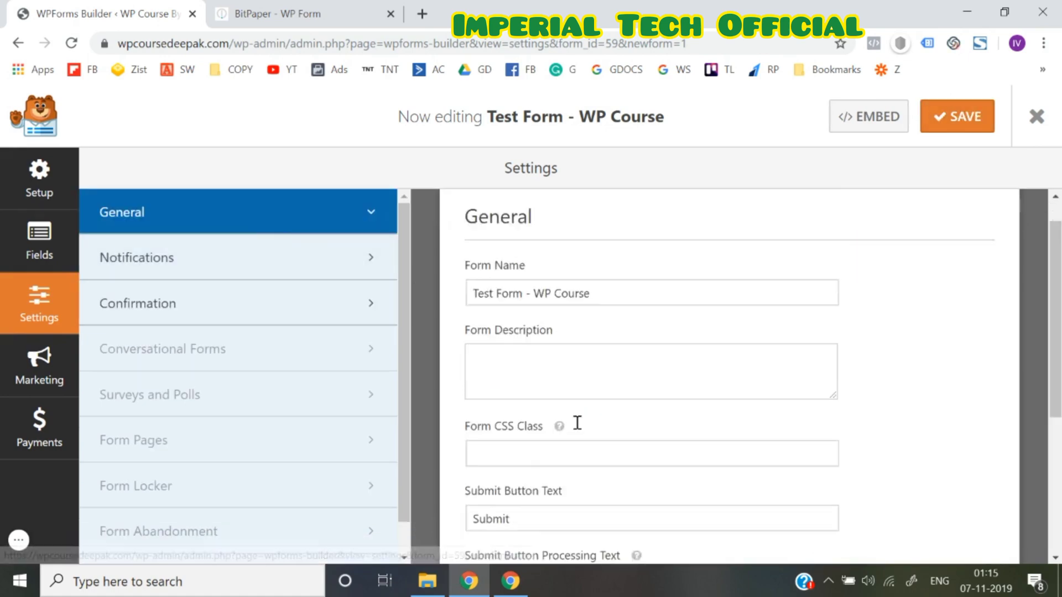
pyautogui.scroll(-2, 576, 423)
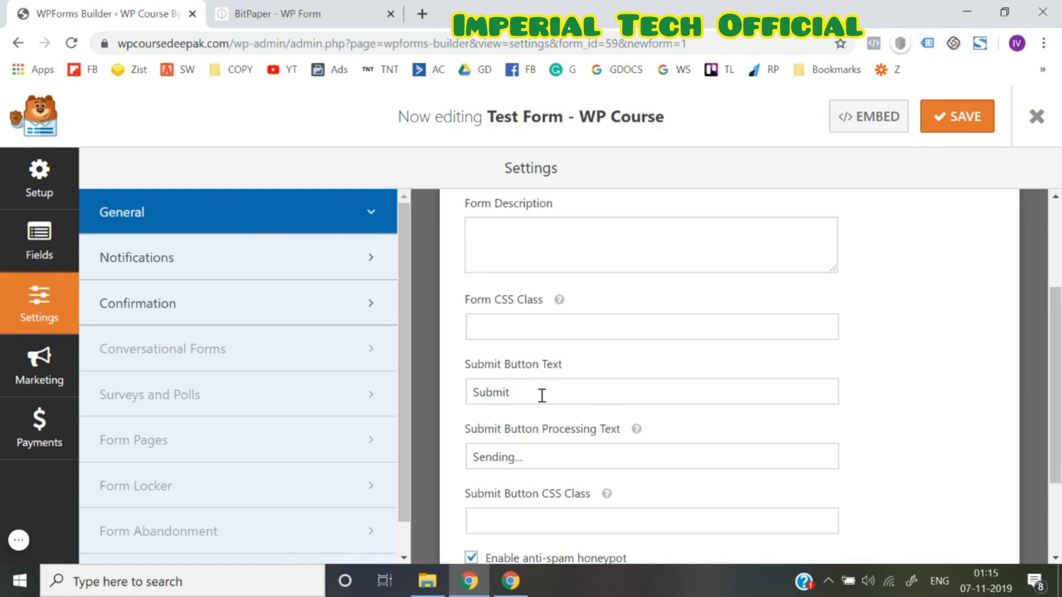
pyautogui.click(40, 242)
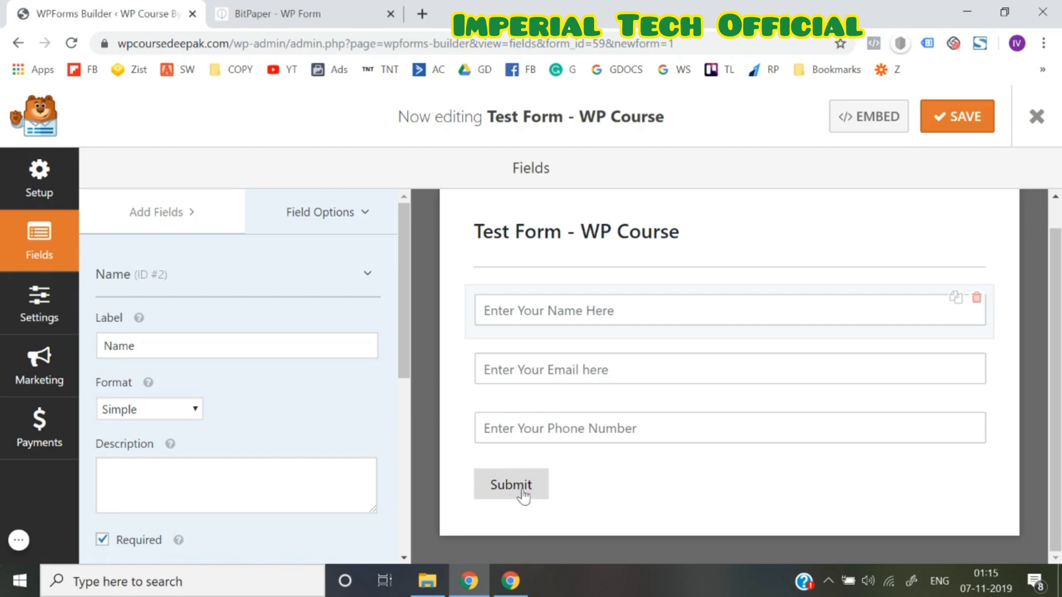
pyautogui.click(40, 328)
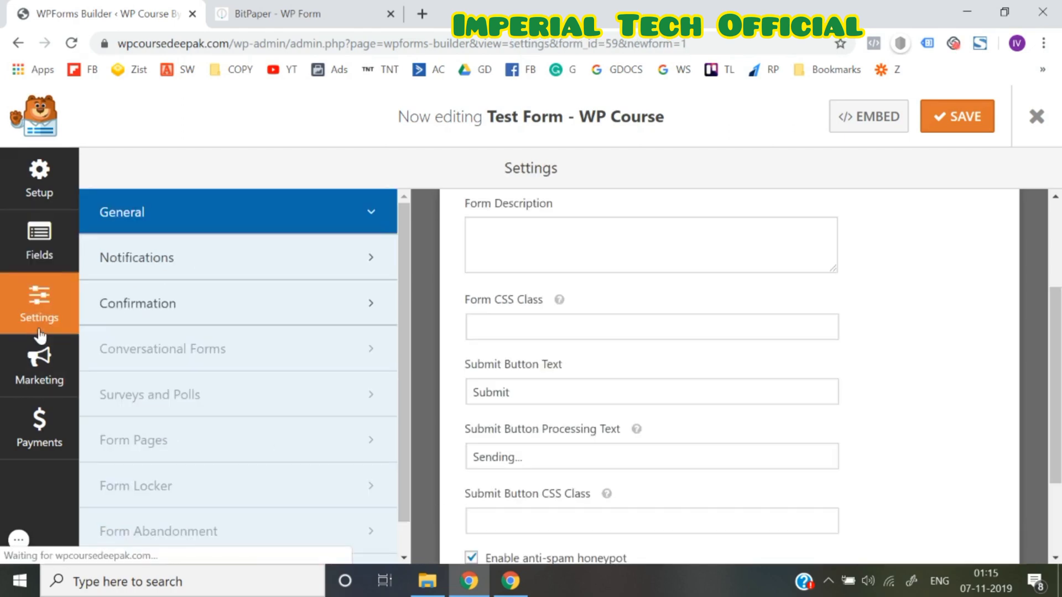
pyautogui.doubleClick(534, 391)
pyautogui.write('Yes! I want to Grow my Revenue')
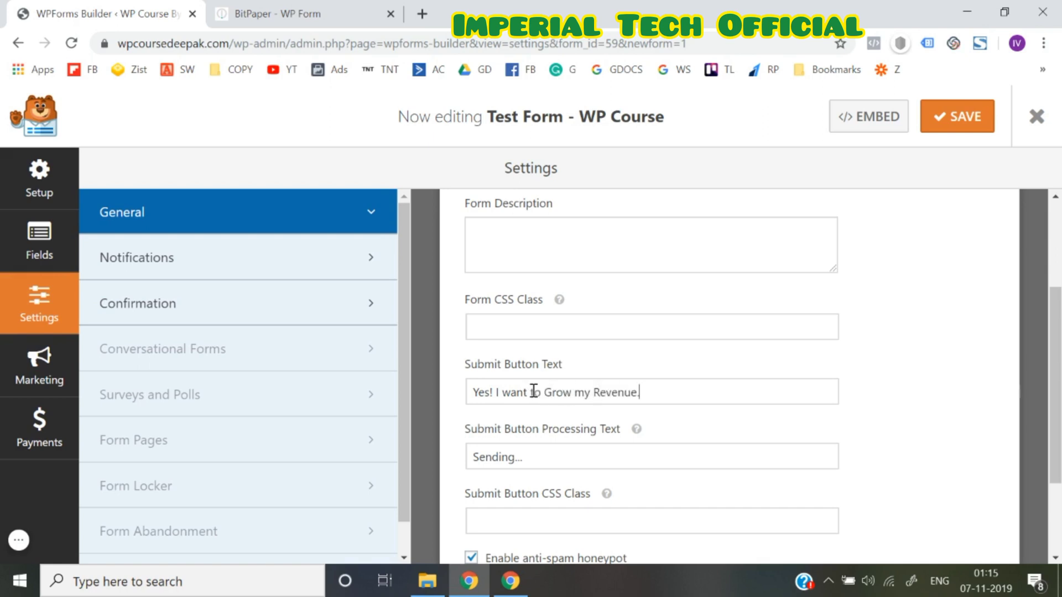
pyautogui.hotkey('ctrl', 'a')
pyautogui.press('BackSpace')
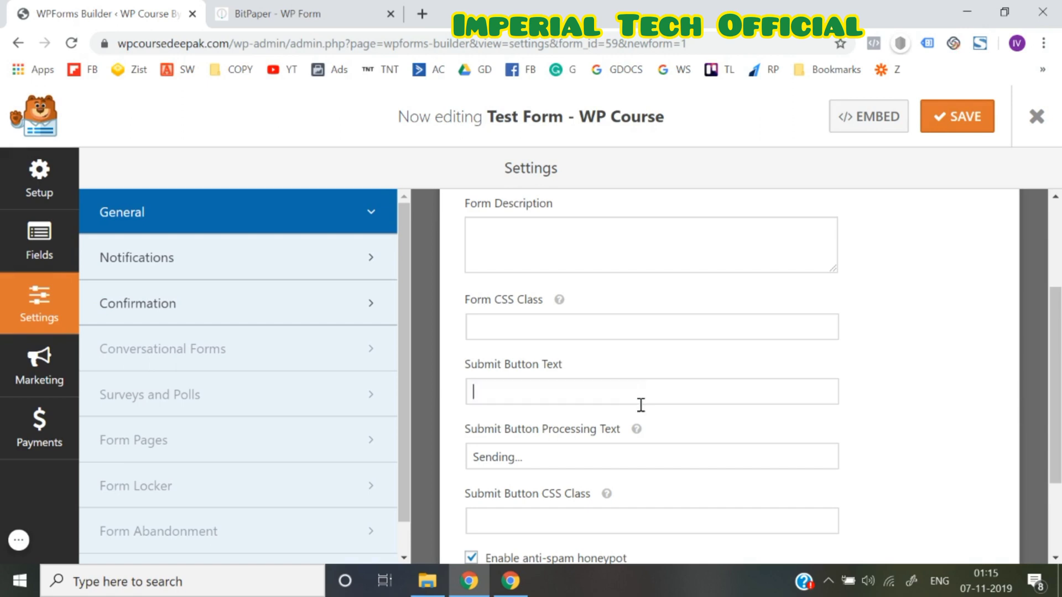
pyautogui.hotkey('ctrl', 'z')
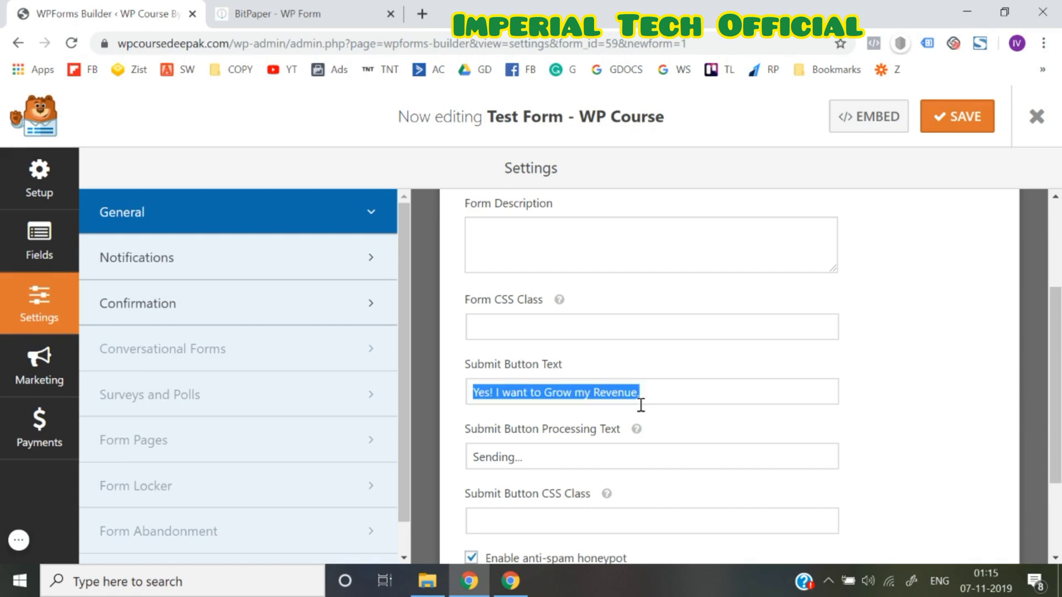
pyautogui.click(916, 390)
pyautogui.click(977, 121)
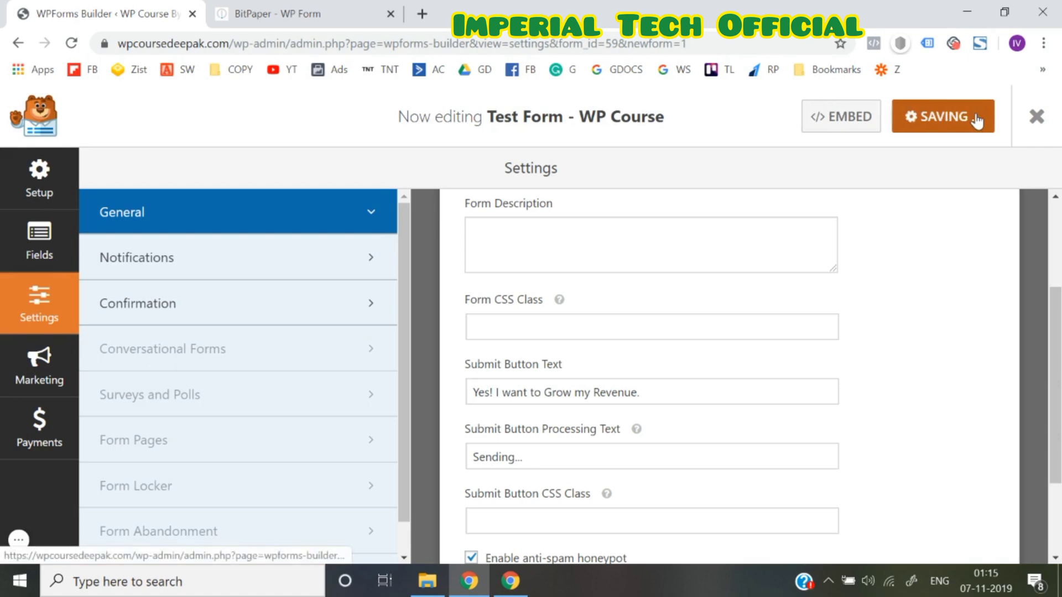
pyautogui.click(44, 231)
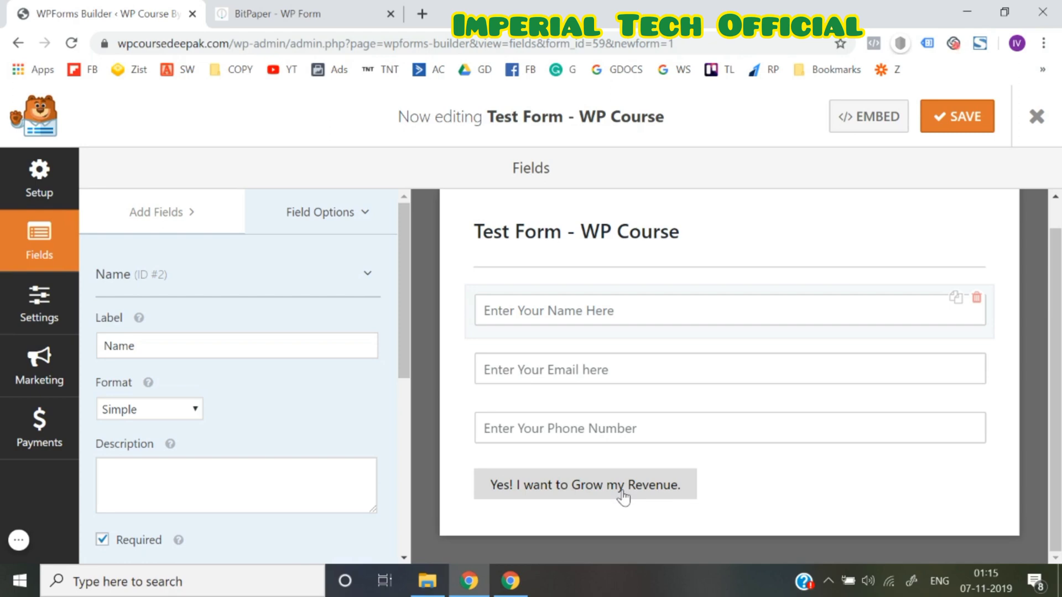
# Browse the builder's Settings, Marketing, Setup and Fields sections
pyautogui.click(37, 306)
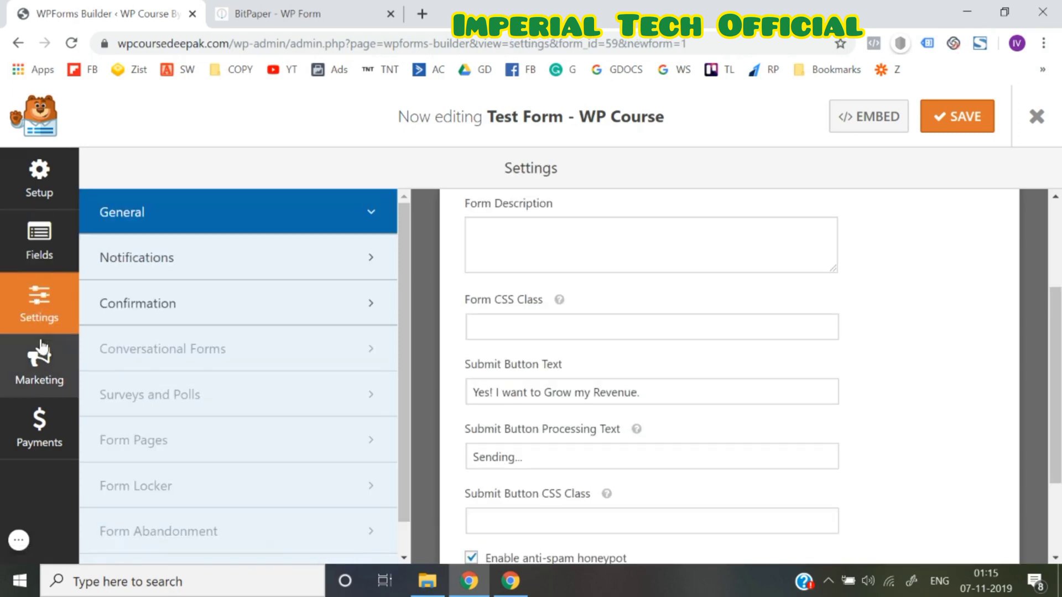
pyautogui.click(37, 382)
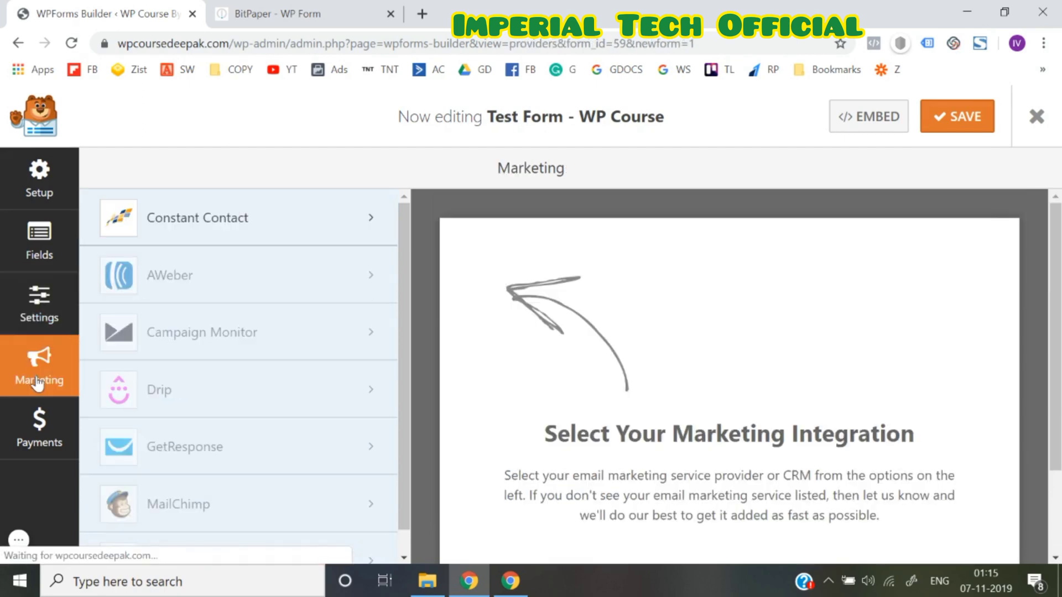
pyautogui.click(42, 305)
pyautogui.click(44, 235)
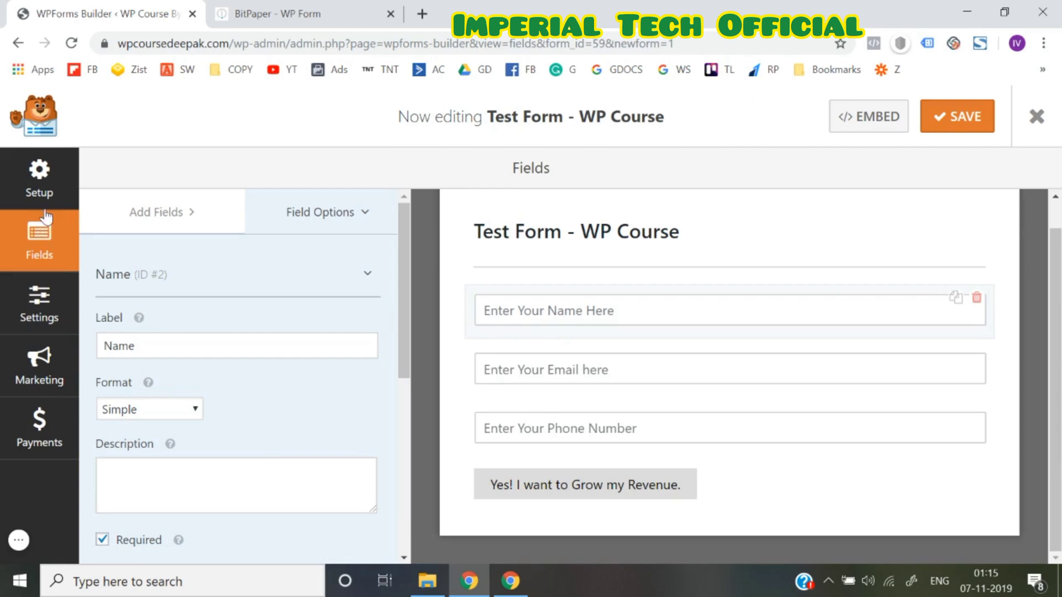
pyautogui.click(41, 191)
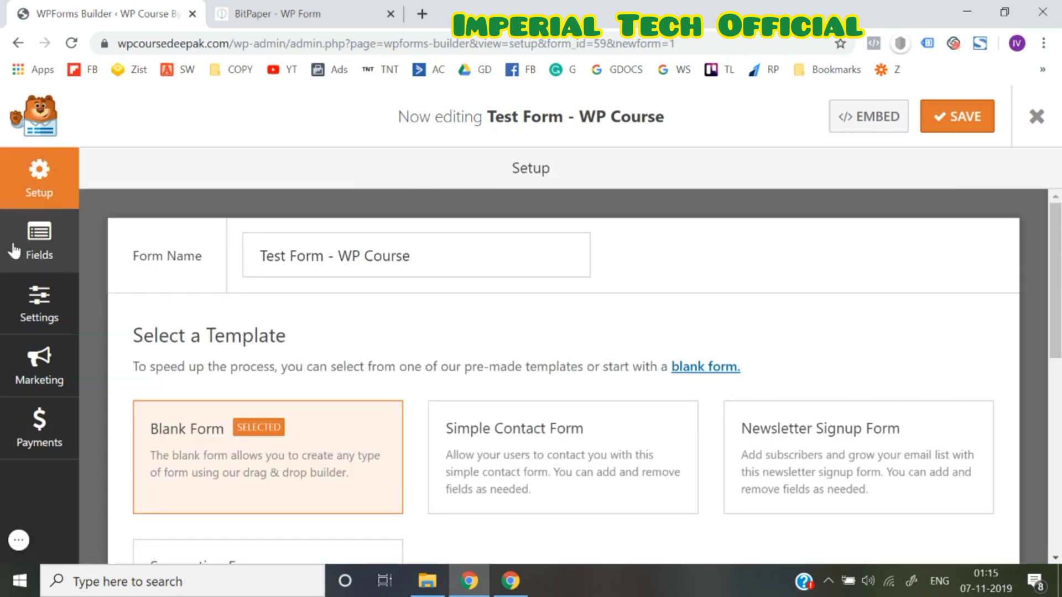
pyautogui.click(15, 251)
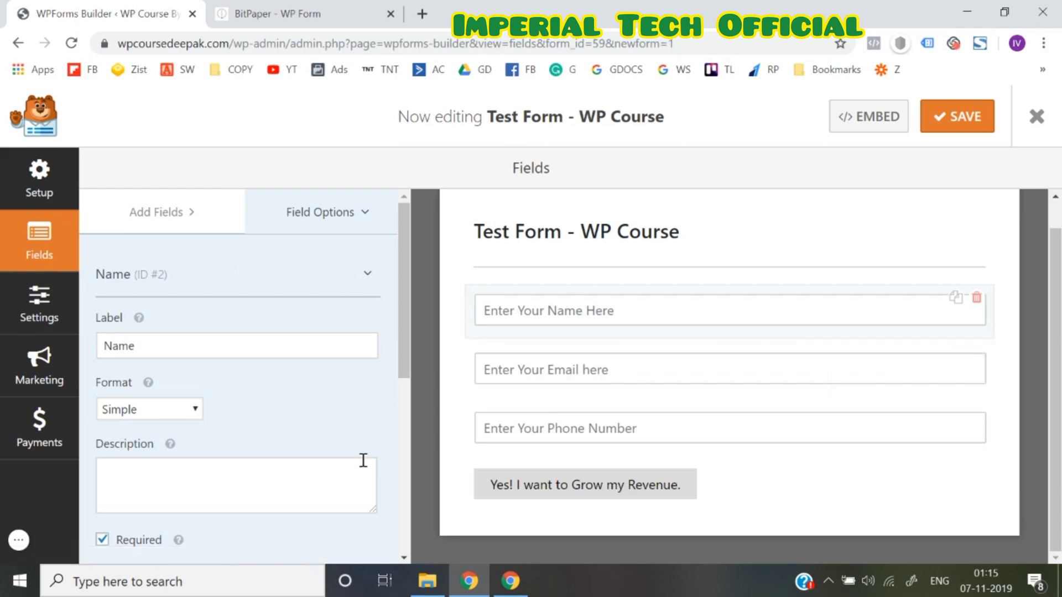
# Review Settings > Notifications, sent to {admin_email}, and save the form again
pyautogui.click(68, 312)
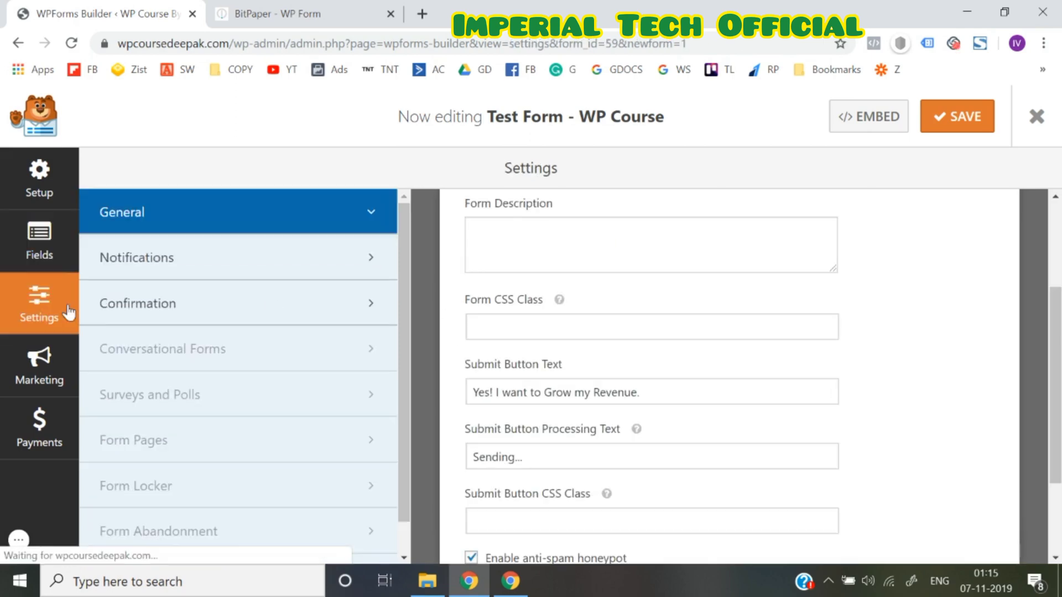
pyautogui.scroll(-3, 540, 387)
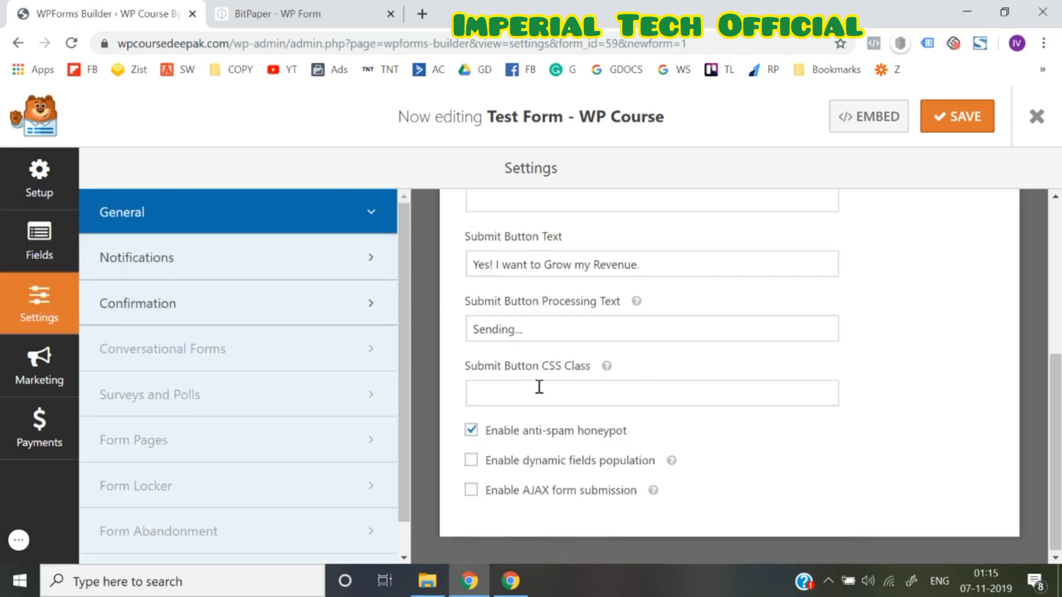
pyautogui.scroll(5, 540, 387)
pyautogui.scroll(-5, 539, 387)
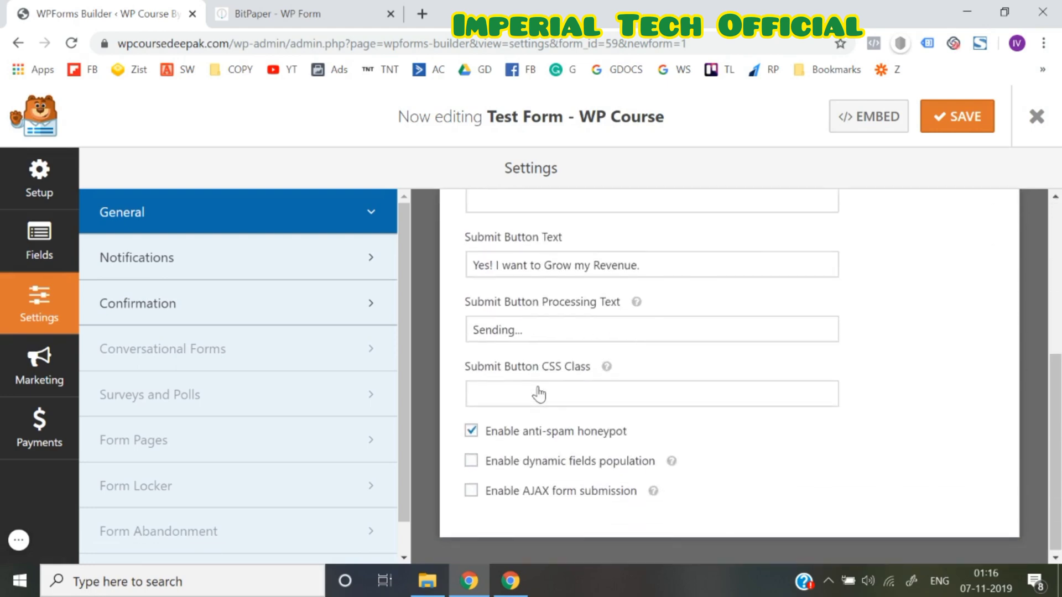
pyautogui.click(230, 264)
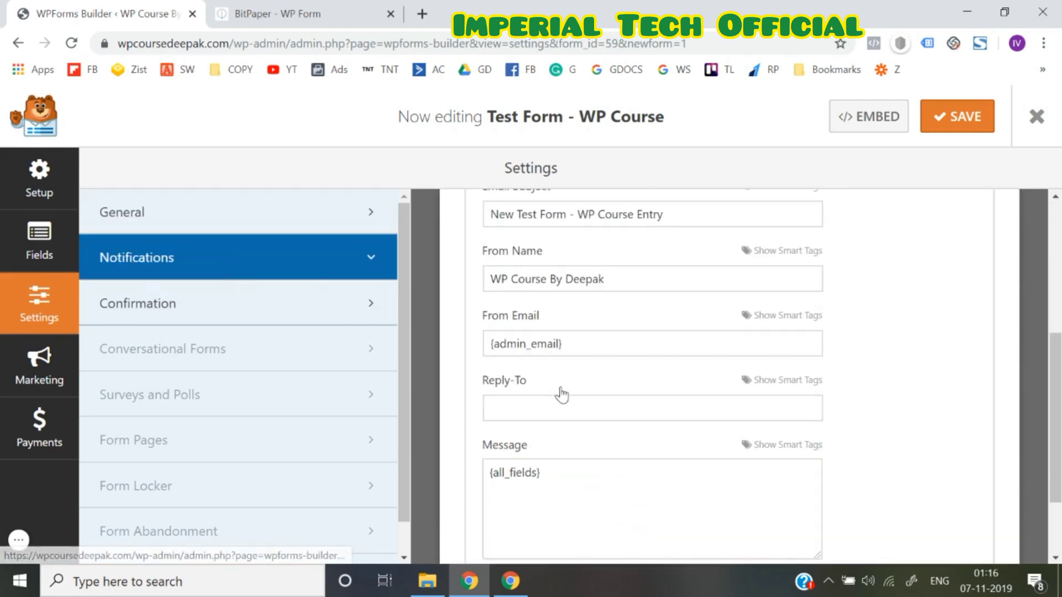
pyautogui.scroll(5, 562, 394)
pyautogui.scroll(-2, 562, 395)
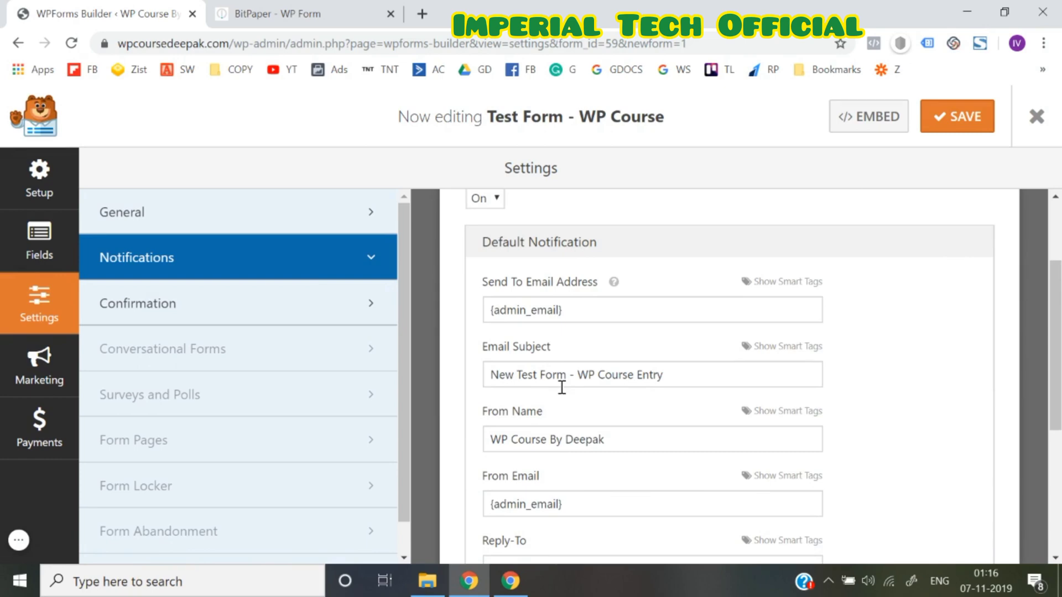
pyautogui.scroll(2, 562, 387)
pyautogui.scroll(-4, 561, 390)
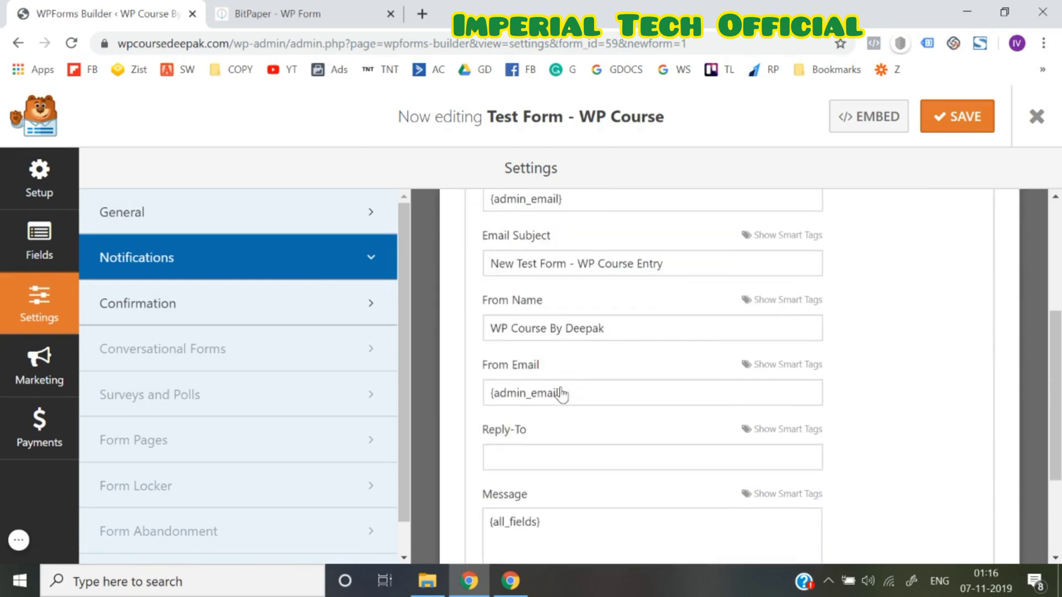
pyautogui.scroll(-3, 562, 394)
pyautogui.scroll(6, 562, 387)
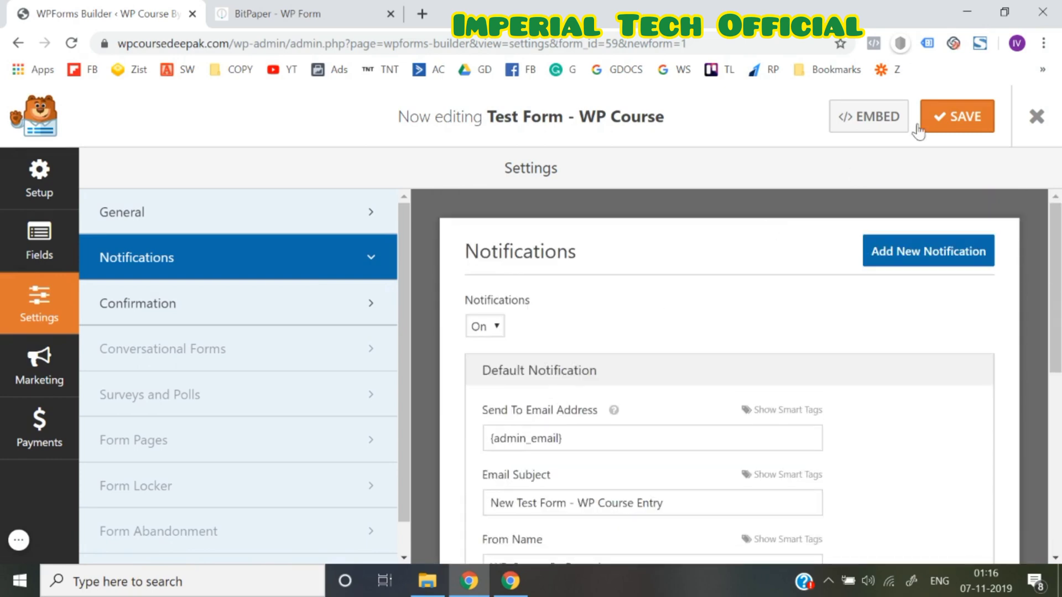
pyautogui.click(952, 120)
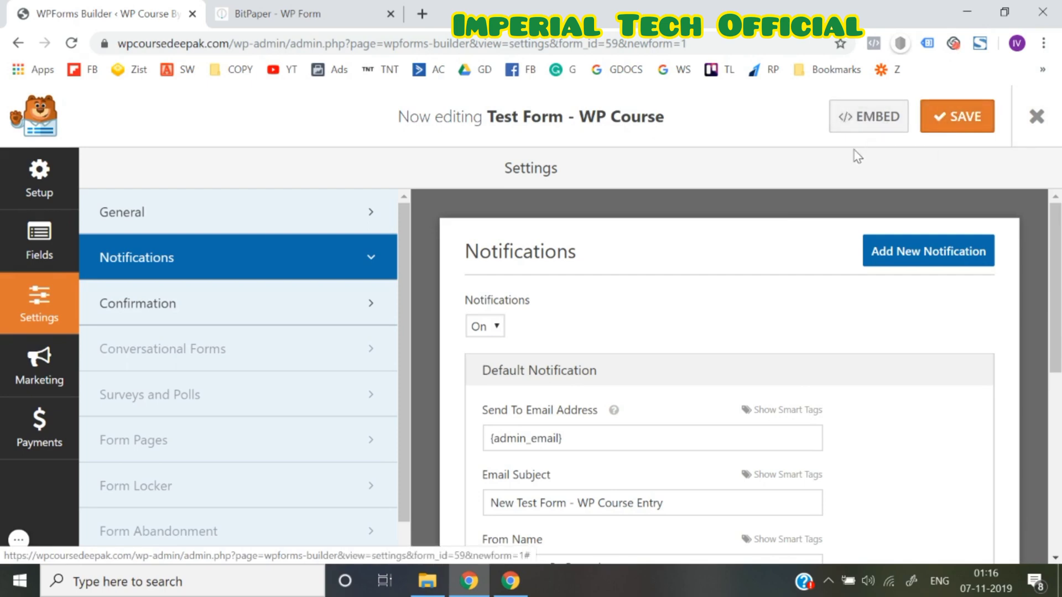
# Select the form's embed shortcode [wpforms id="59"], close the embed window, and exit the builder
pyautogui.click(871, 125)
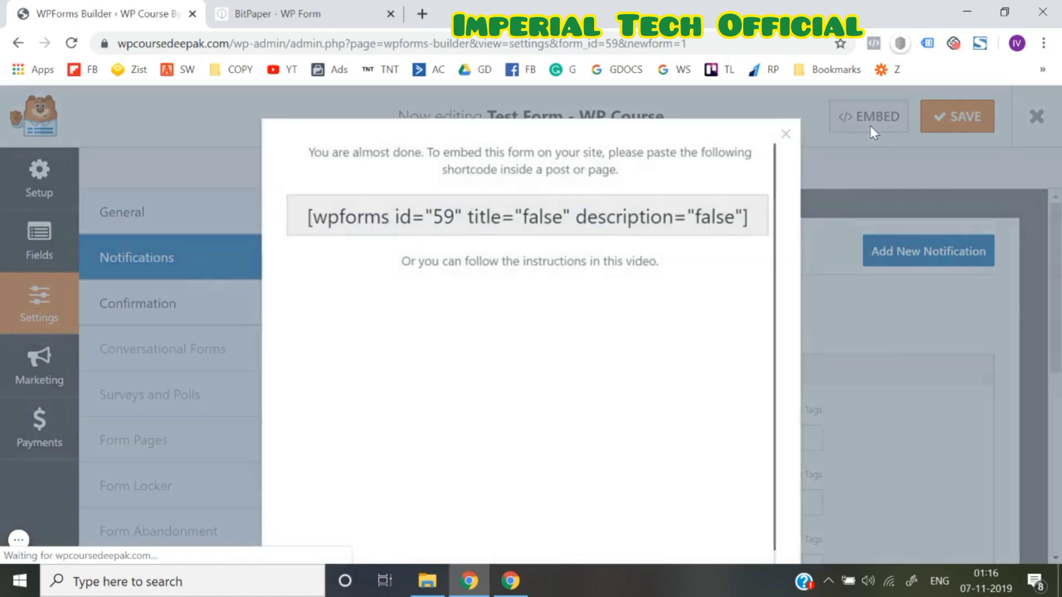
pyautogui.click(786, 134)
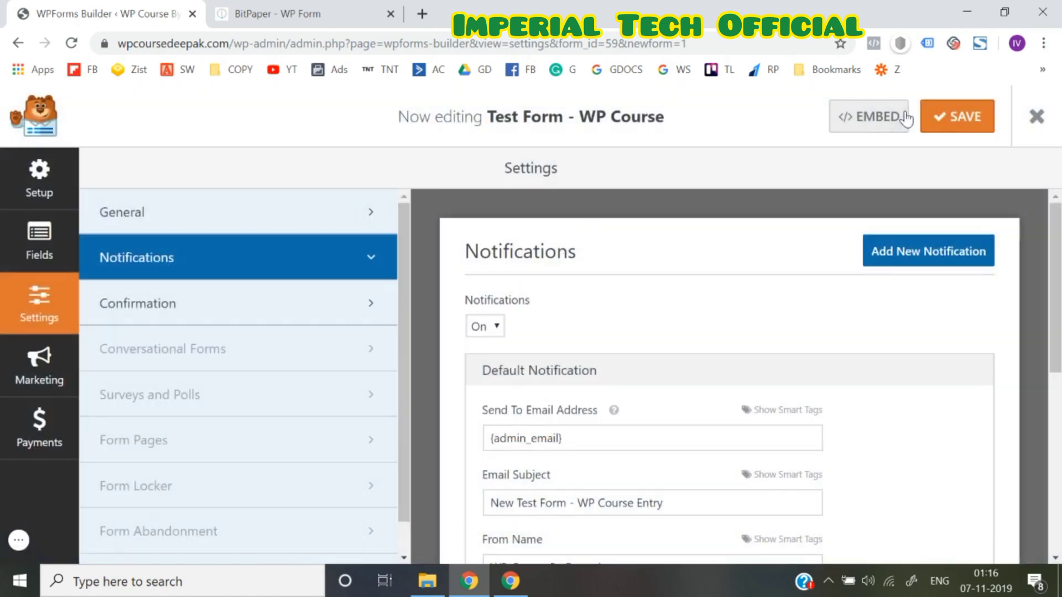
pyautogui.click(874, 125)
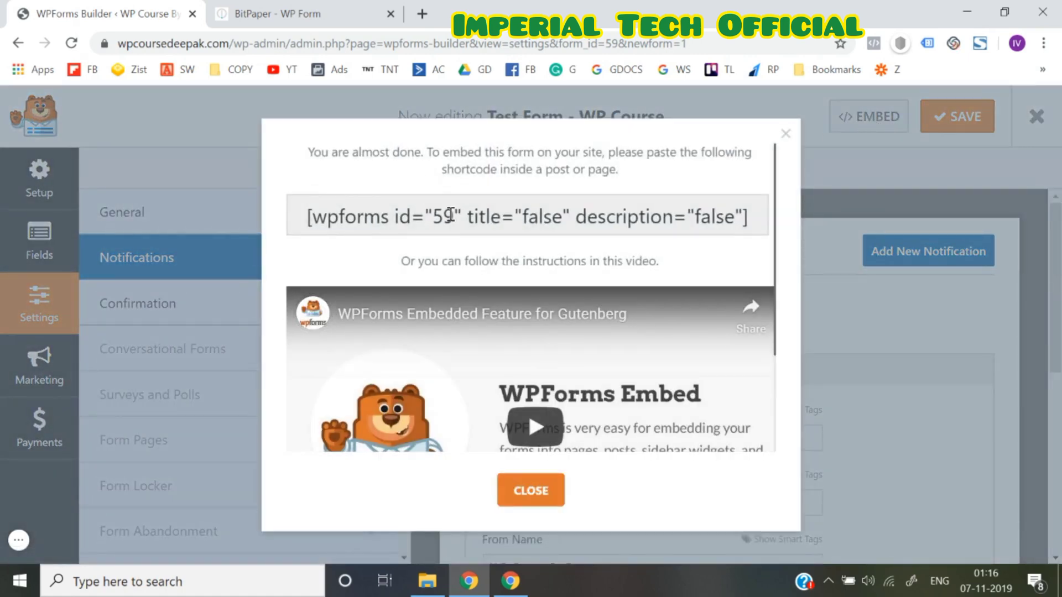
pyautogui.tripleClick(451, 215)
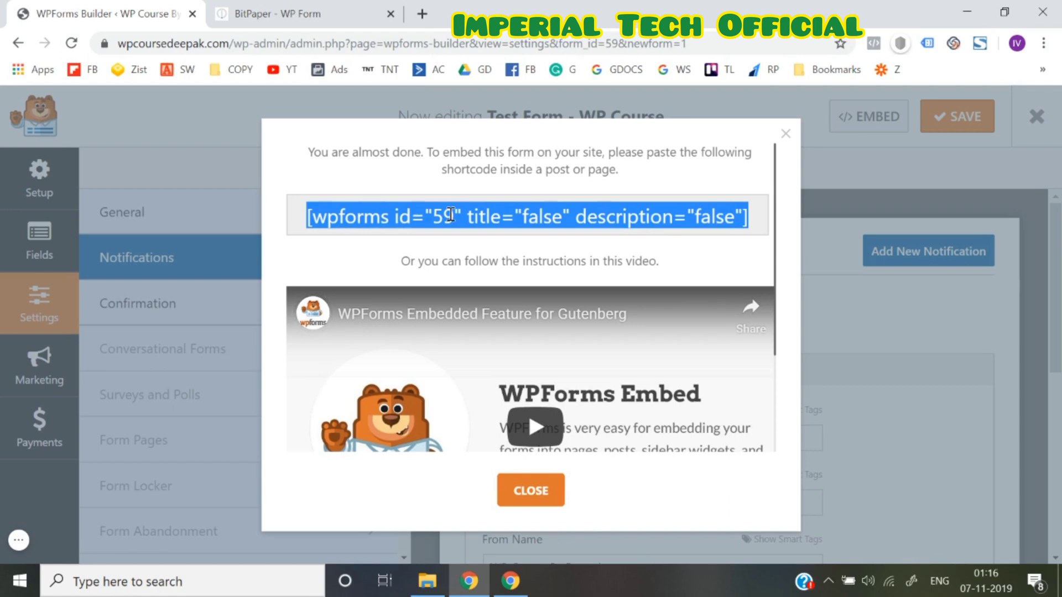
pyautogui.click(531, 491)
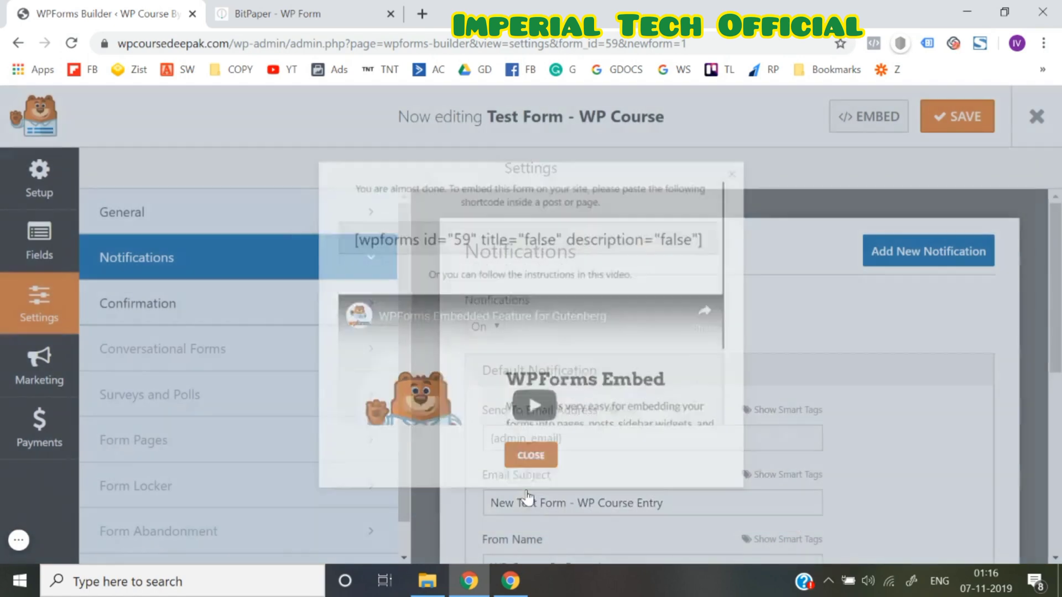
pyautogui.click(1038, 124)
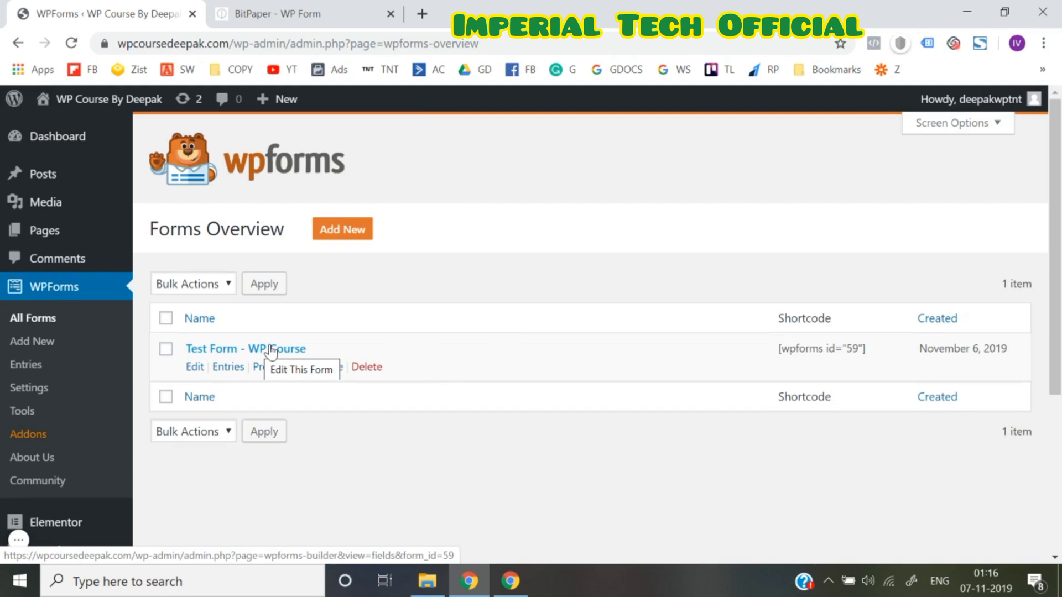
# Open the live site in a new browser tab from the site-name menu
pyautogui.moveTo(110, 108)
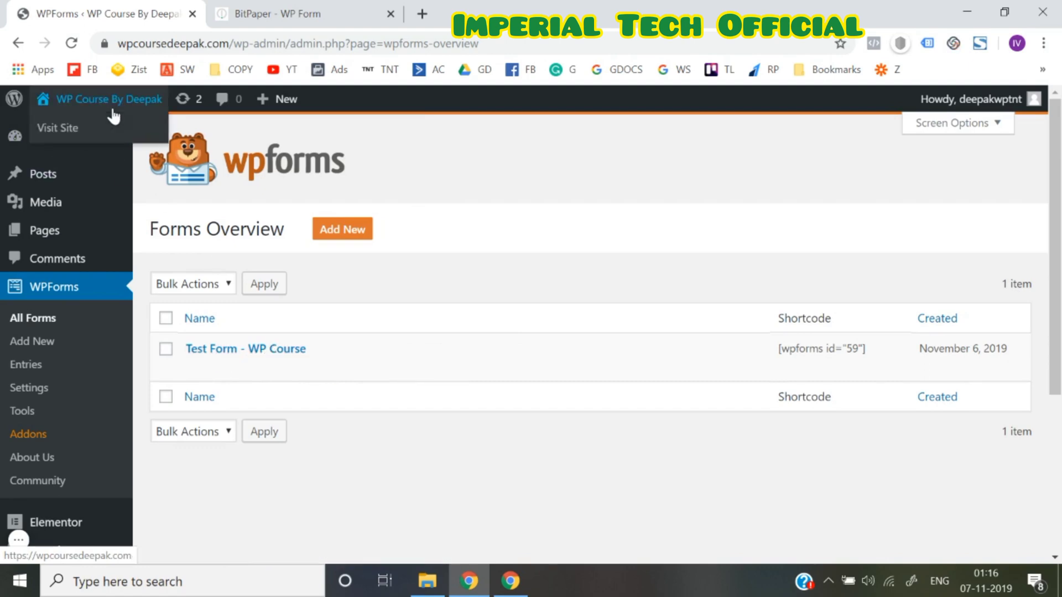
pyautogui.rightClick(62, 140)
pyautogui.click(127, 149)
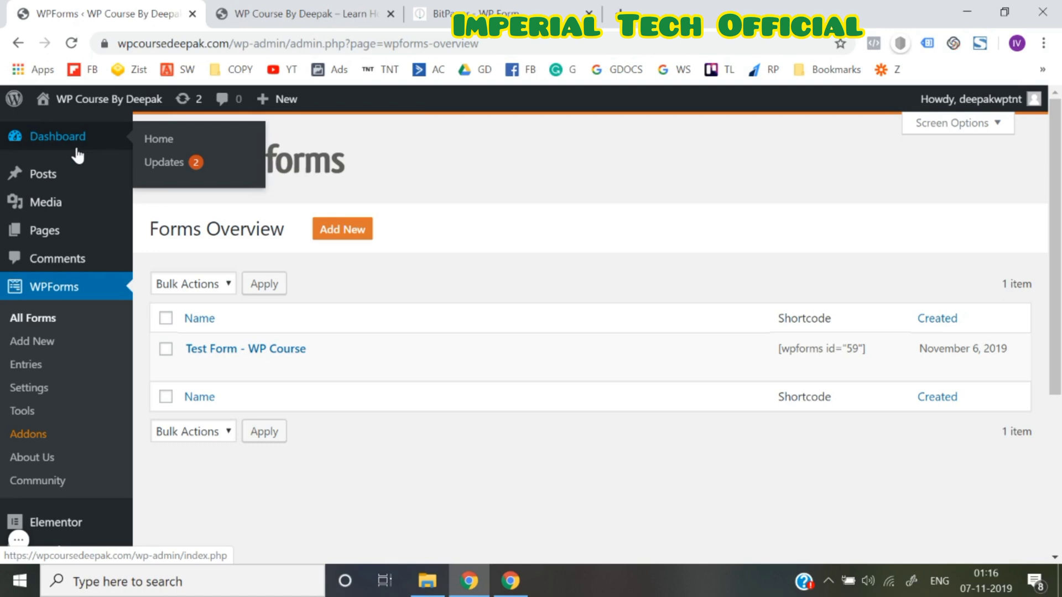
# Open the Dashboard in a new tab, close the old site tab, and visit the site
pyautogui.rightClick(148, 144)
pyautogui.click(169, 160)
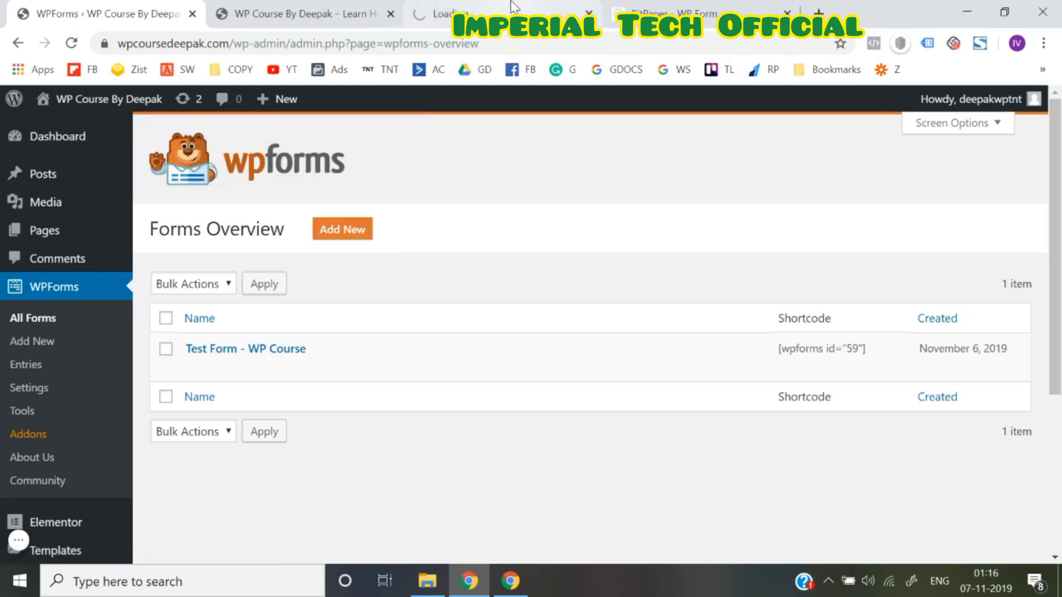
pyautogui.click(510, 3)
pyautogui.click(394, 16)
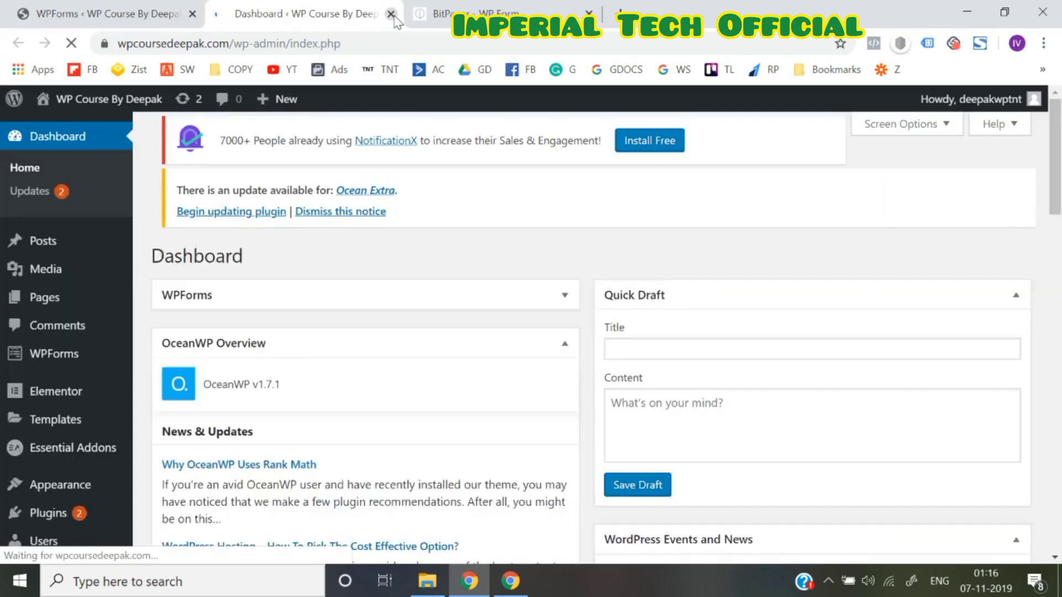
pyautogui.moveTo(77, 106)
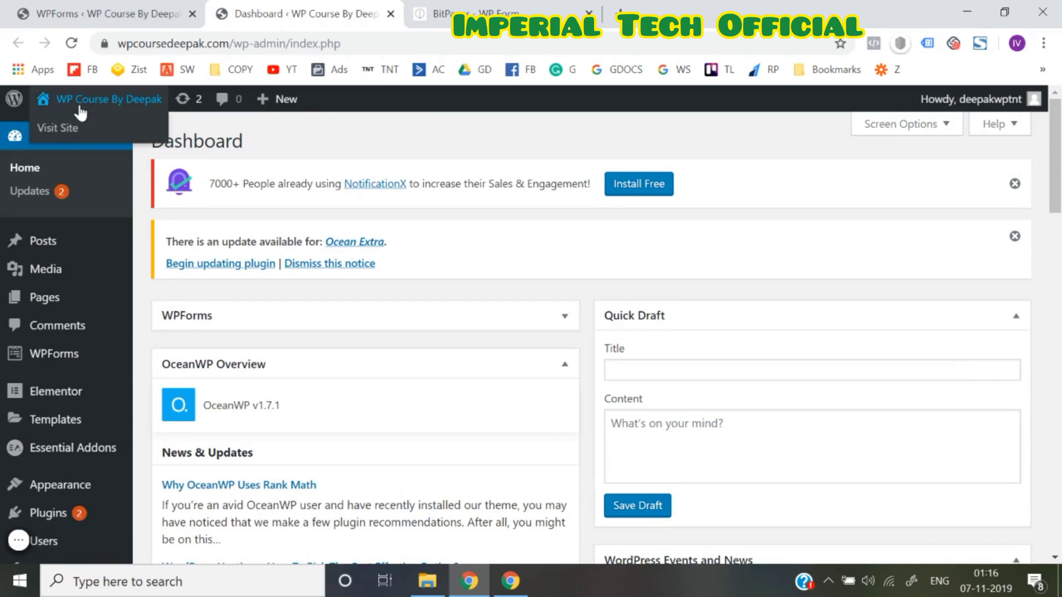
pyautogui.click(69, 133)
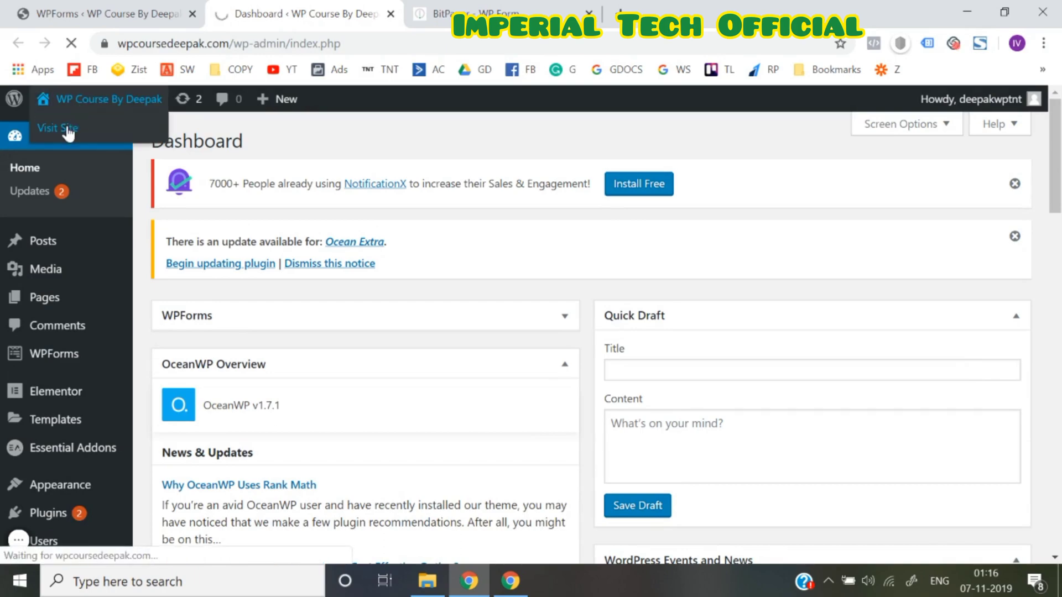
# Scroll the live home page down to its footer, then open it in Elementor
pyautogui.scroll(-8, 413, 489)
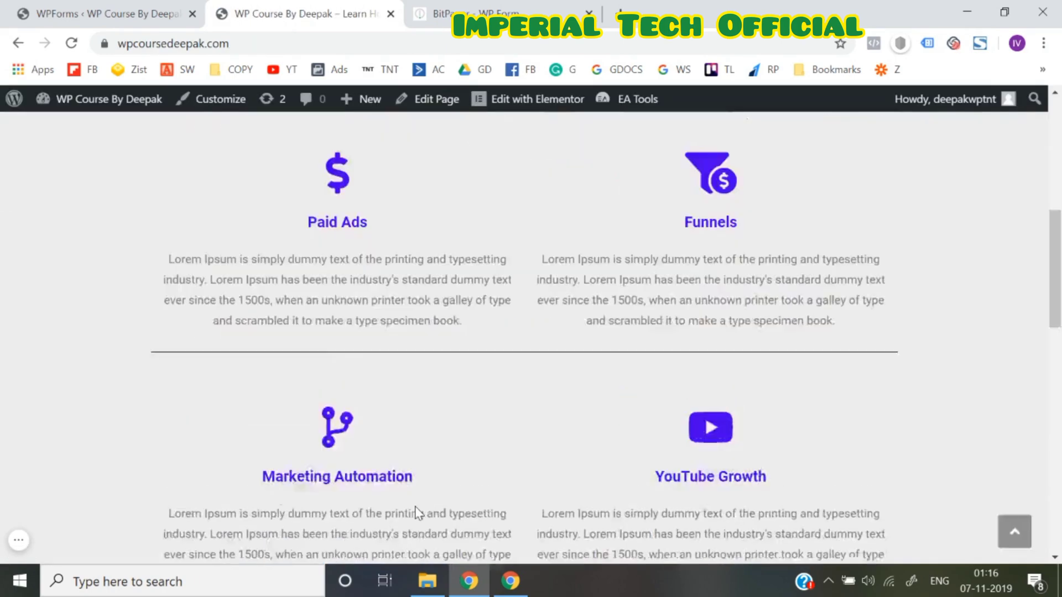
pyautogui.scroll(-10, 418, 513)
pyautogui.scroll(8, 416, 511)
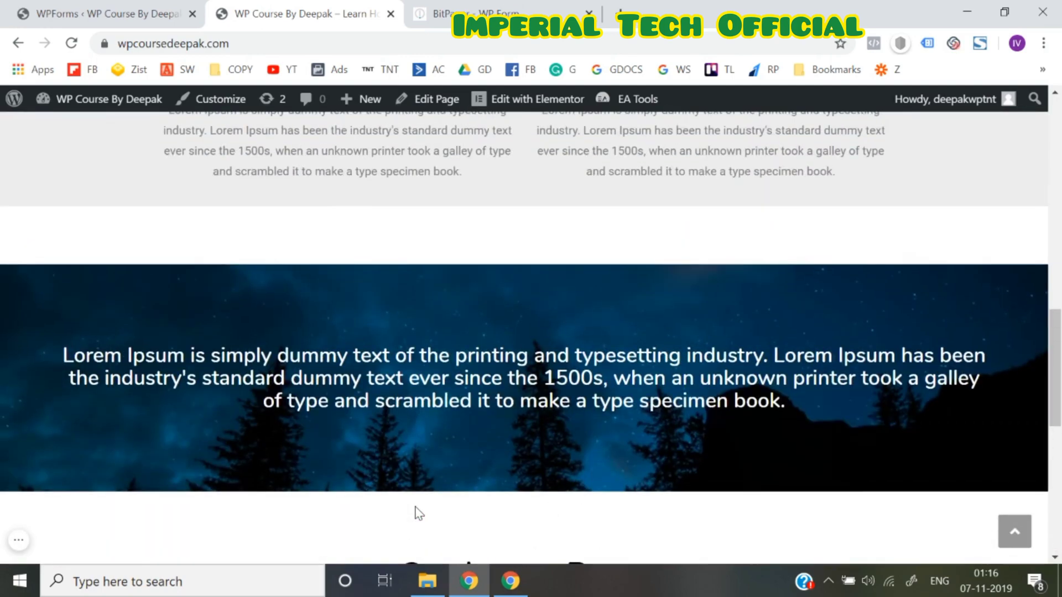
pyautogui.scroll(12, 419, 513)
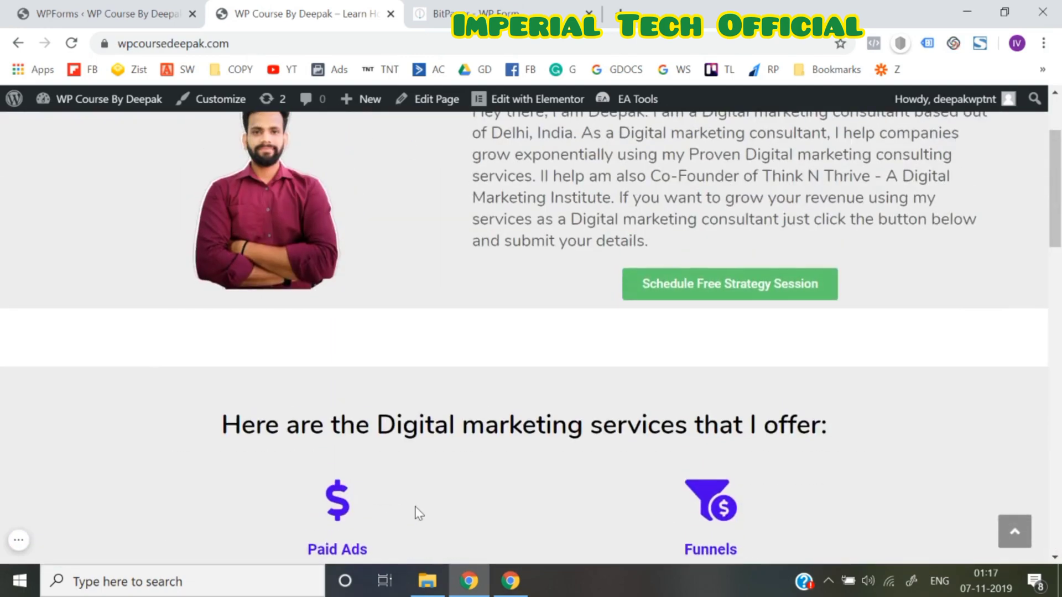
pyautogui.scroll(-8, 418, 511)
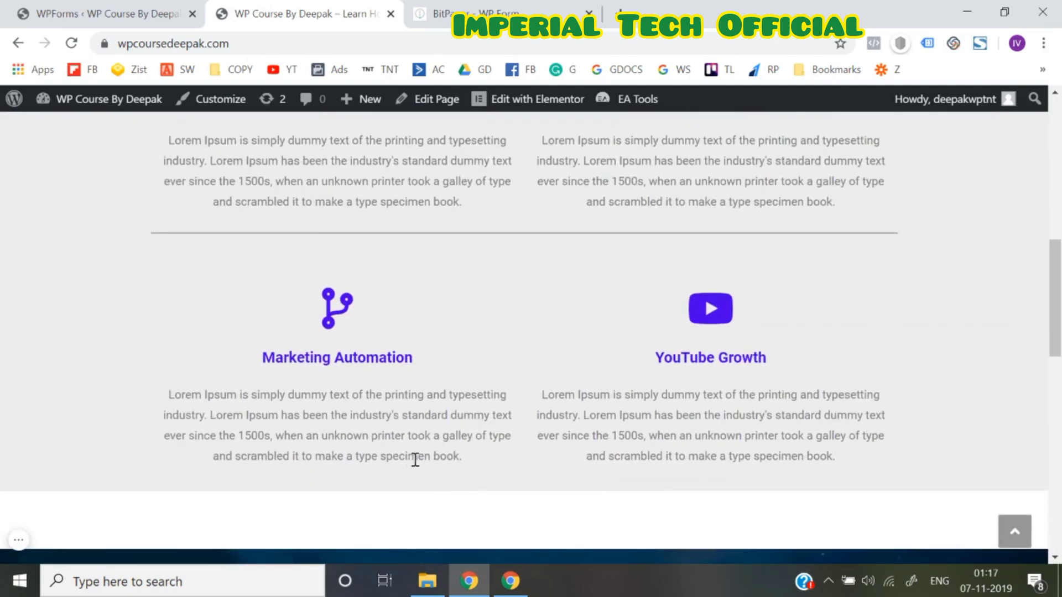
pyautogui.scroll(-10, 425, 506)
pyautogui.scroll(-5, 425, 506)
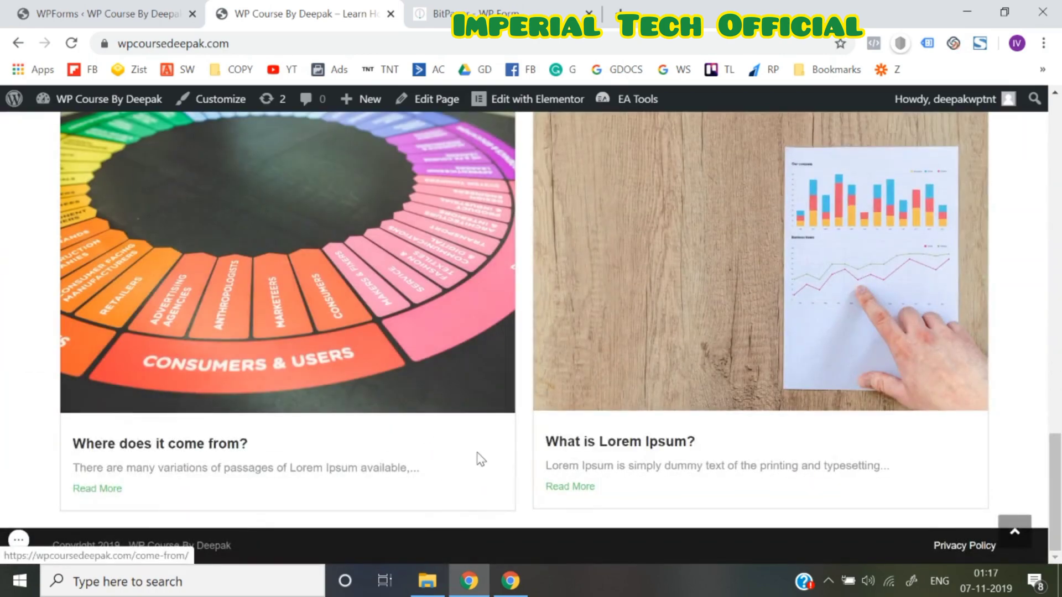
pyautogui.click(560, 105)
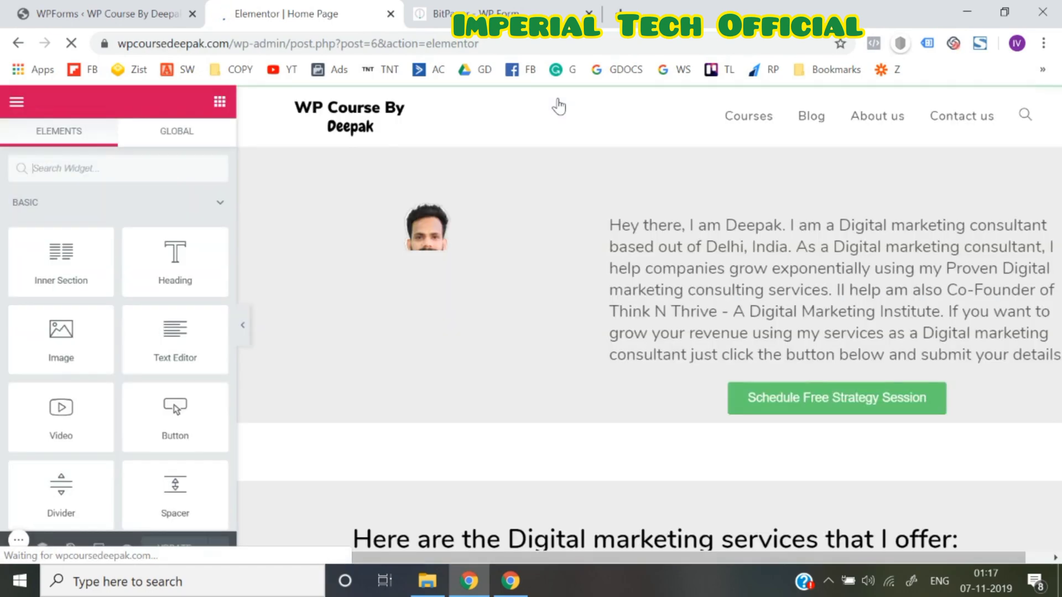
# Add a new one-column section below the latest posts on the home page
pyautogui.scroll(-15, 609, 377)
pyautogui.scroll(-8, 609, 377)
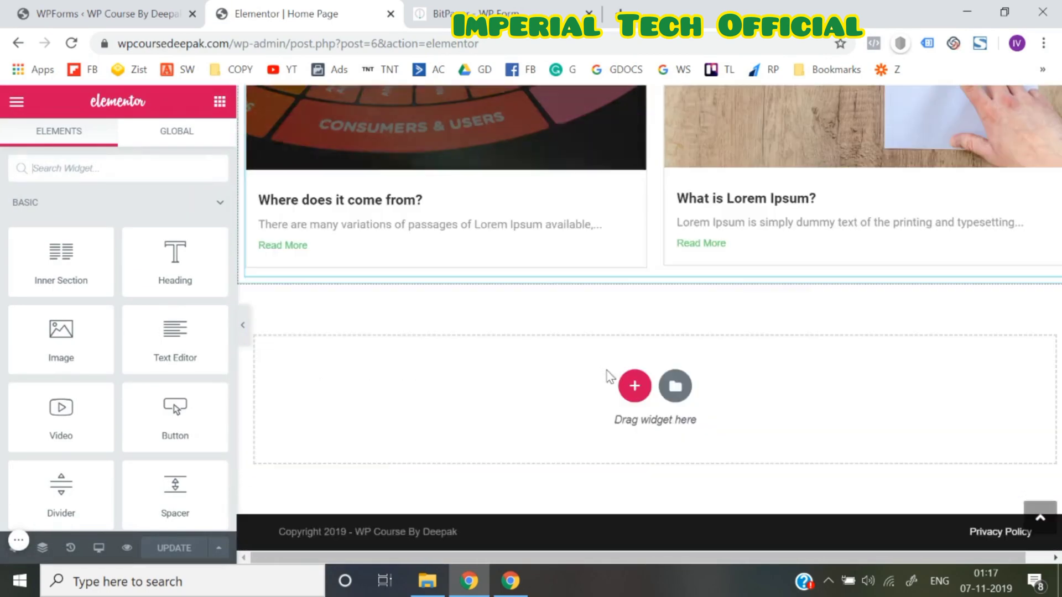
pyautogui.click(635, 387)
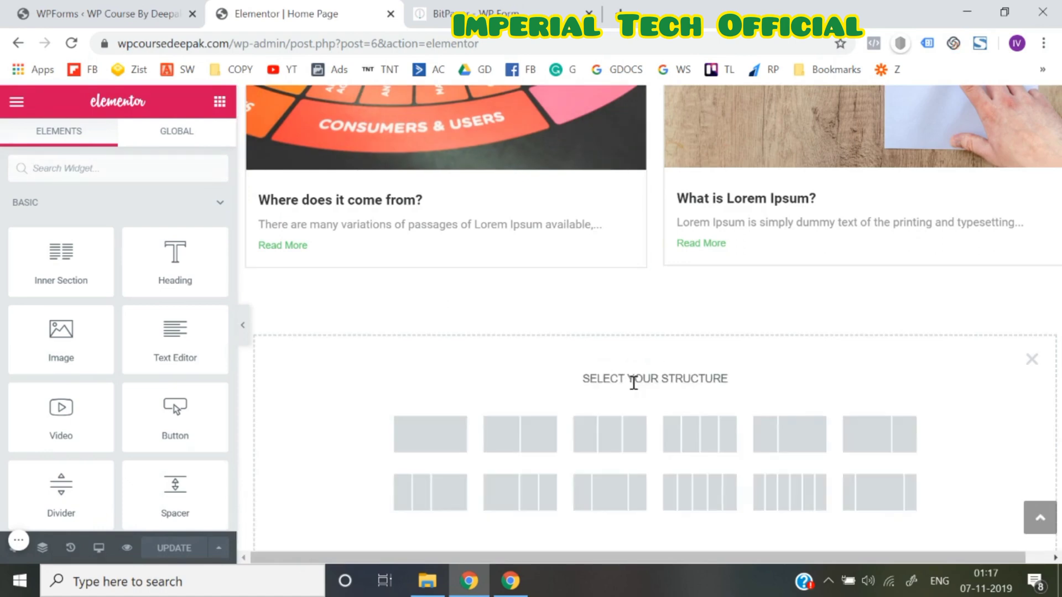
pyautogui.click(430, 435)
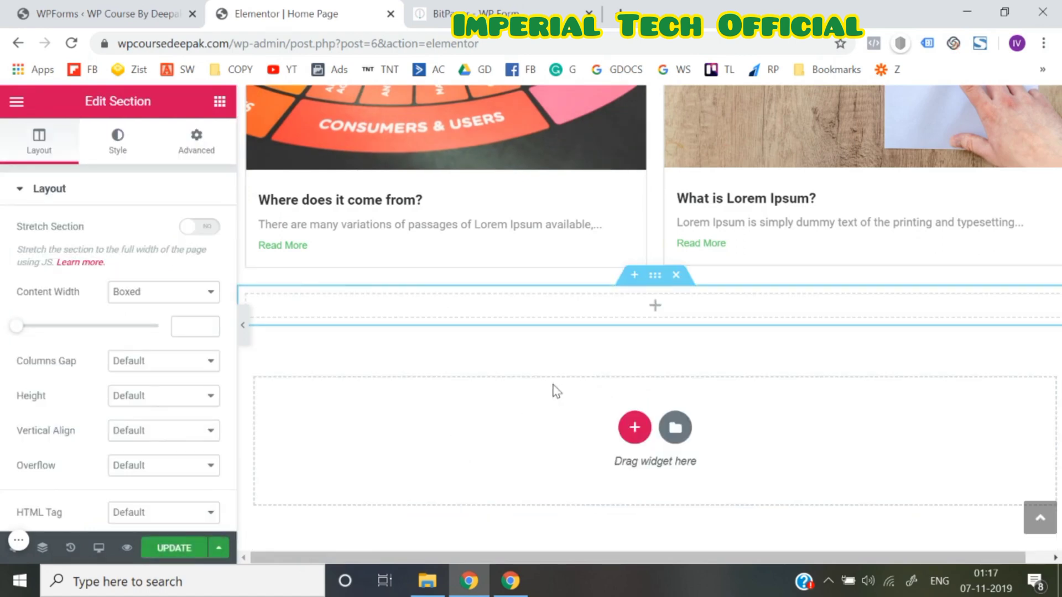
pyautogui.click(644, 312)
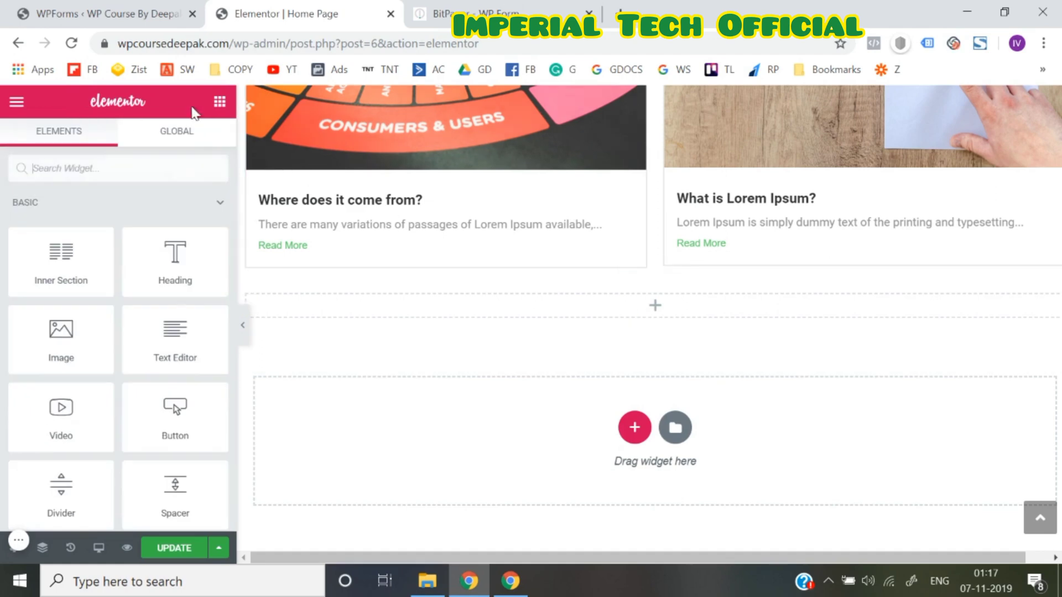
# Give the new section a classic background colour of light grey #f2f2f2
pyautogui.moveTo(645, 311)
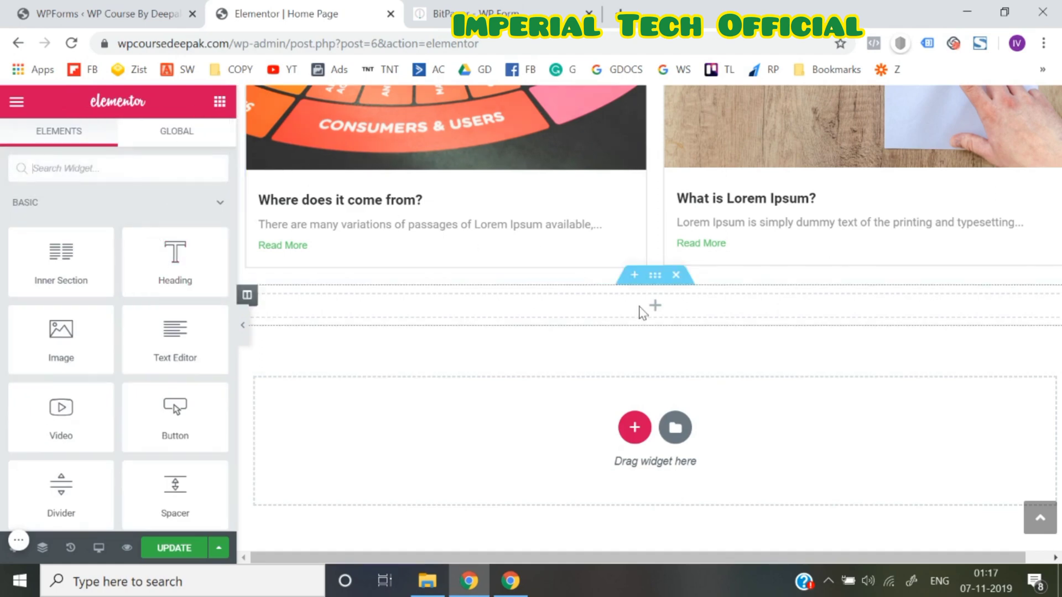
pyautogui.click(655, 279)
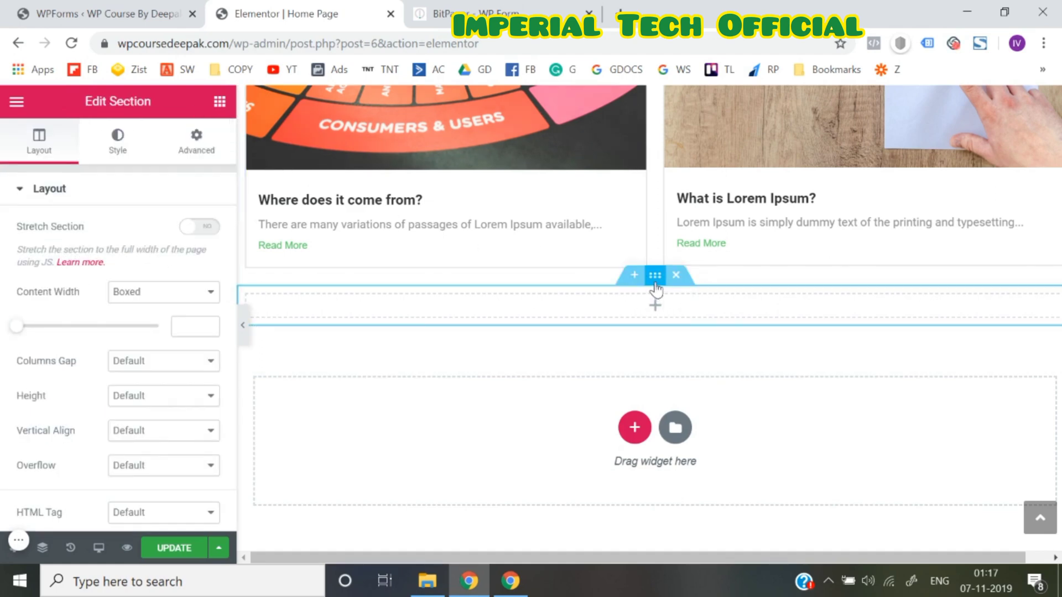
pyautogui.click(117, 138)
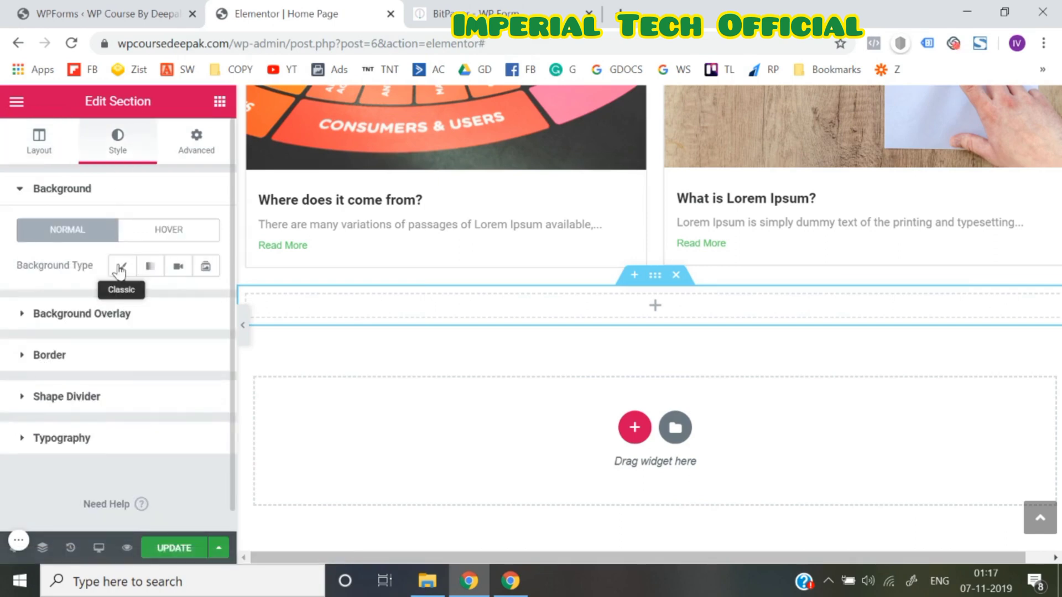
pyautogui.click(123, 271)
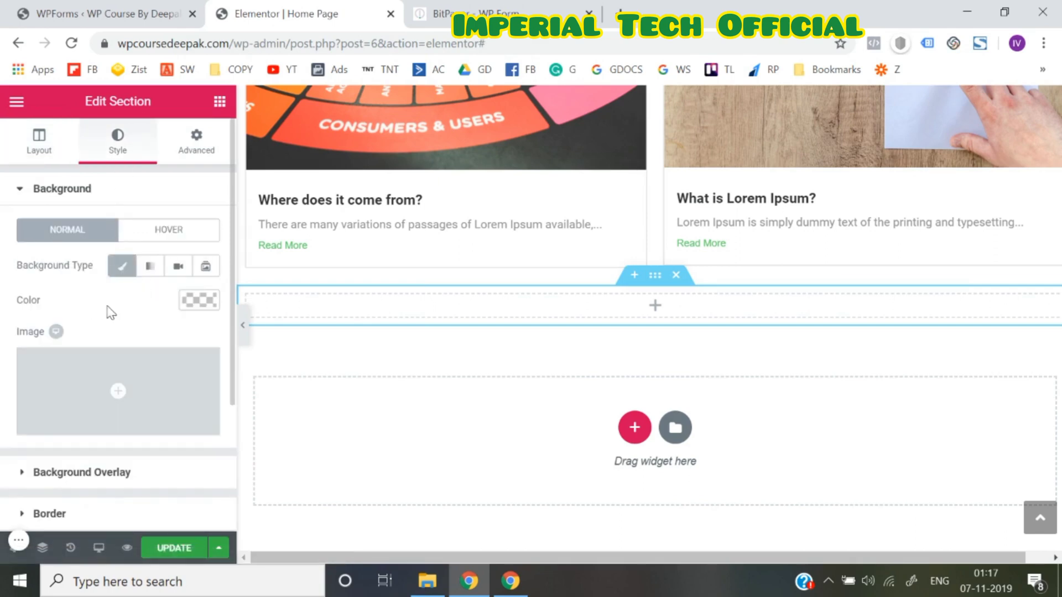
pyautogui.click(215, 301)
pyautogui.click(35, 332)
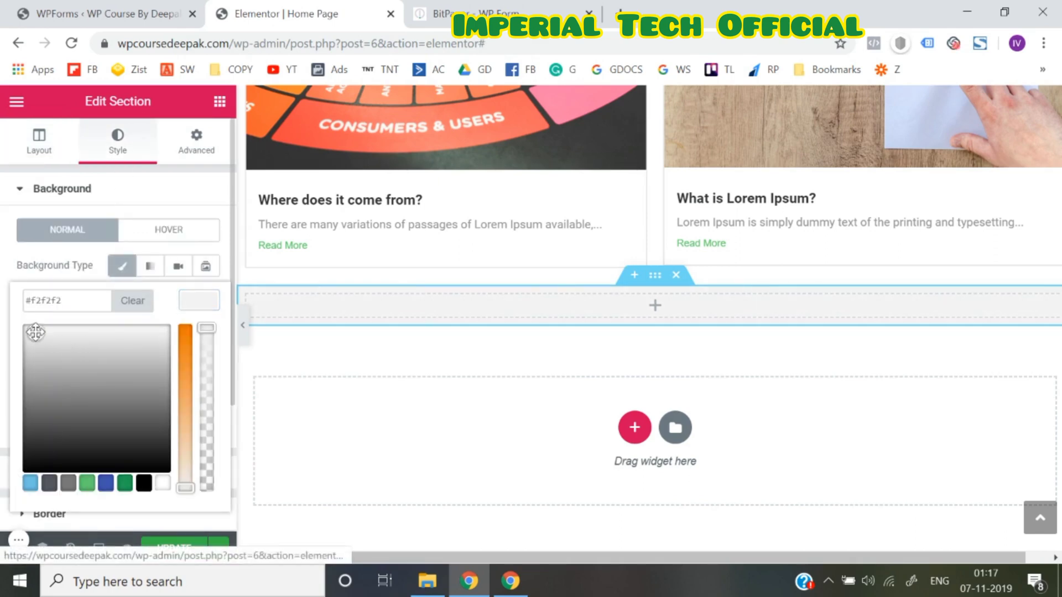
pyautogui.click(2, 310)
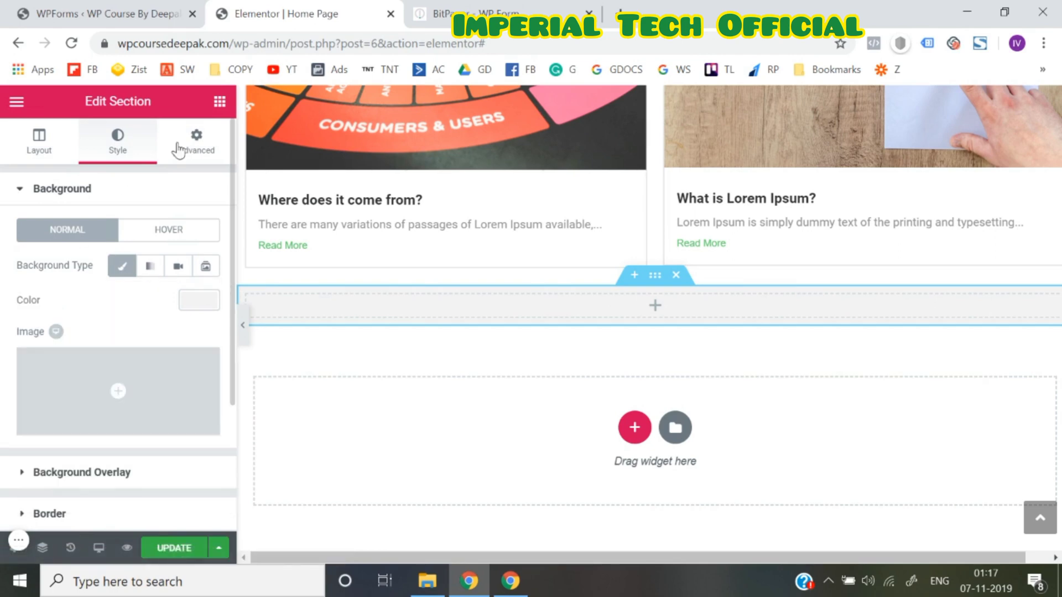
pyautogui.click(220, 101)
# Drop a Heading into the grey section titled 'Interested in growing your Revenue? Schedule your free strategy session by submitting the below form'
pyautogui.moveTo(183, 252); pyautogui.dragTo(660, 317)
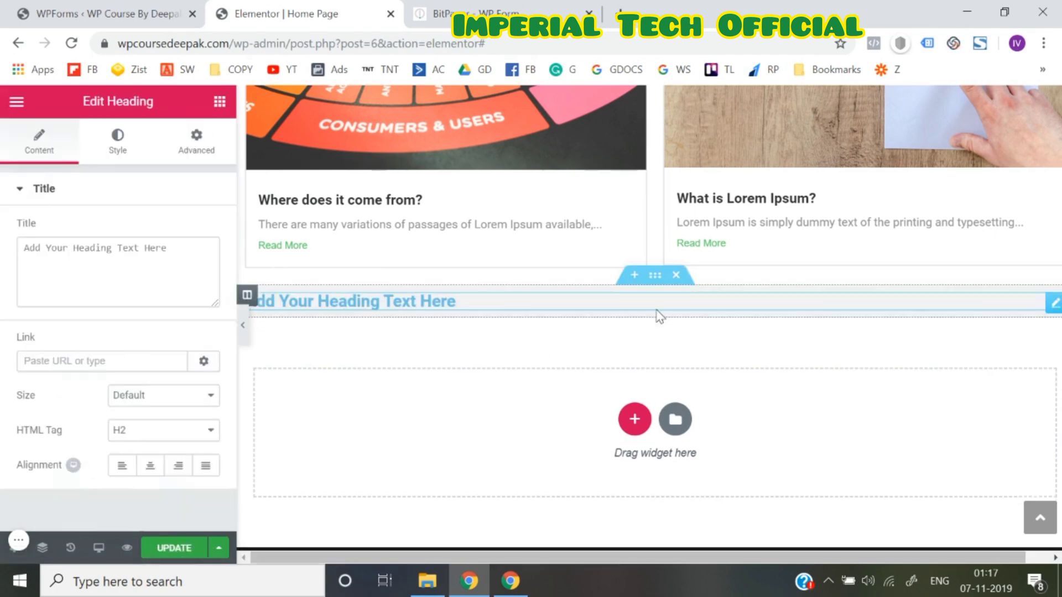
pyautogui.click(131, 260)
pyautogui.hotkey('ctrl', 'a')
pyautogui.write('S')
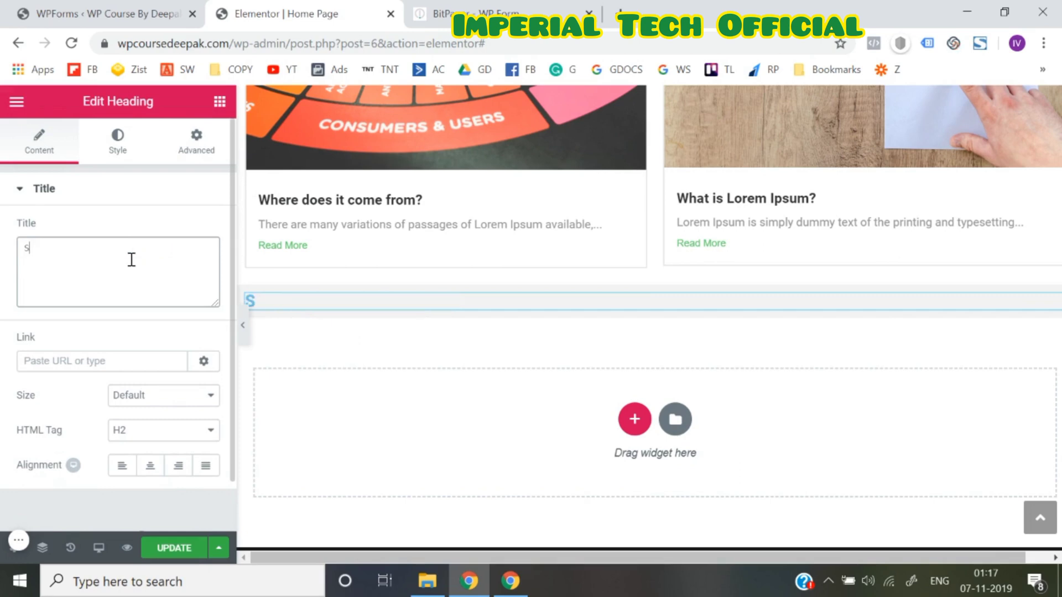
pyautogui.write('chedule Your ')
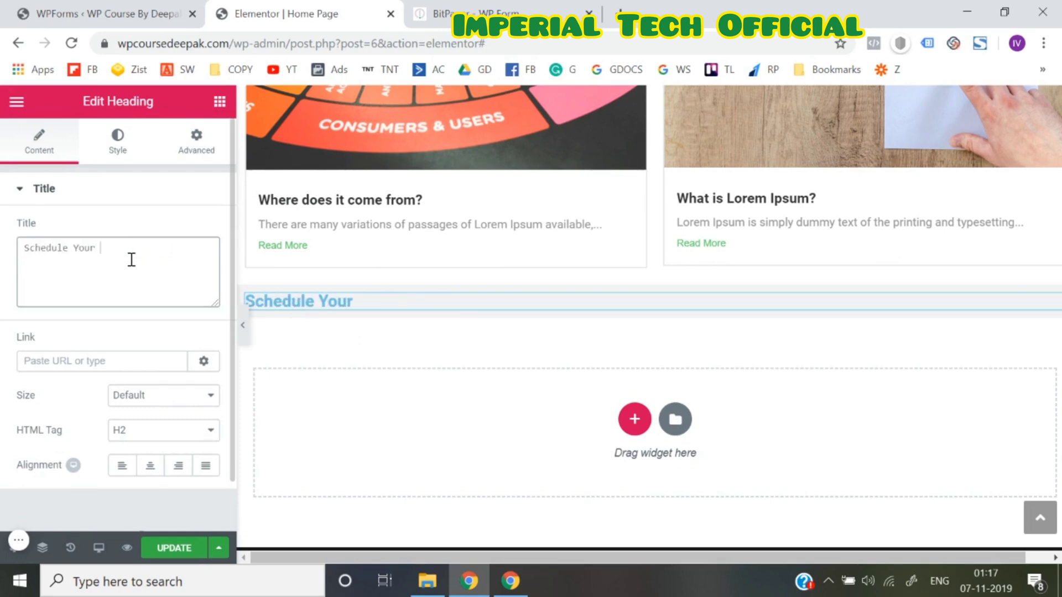
pyautogui.write('Free')
pyautogui.hotkey('ctrl', 'a')
pyautogui.press('BackSpace')
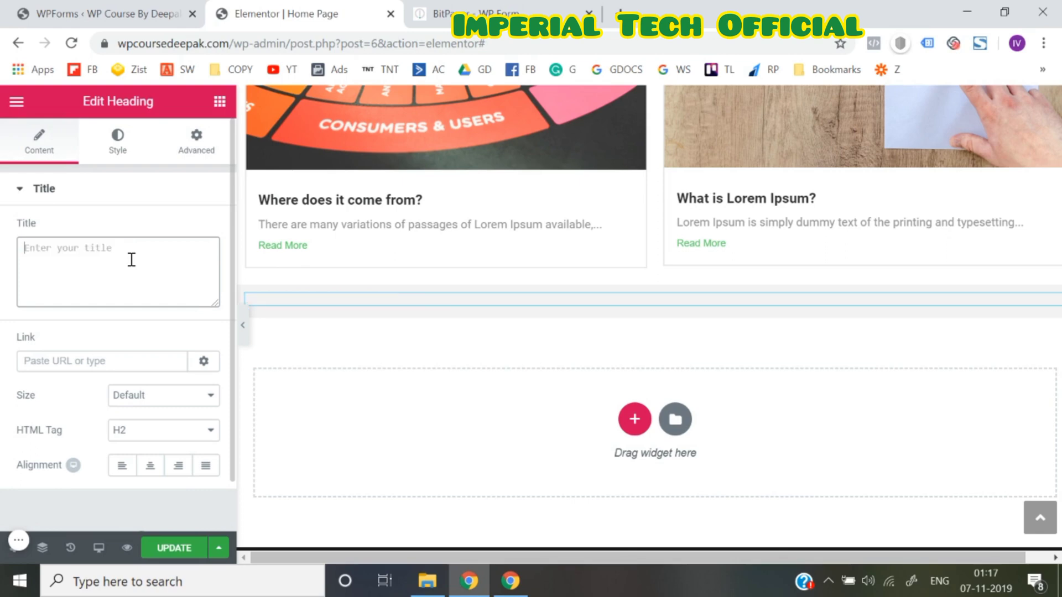
pyautogui.write('Intere')
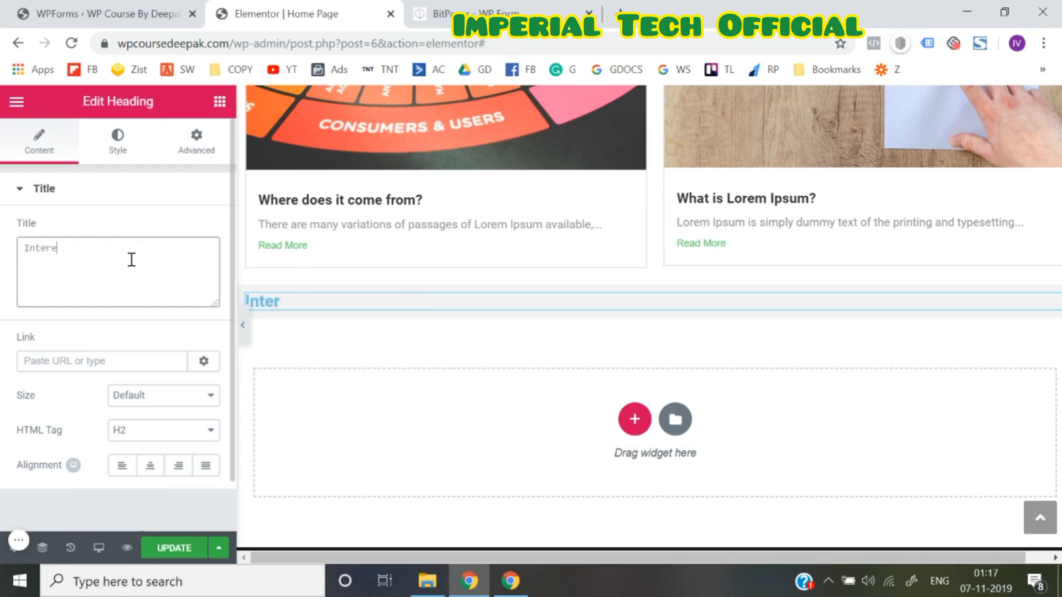
pyautogui.write('sted in growi')
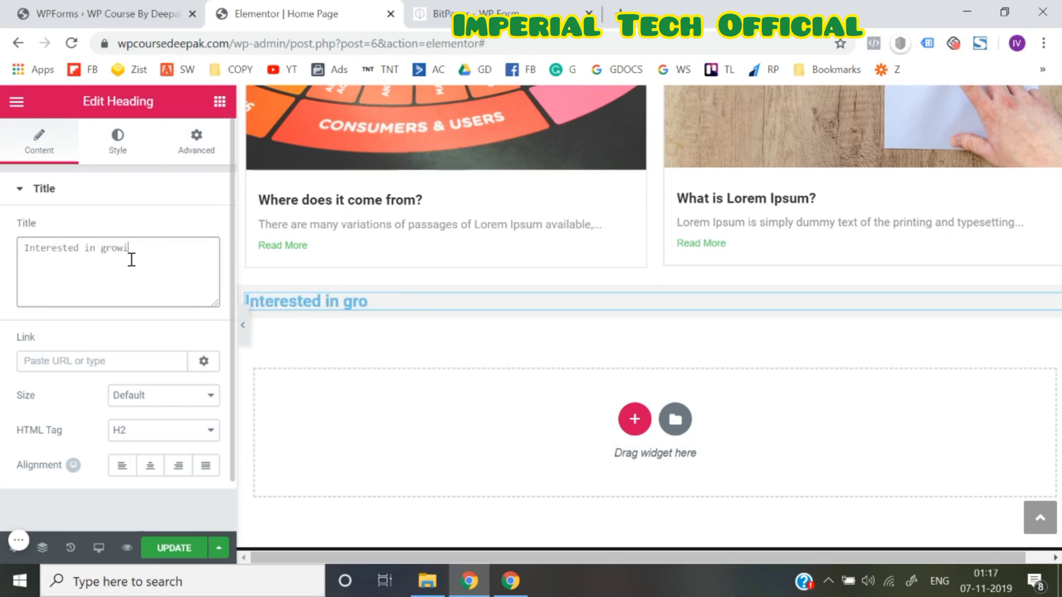
pyautogui.write('ng your Revenue?')
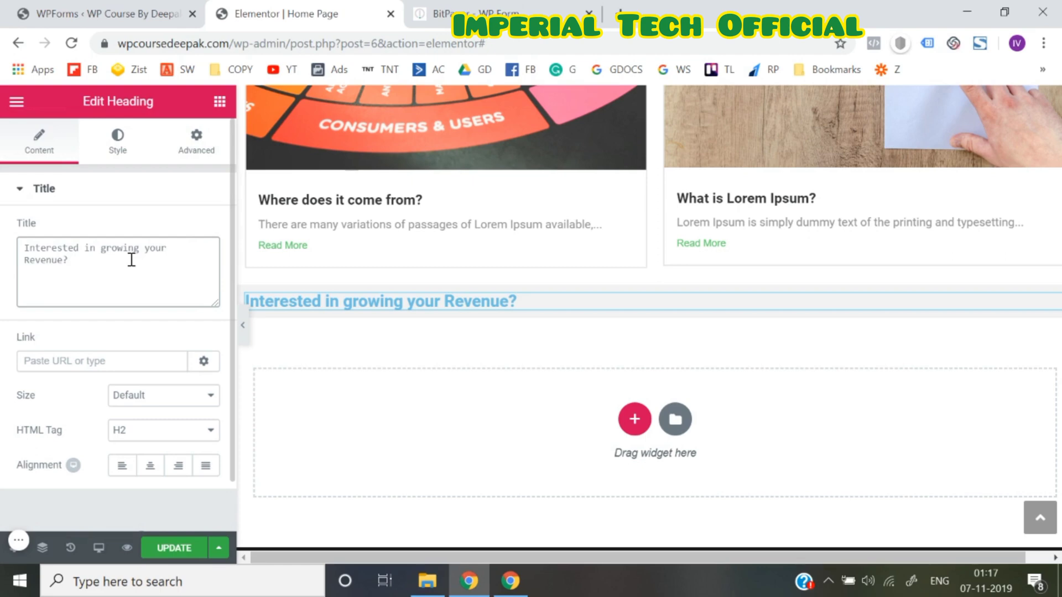
pyautogui.write(' Schedule your fr')
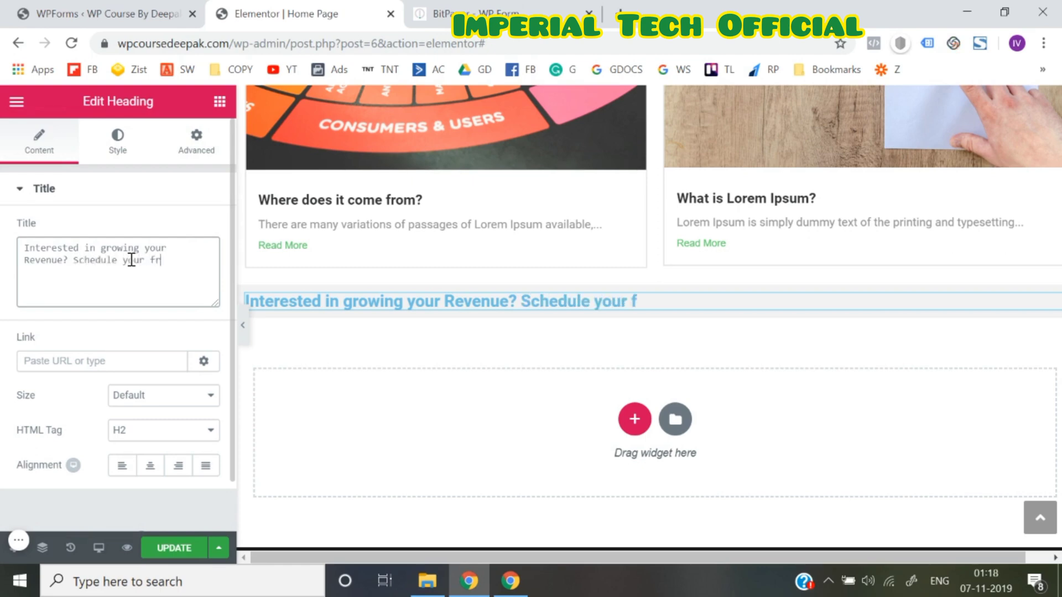
pyautogui.write('ee strat')
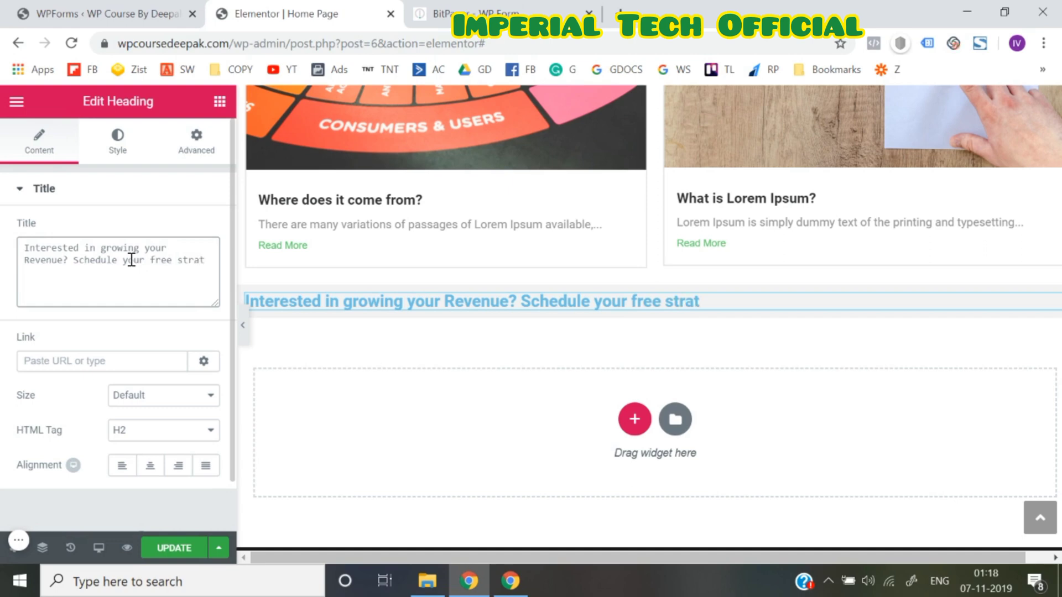
pyautogui.write('tegy')
pyautogui.press('BackSpace')
pyautogui.press('BackSpace')
pyautogui.write('egy sess')
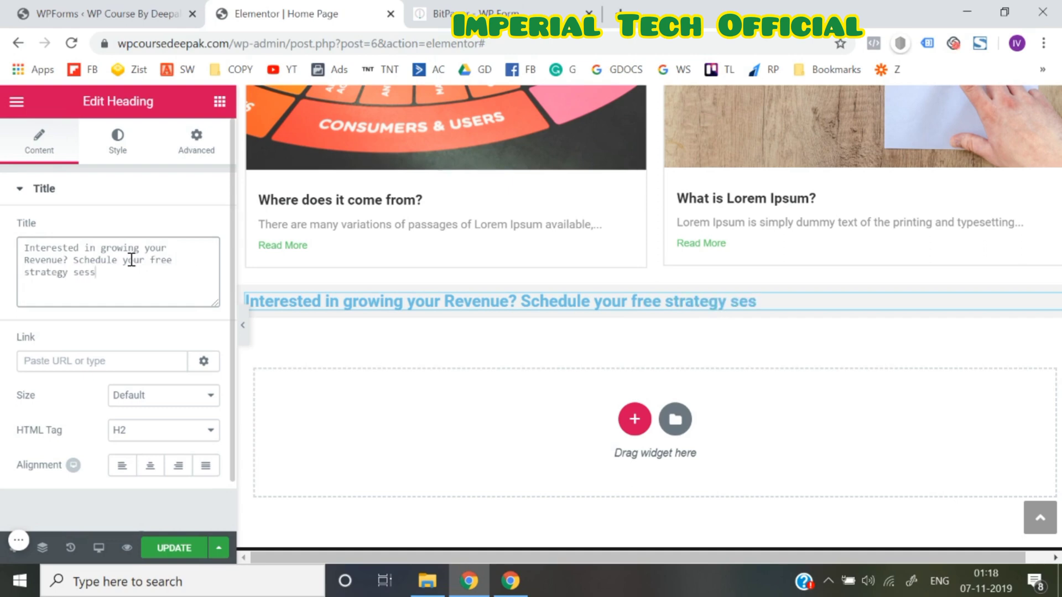
pyautogui.write('ionb y submitt')
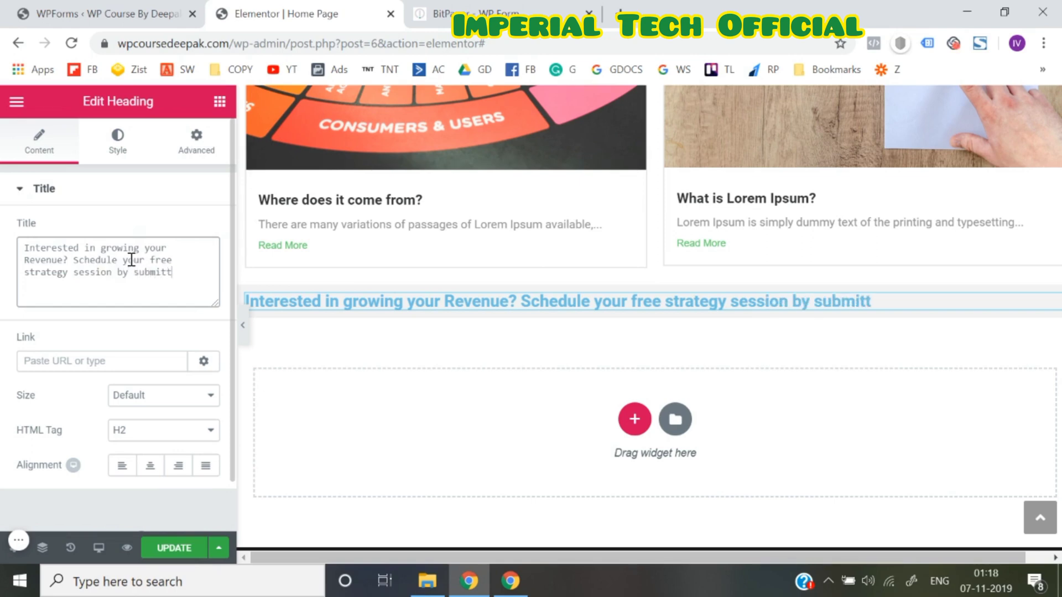
pyautogui.write('in th')
pyautogui.press('BackSpace')
pyautogui.write('he be')
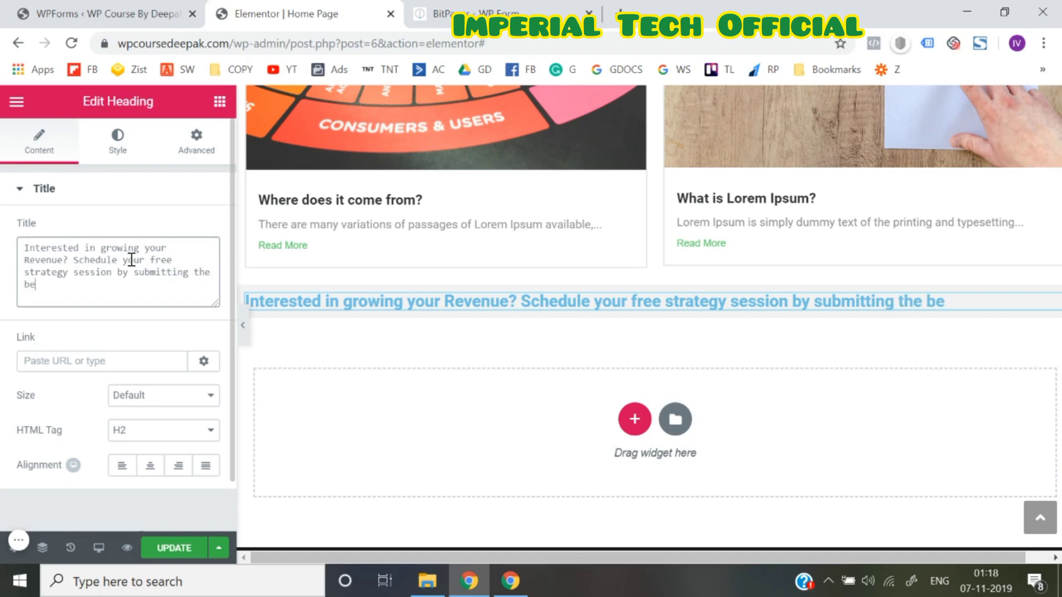
pyautogui.write('low form.')
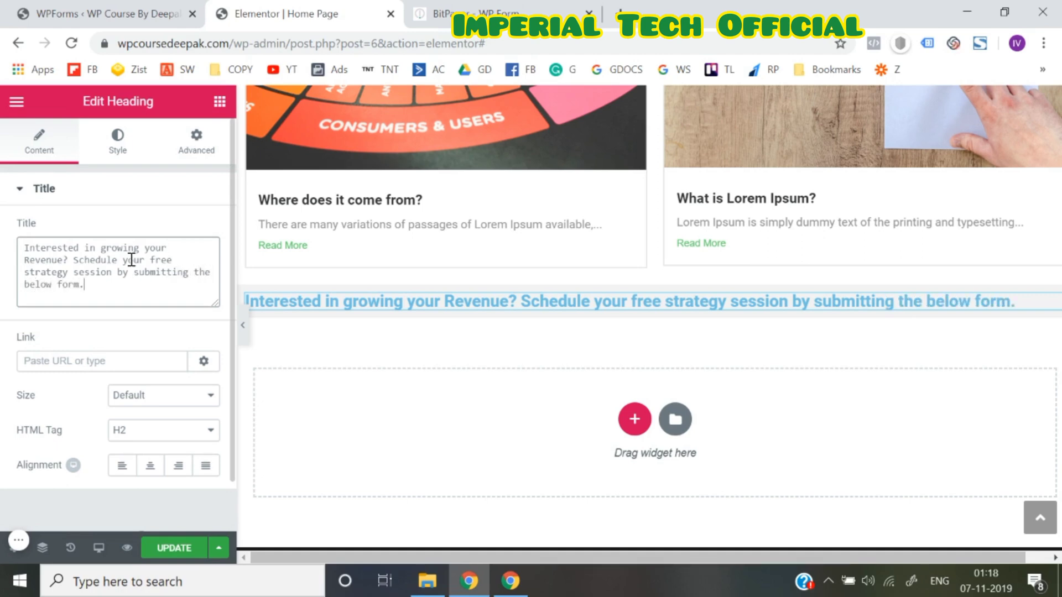
# Set the heading typography to Nunito at font size 27
pyautogui.click(119, 161)
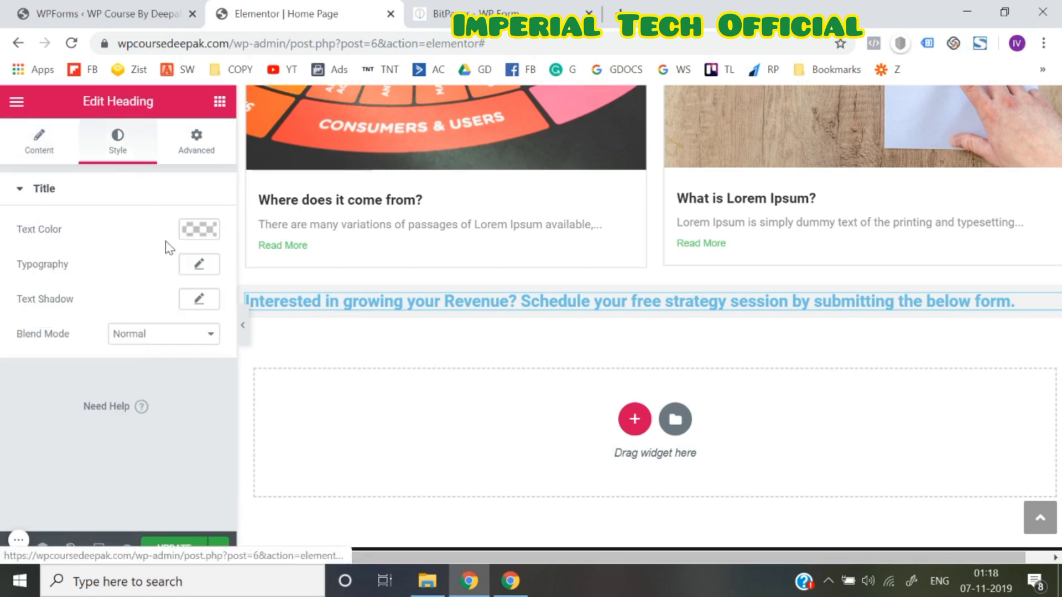
pyautogui.click(199, 265)
pyautogui.click(148, 311)
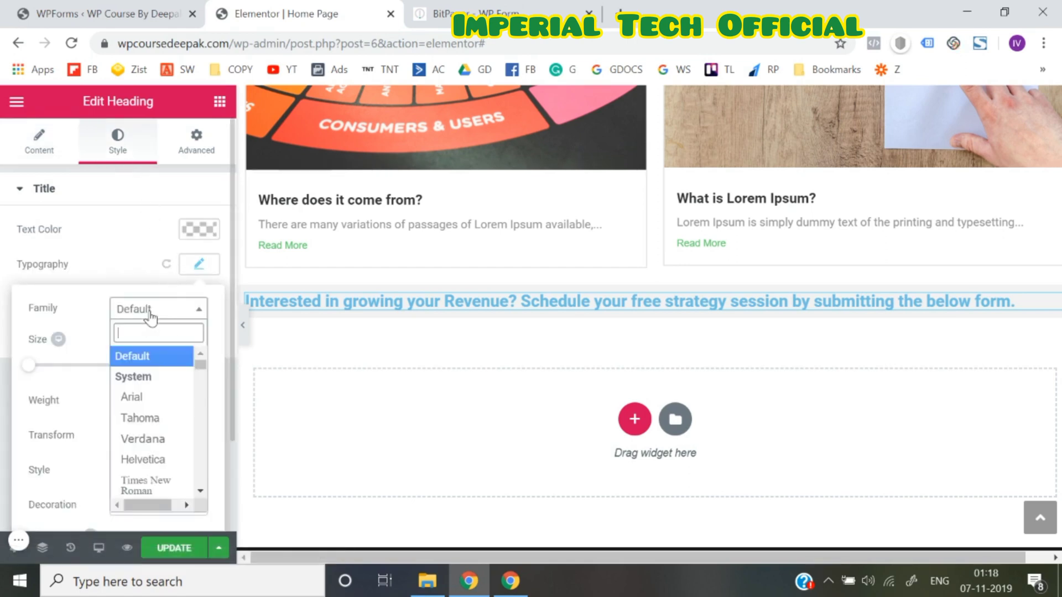
pyautogui.write('nuni')
pyautogui.press('Return')
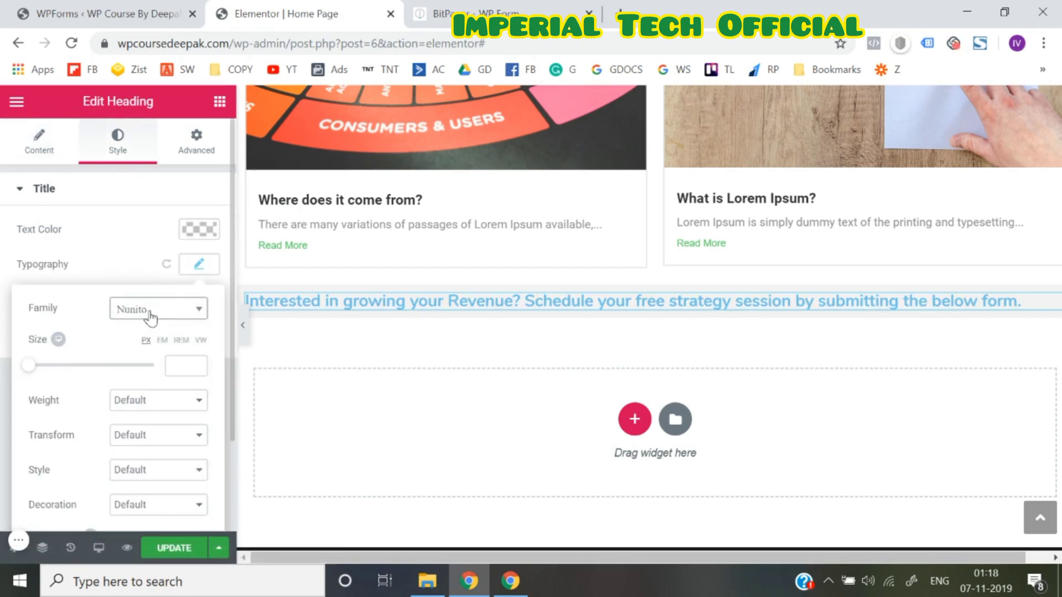
pyautogui.click(32, 368)
pyautogui.moveTo(46, 380)
pyautogui.mouseDown()
pyautogui.moveTo(67, 376)
pyautogui.moveTo(39, 369)
pyautogui.moveTo(46, 377)
pyautogui.mouseUp()
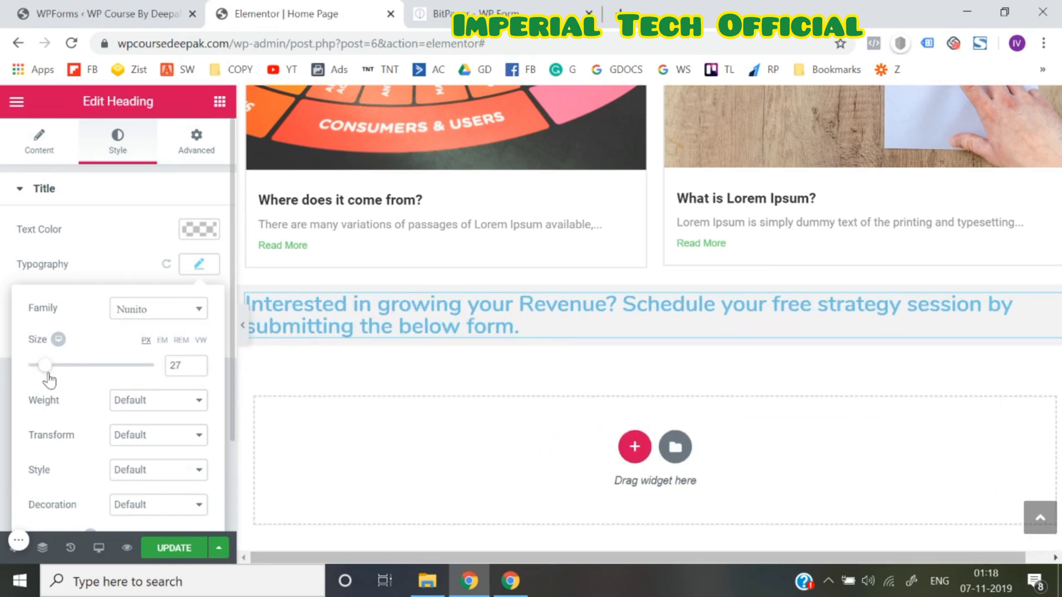
# Make the heading text black and centre-align it
pyautogui.click(194, 235)
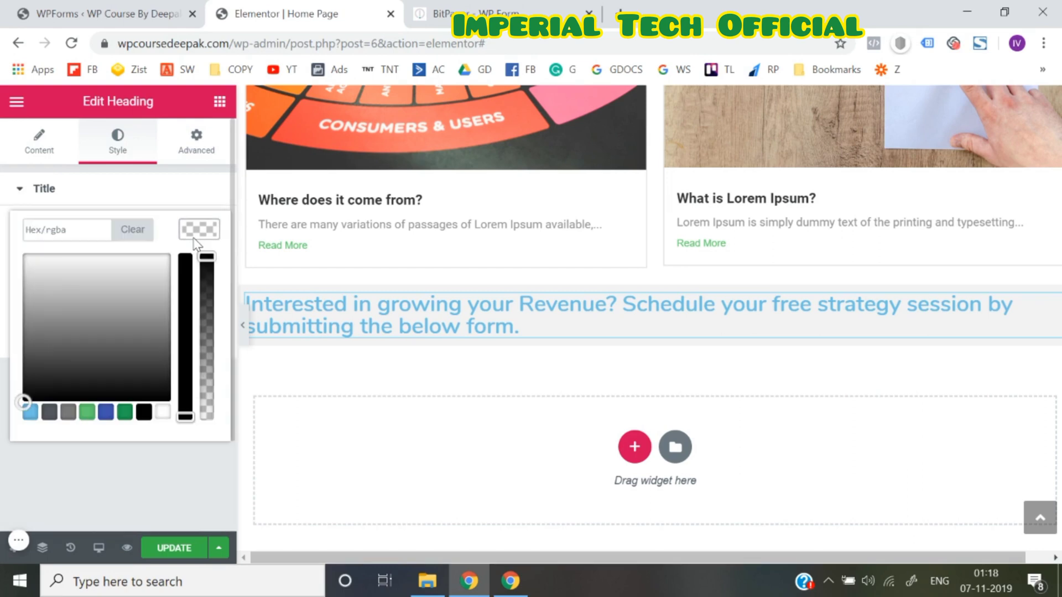
pyautogui.click(145, 413)
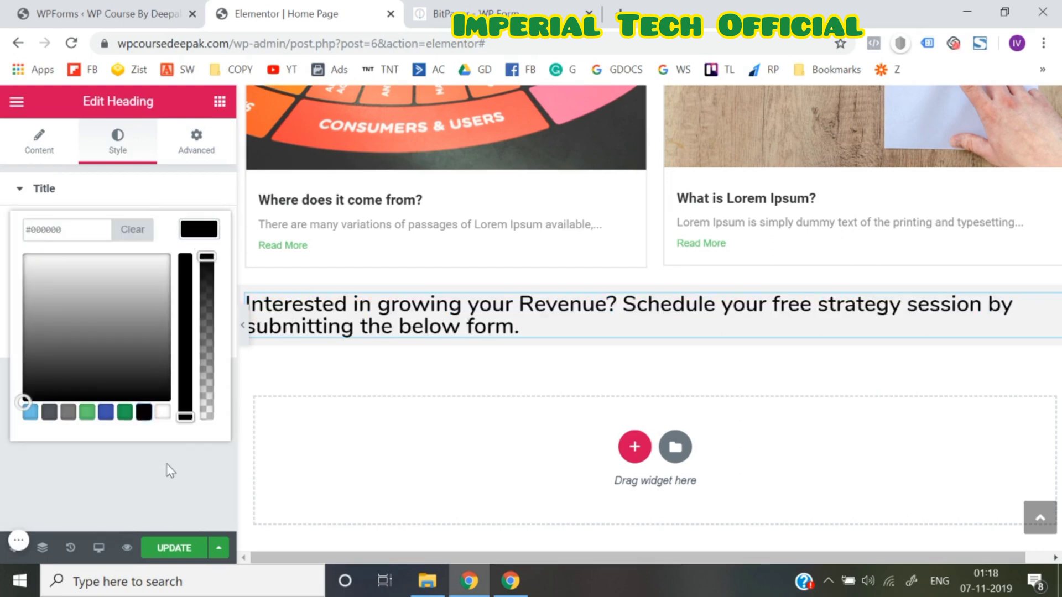
pyautogui.click(170, 471)
pyautogui.click(204, 270)
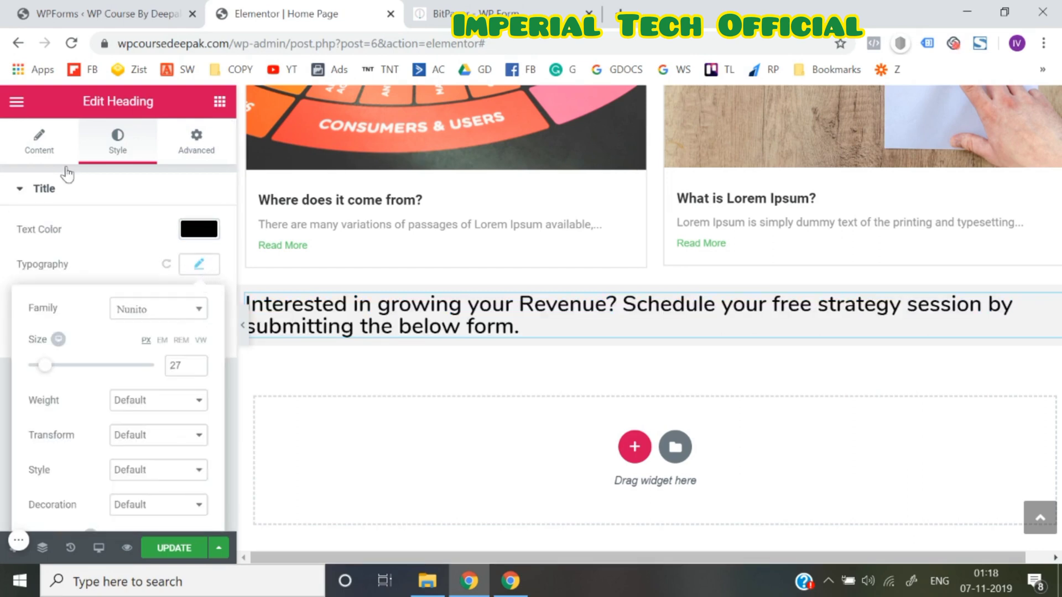
pyautogui.click(42, 145)
pyautogui.click(146, 467)
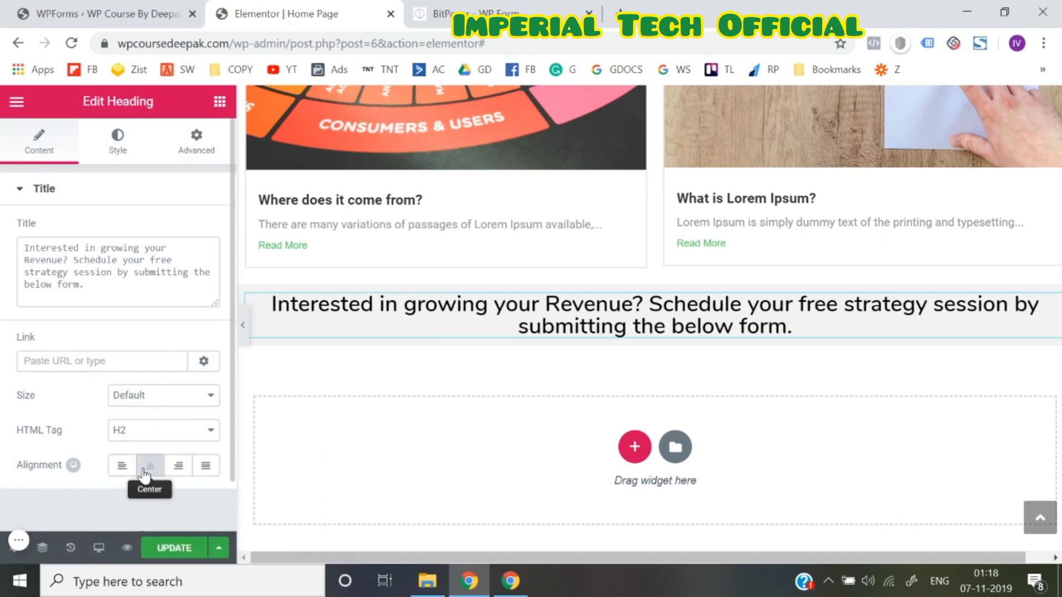
# Set the heading line height to 1.3, trying then removing a line break before 'session'
pyautogui.click(119, 146)
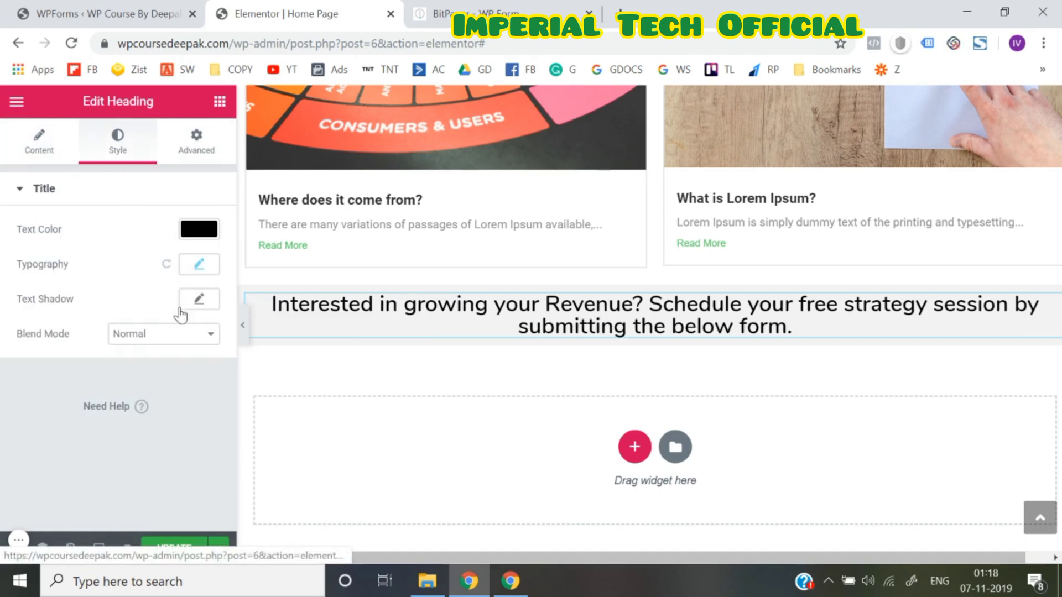
pyautogui.click(200, 265)
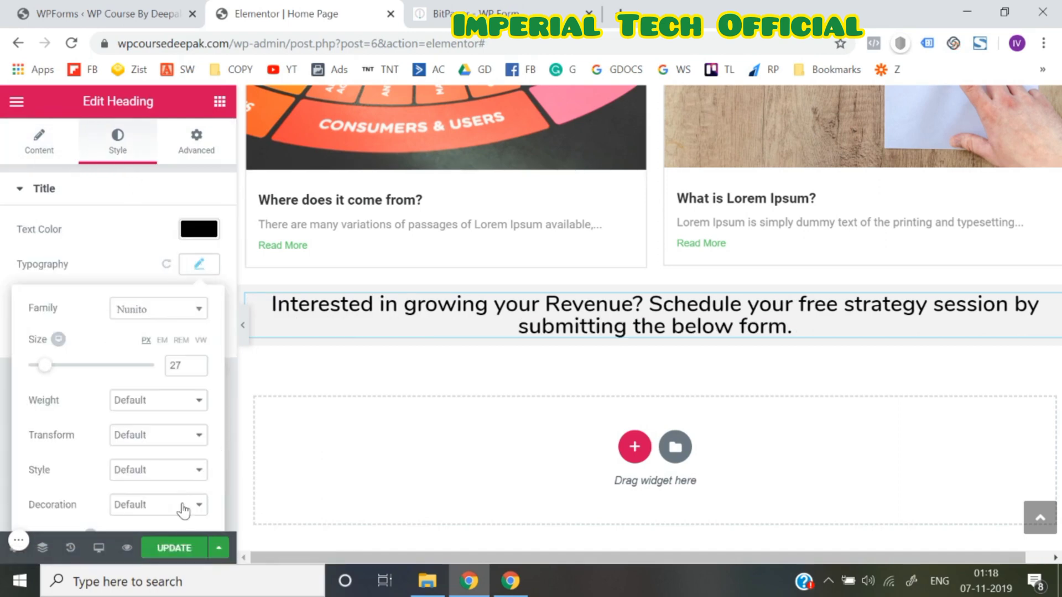
pyautogui.scroll(-3, 184, 510)
pyautogui.click(198, 445)
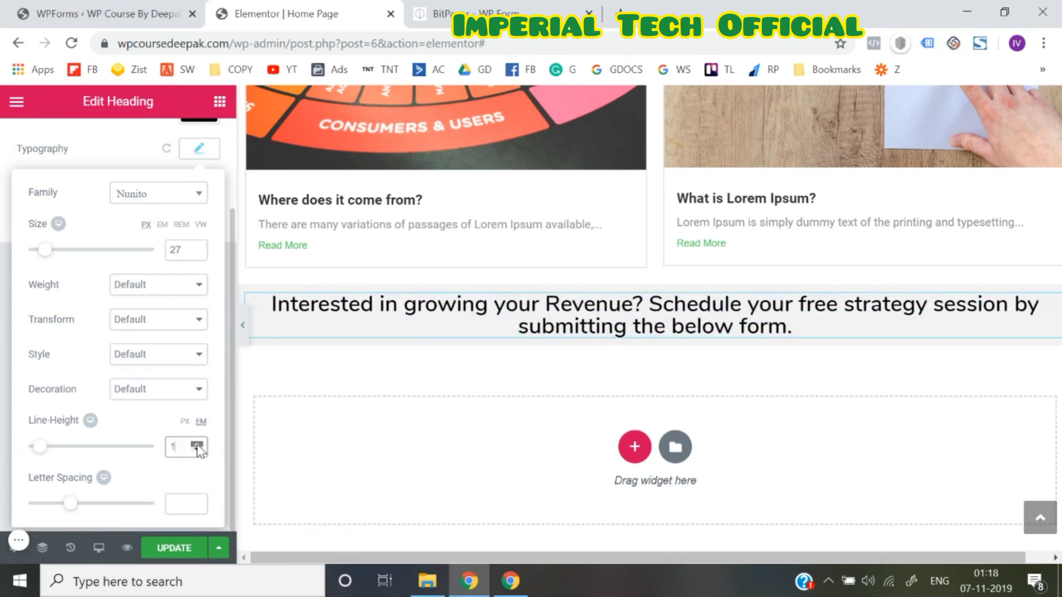
pyautogui.click(197, 444)
pyautogui.click(197, 445)
pyautogui.click(197, 445)
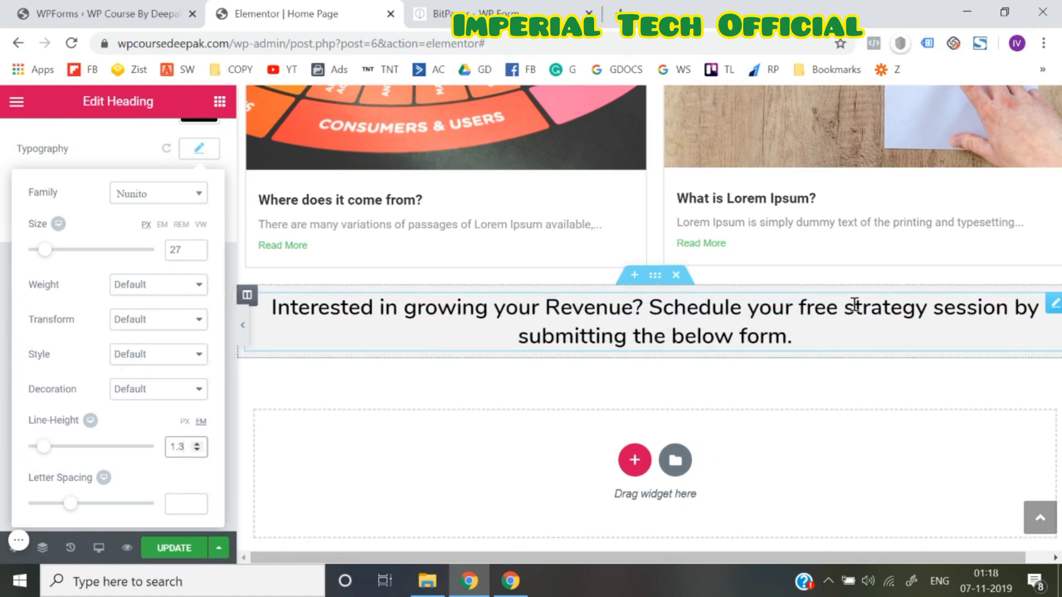
pyautogui.click(936, 312)
pyautogui.click(936, 312)
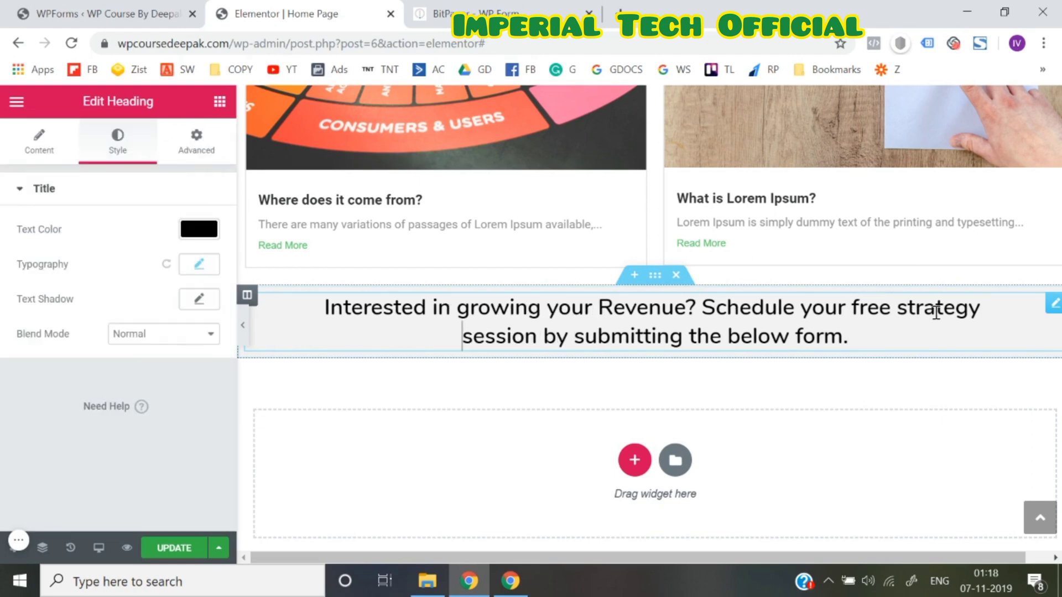
pyautogui.press('Return')
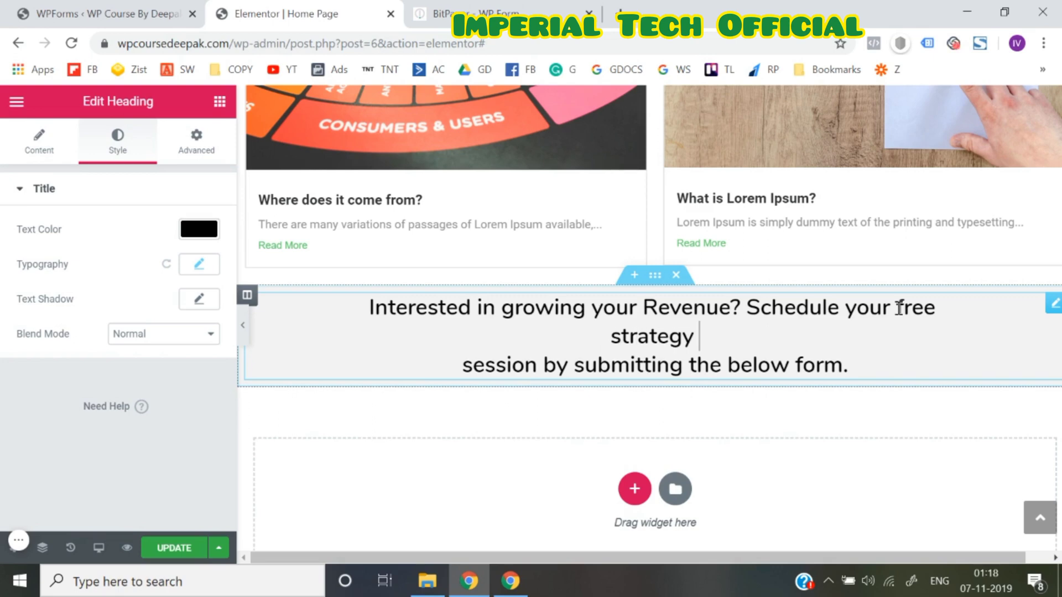
pyautogui.press('BackSpace')
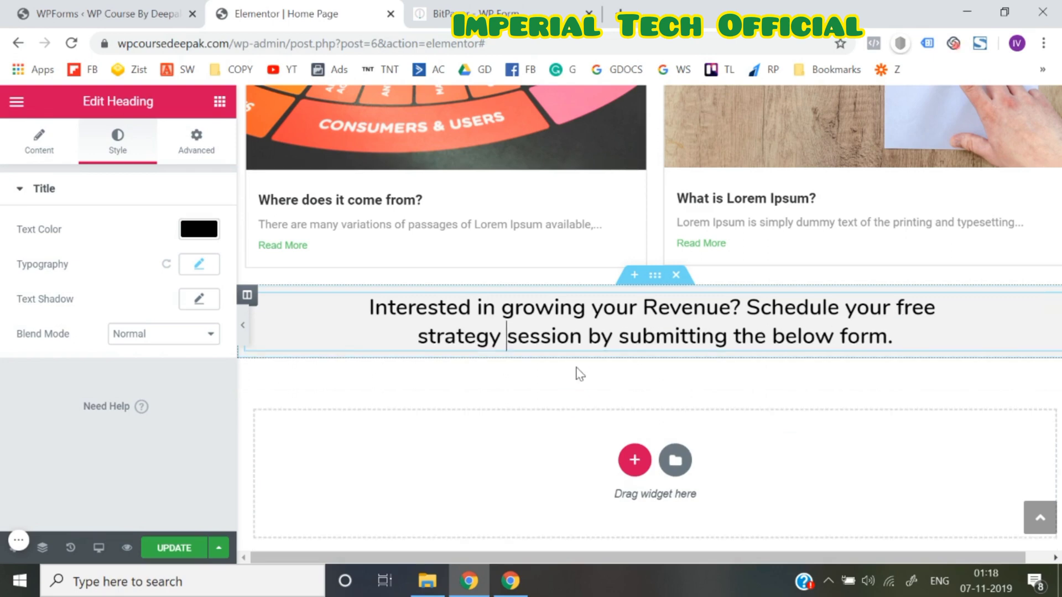
# Add a Shortcode widget, found by searching 'sho', below the heading
pyautogui.click(243, 326)
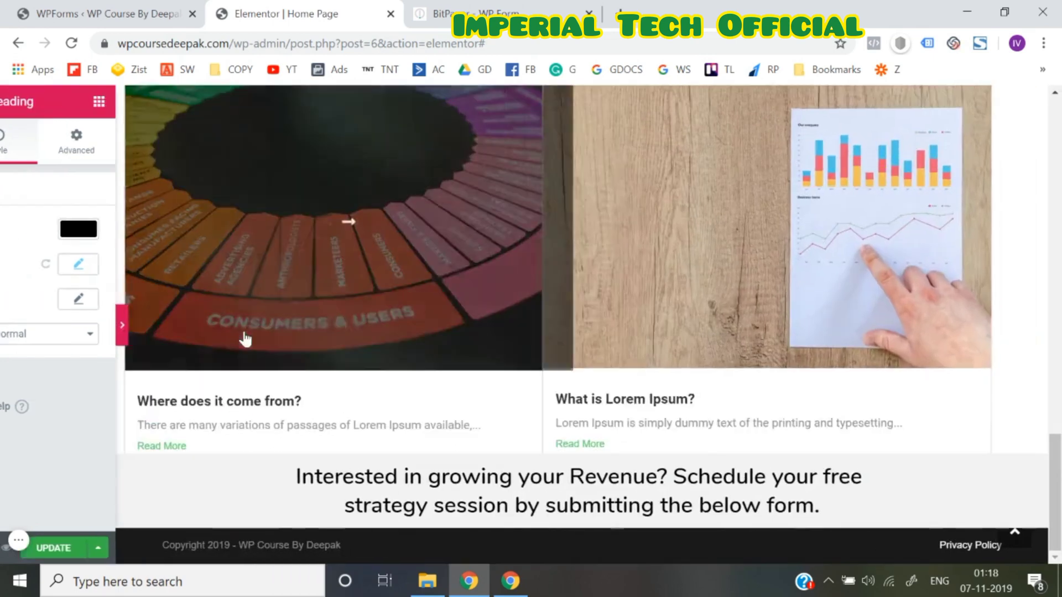
pyautogui.click(4, 324)
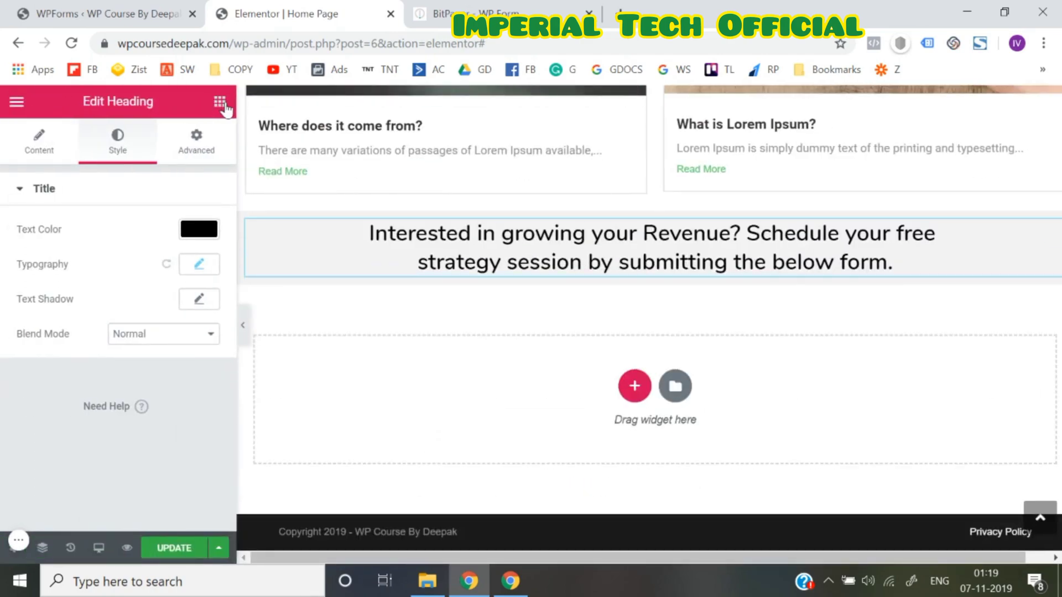
pyautogui.click(219, 101)
pyautogui.click(180, 159)
pyautogui.write('sho')
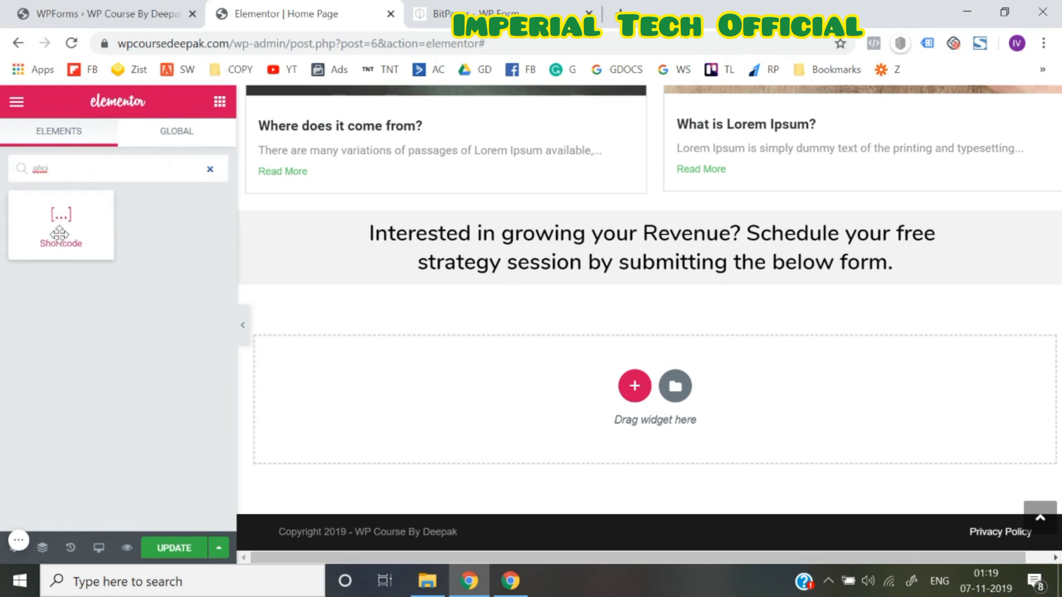
pyautogui.moveTo(59, 234); pyautogui.dragTo(585, 273)
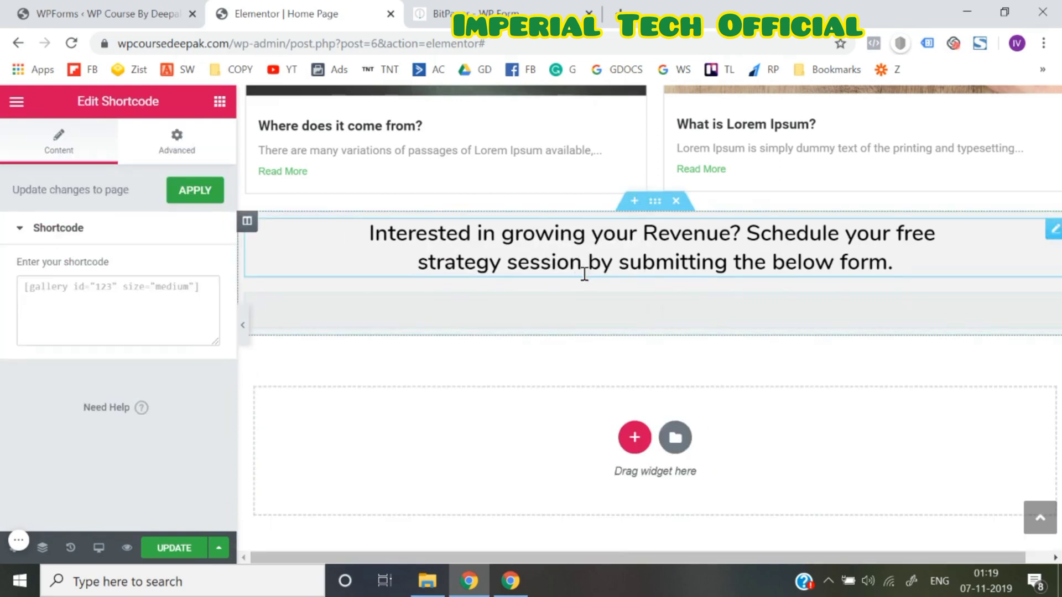
# Paste the [wpforms id="59" title="false" description="false"] shortcode and preview the embedded form
pyautogui.click(140, 320)
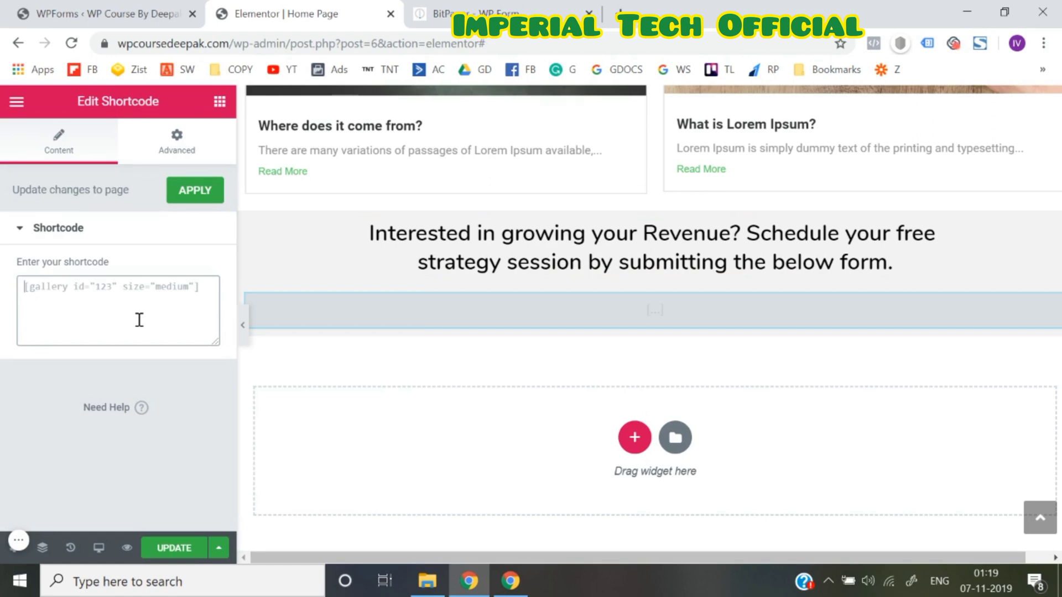
pyautogui.write('[wpforms id="59" title="false" description="false"]')
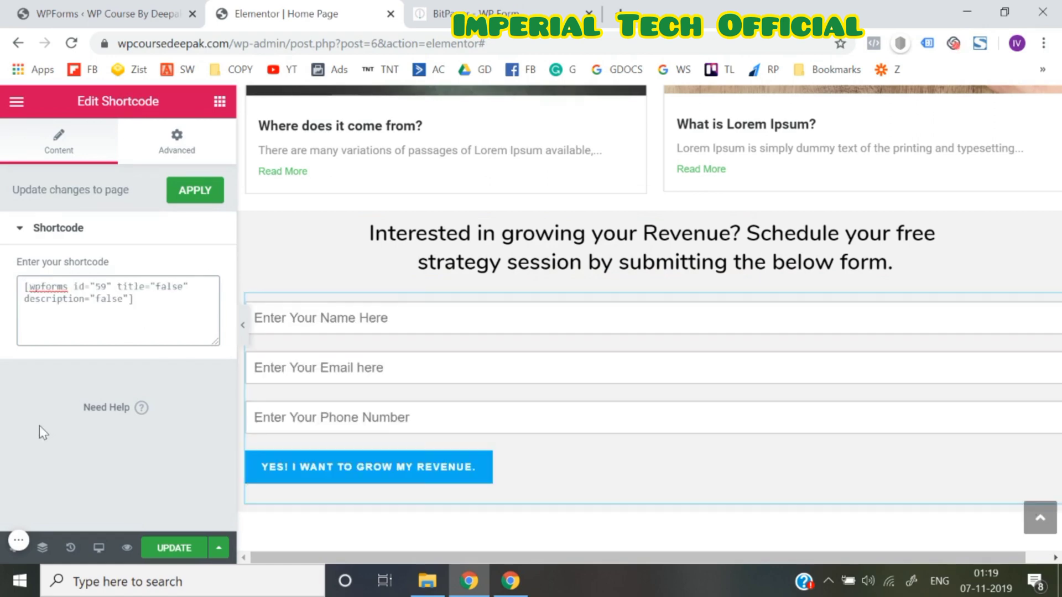
pyautogui.click(244, 338)
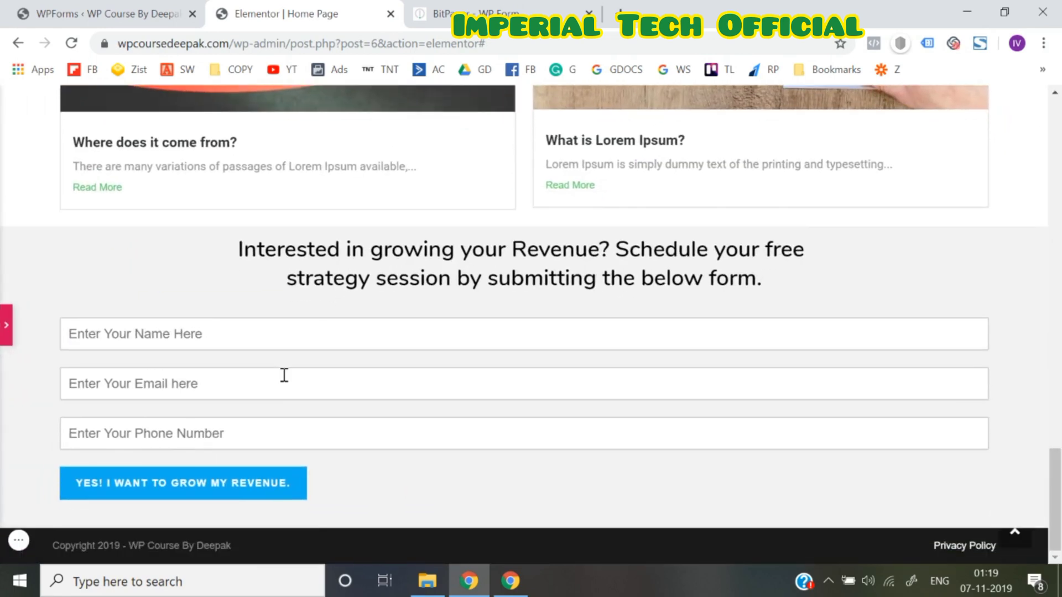
pyautogui.click(3, 323)
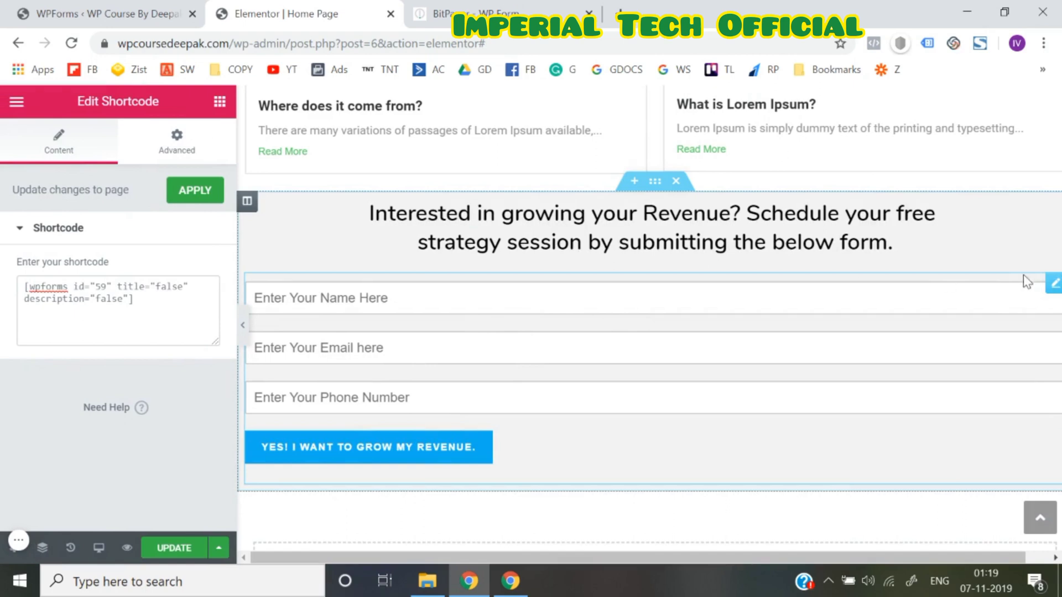
pyautogui.click(172, 150)
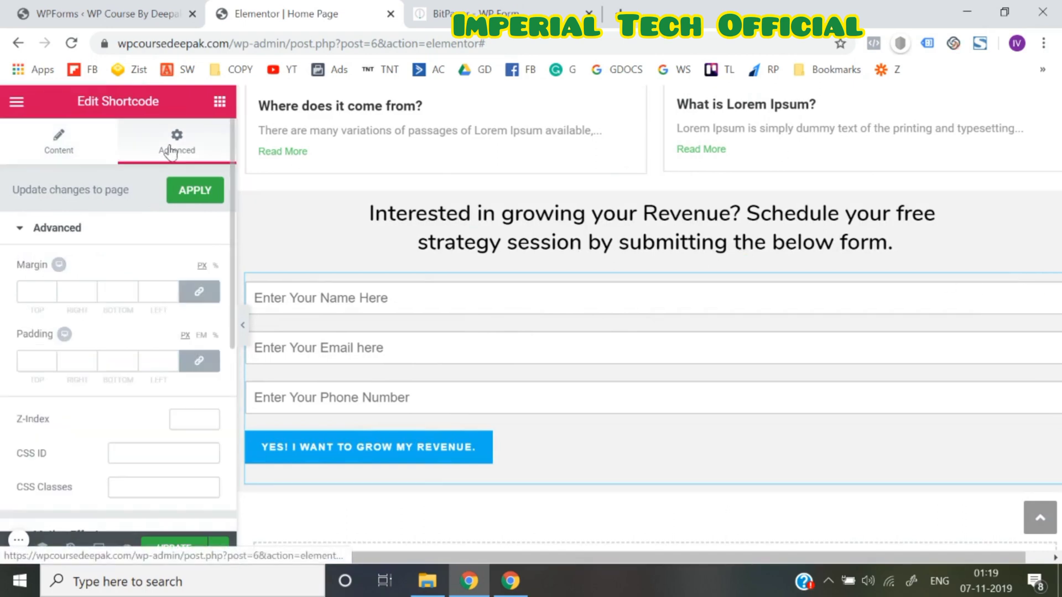
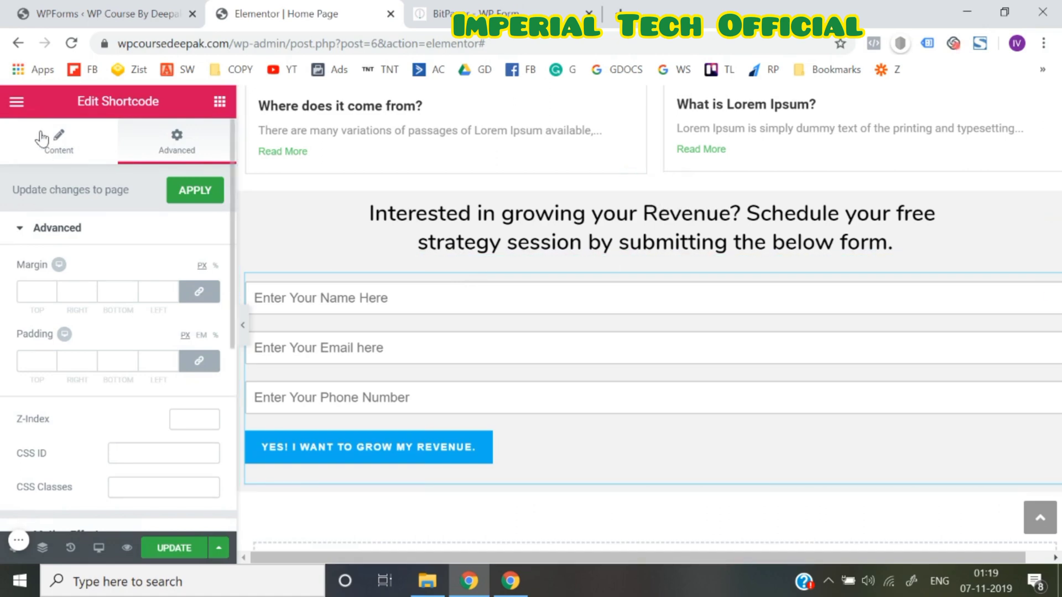
# Set the form section's Layout content width to 900 px
pyautogui.rightClick(655, 184)
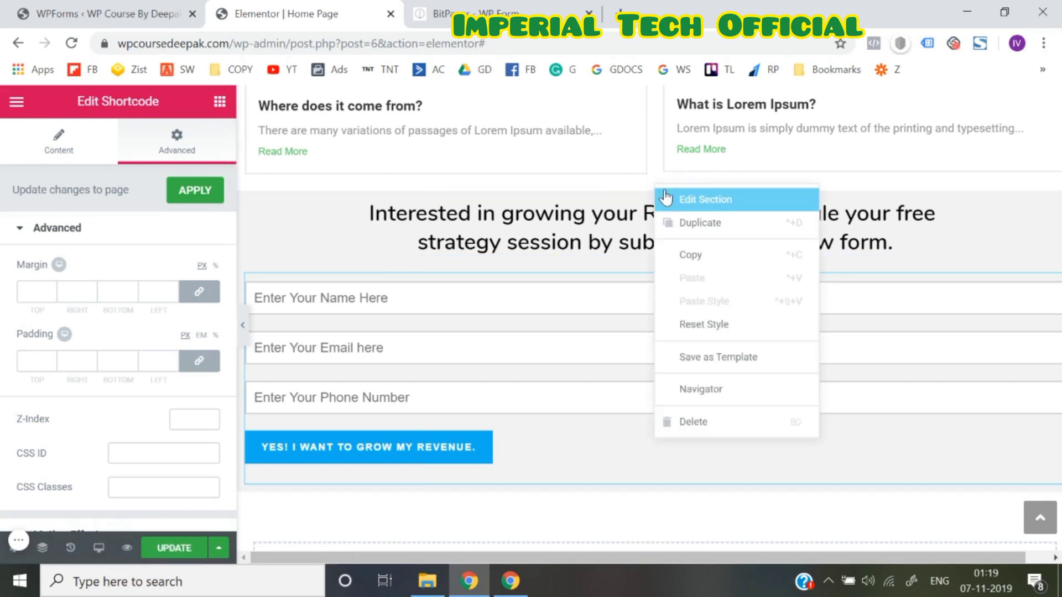
pyautogui.click(698, 199)
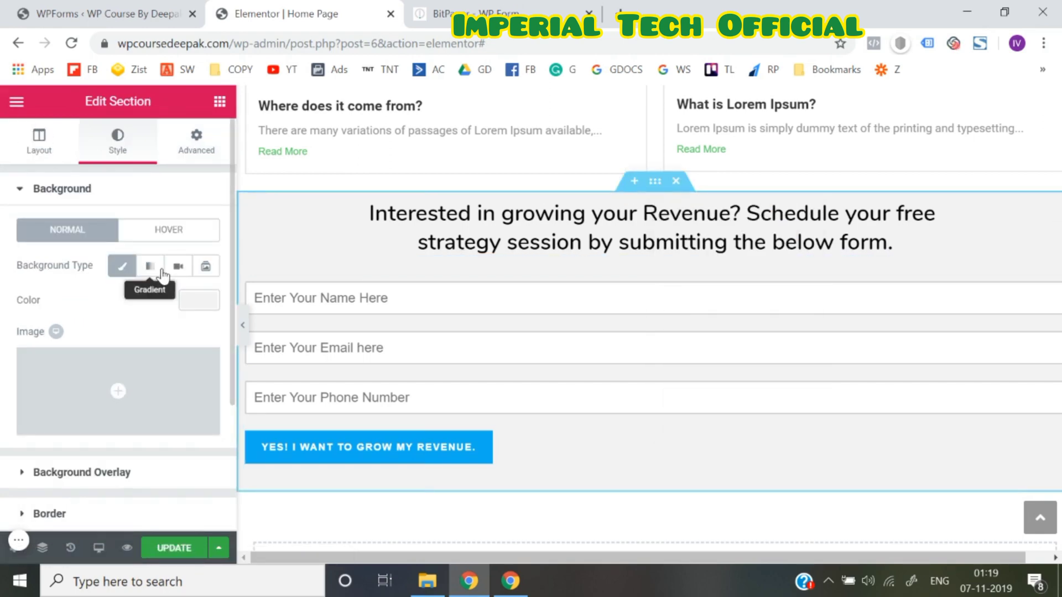
pyautogui.click(35, 163)
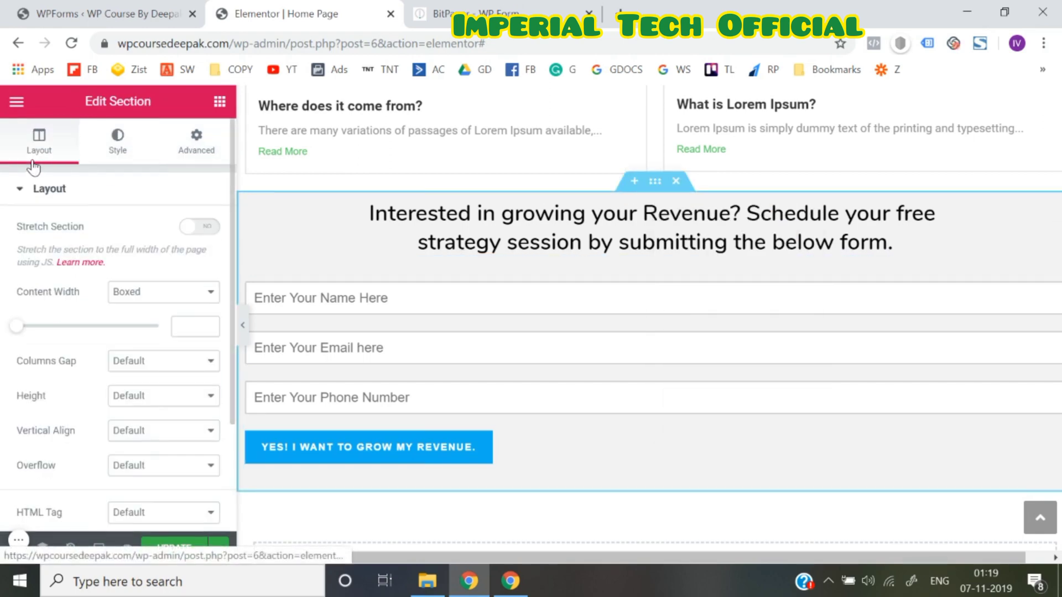
pyautogui.click(195, 328)
pyautogui.write('900')
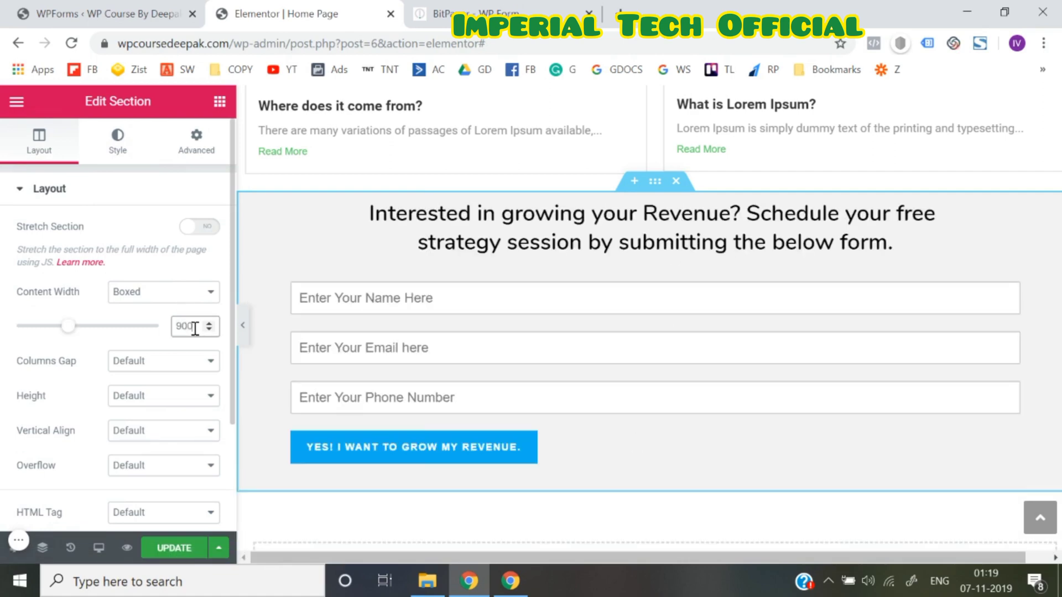
# Preview the narrowed section with the panel hidden, then save the home page
pyautogui.click(243, 332)
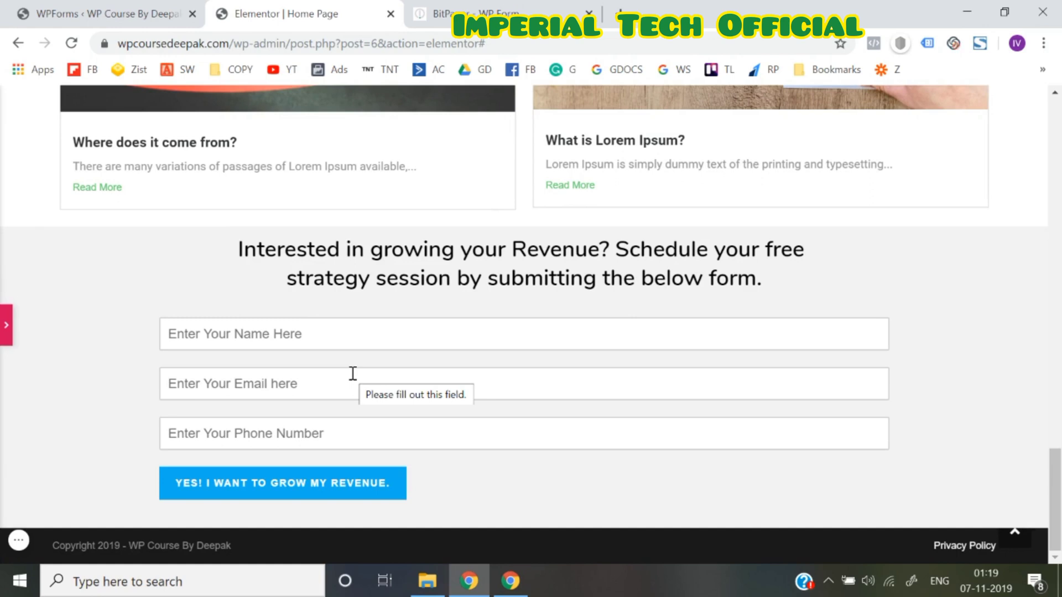
pyautogui.click(13, 330)
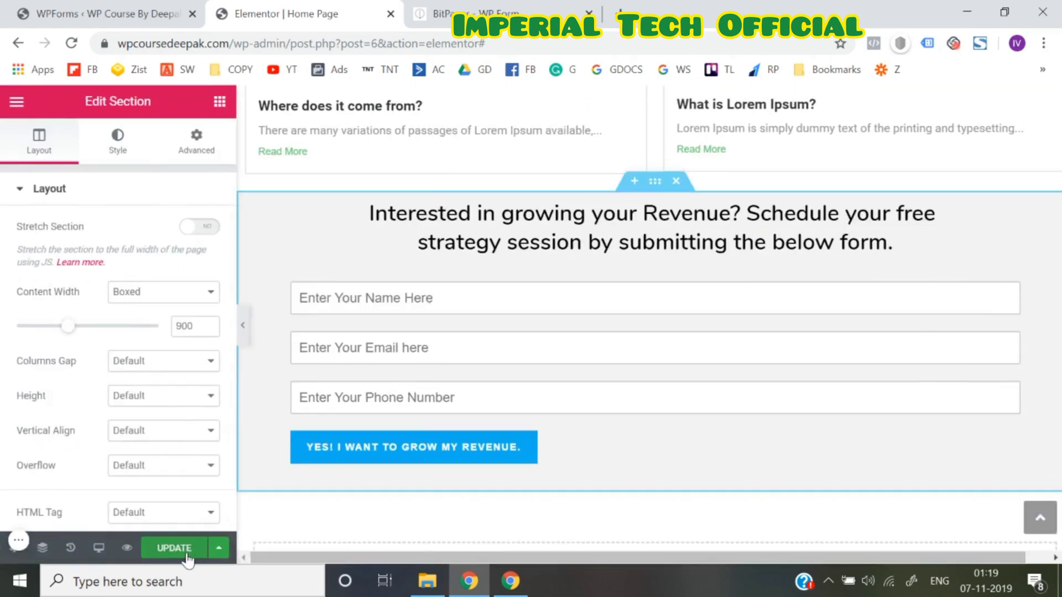
pyautogui.click(185, 557)
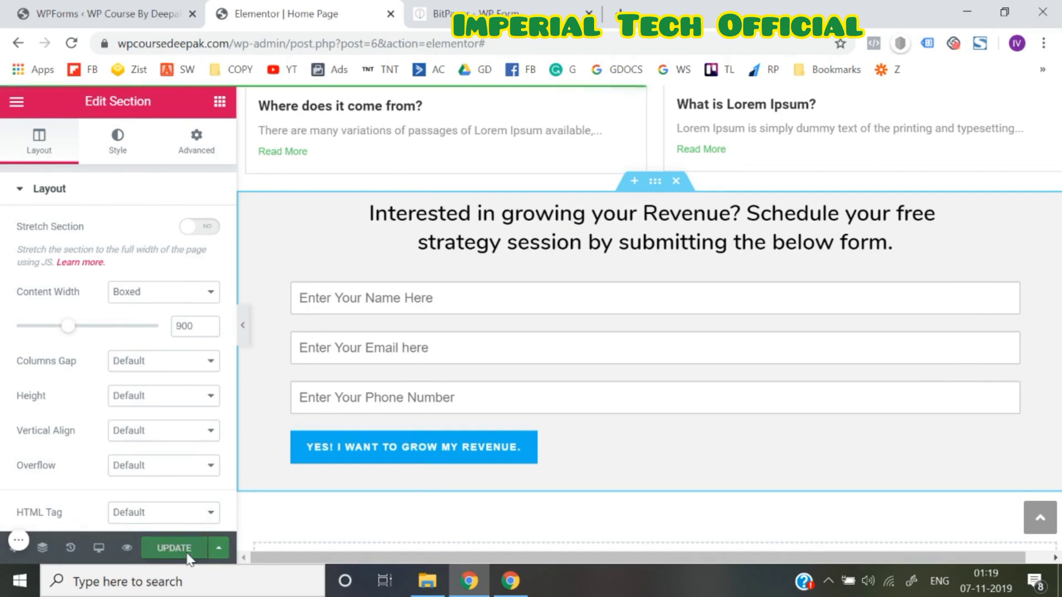
pyautogui.click(11, 103)
# Exit to the dashboard, open the site's home page in a new tab, and scroll to the form
pyautogui.scroll(-2, 44, 354)
pyautogui.click(102, 481)
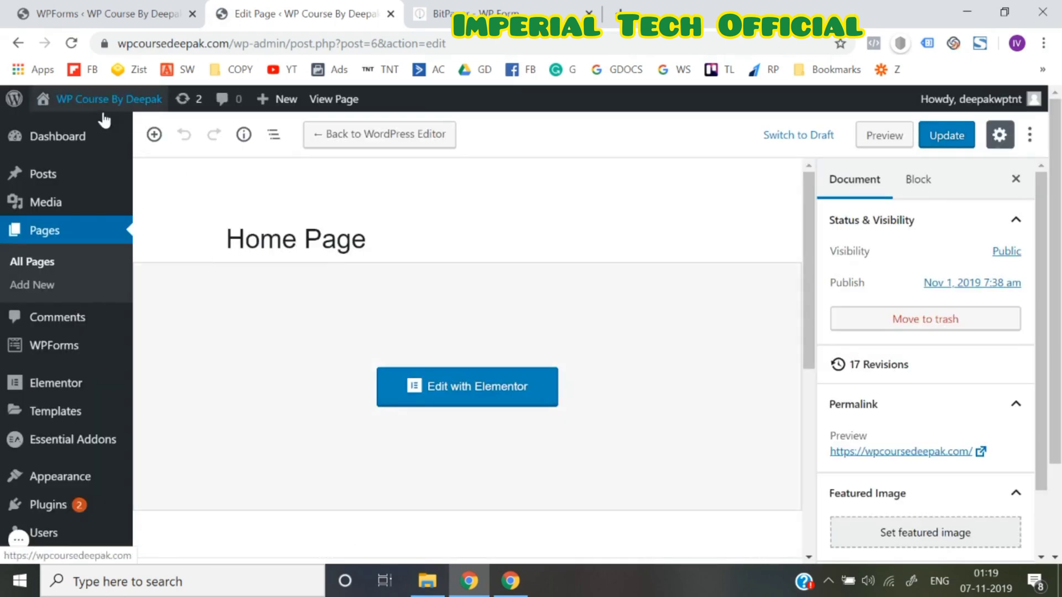
pyautogui.moveTo(83, 116)
pyautogui.rightClick(60, 130)
pyautogui.click(86, 145)
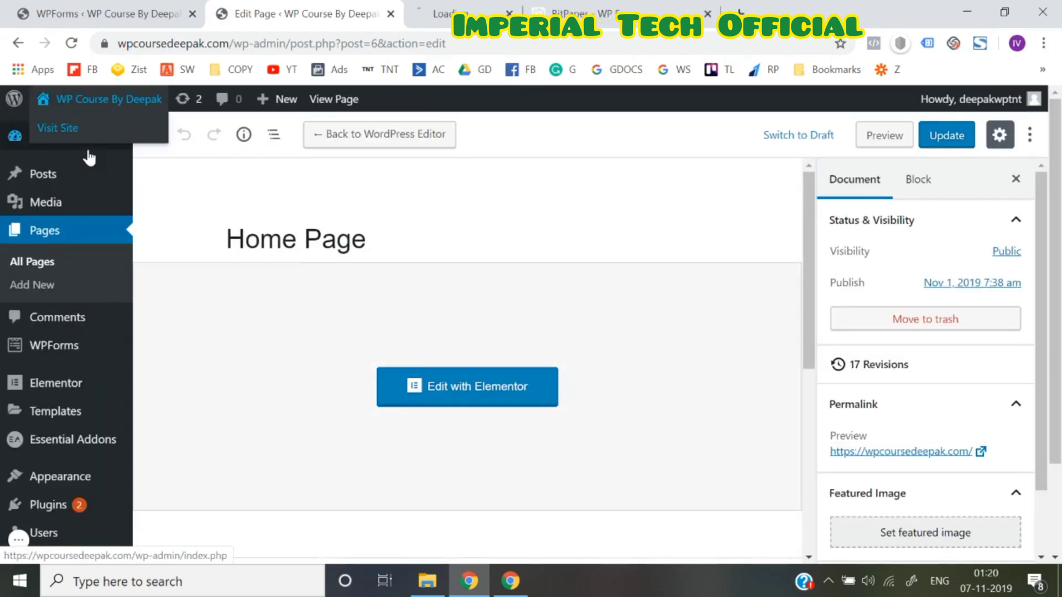
pyautogui.click(501, 3)
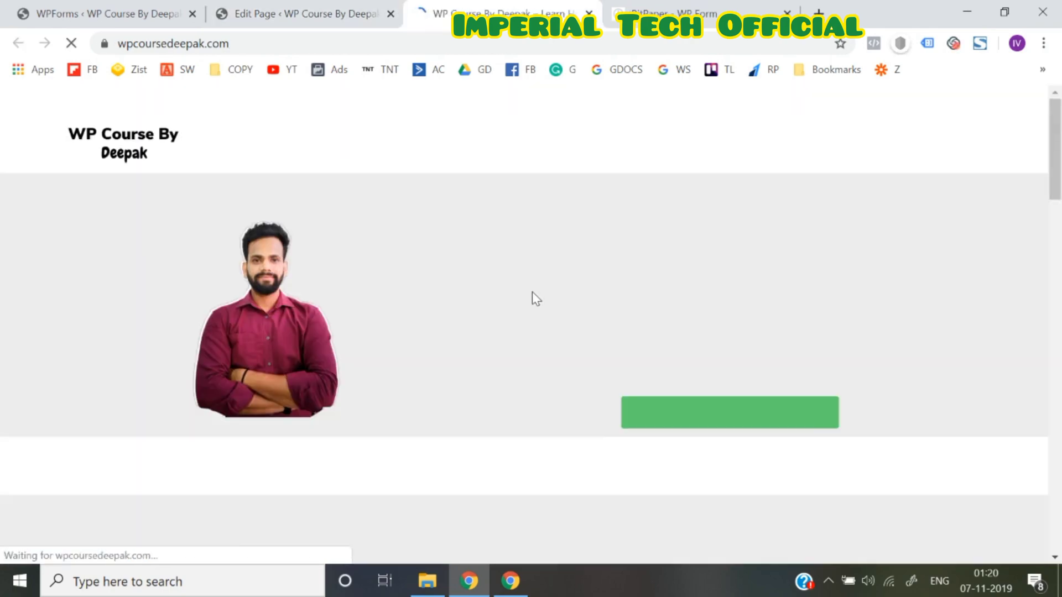
pyautogui.scroll(-10, 532, 293)
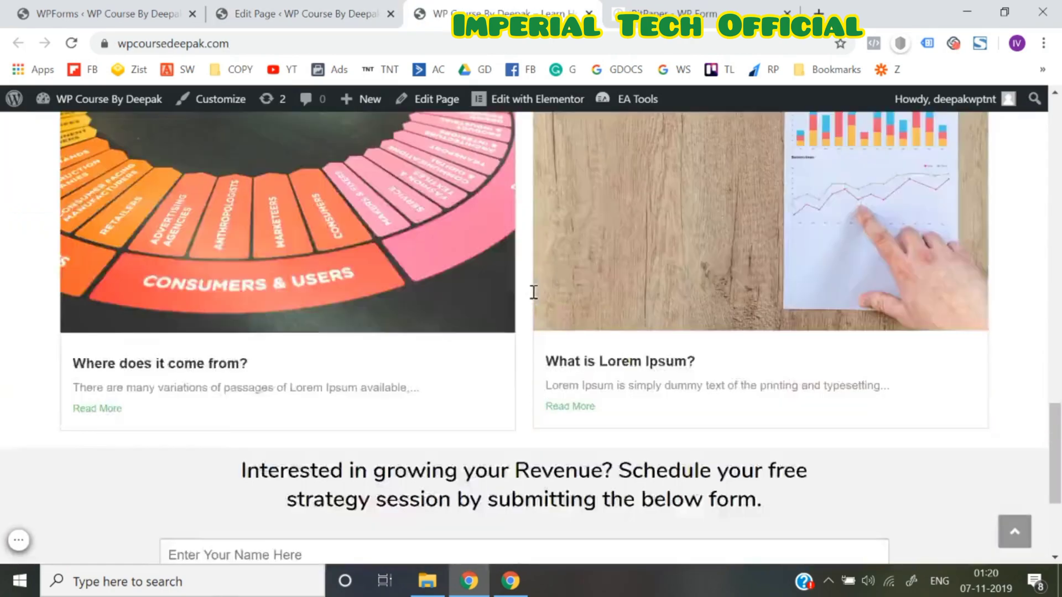
pyautogui.scroll(-4, 534, 292)
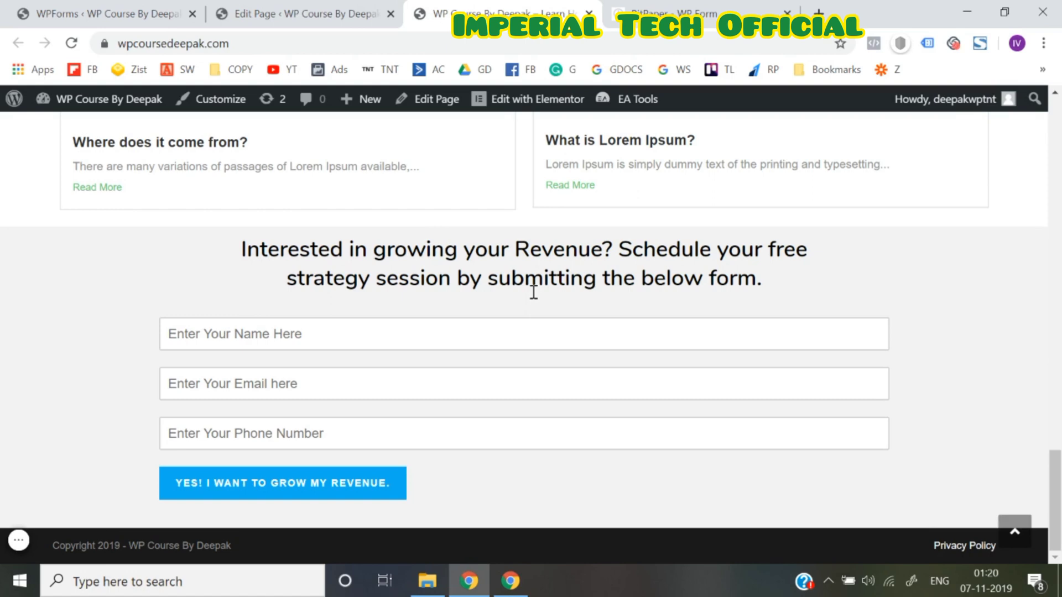
# Enter a test name in the Name field, replacing a mistyped entry
pyautogui.click(484, 336)
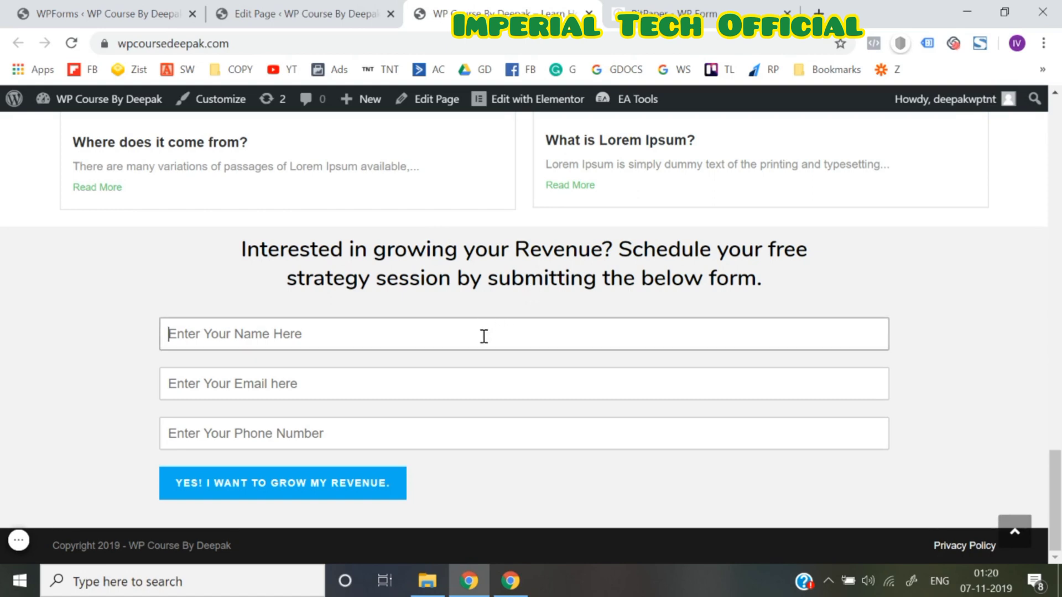
pyautogui.write('abc@')
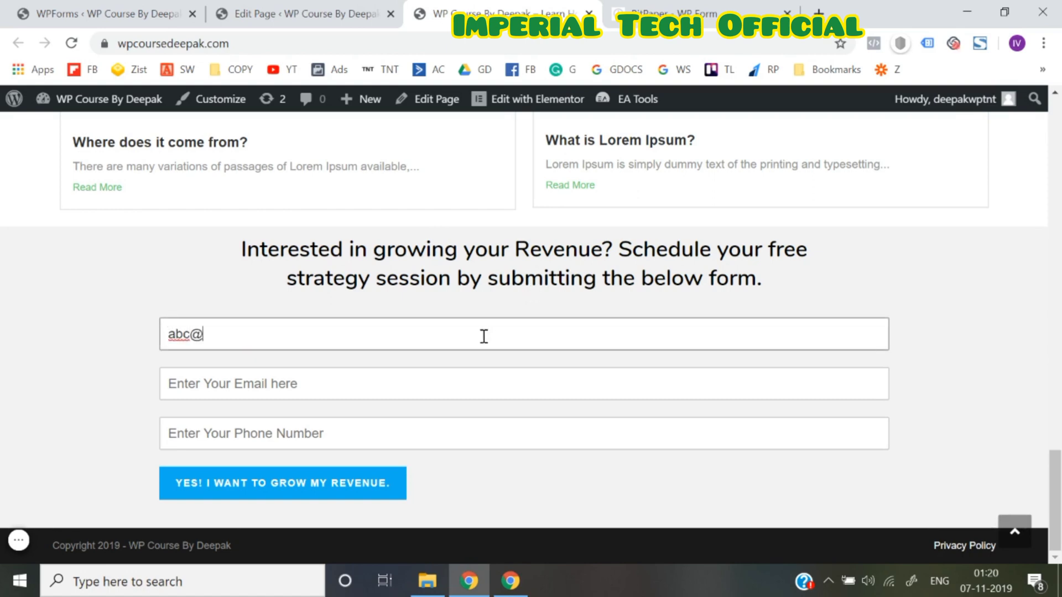
pyautogui.write('gmail')
pyautogui.hotkey('ctrl', 'a')
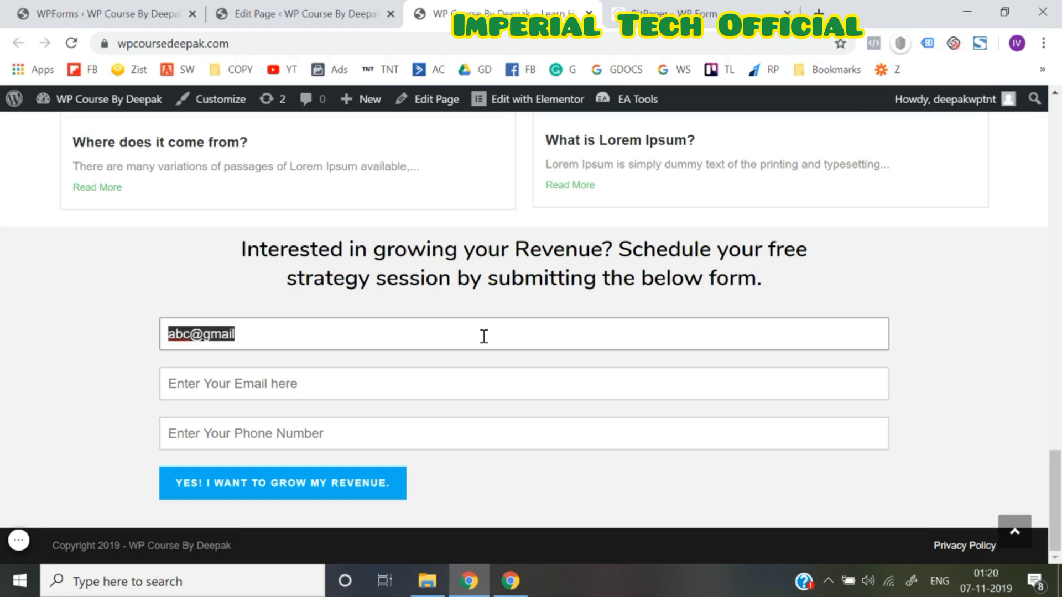
pyautogui.press('BackSpace')
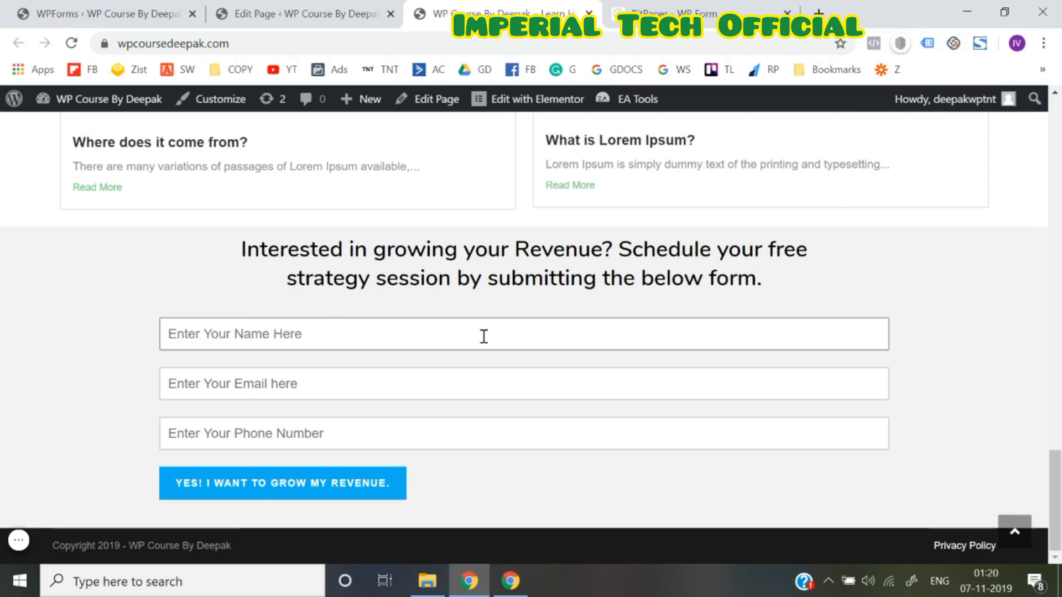
pyautogui.write('abc')
# Fill in a test e-mail and phone number, submit the form, and reload the page
pyautogui.press('Tab')
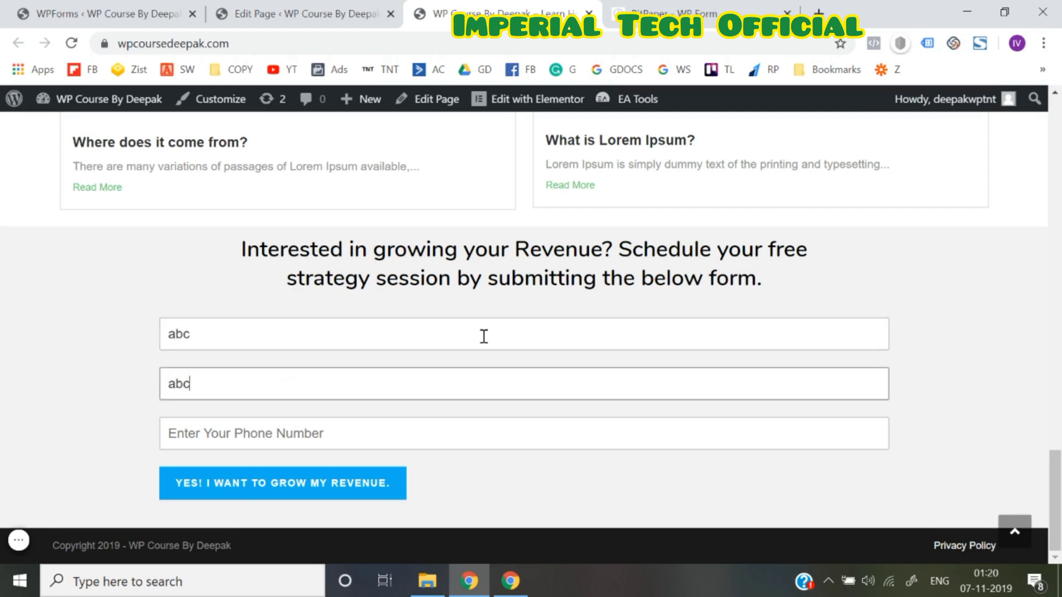
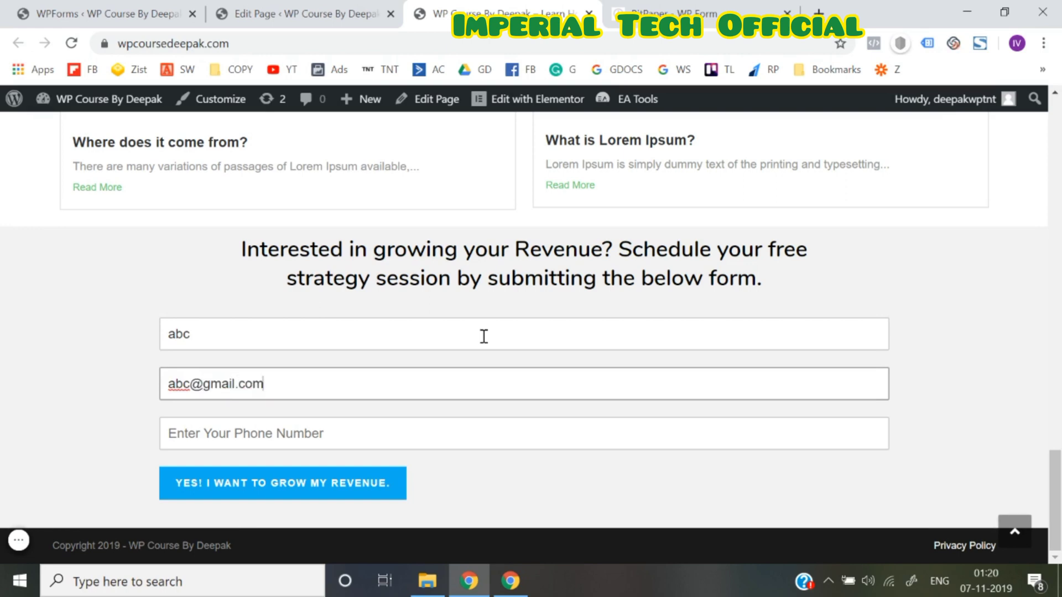
pyautogui.press('Tab')
pyautogui.write('12132')
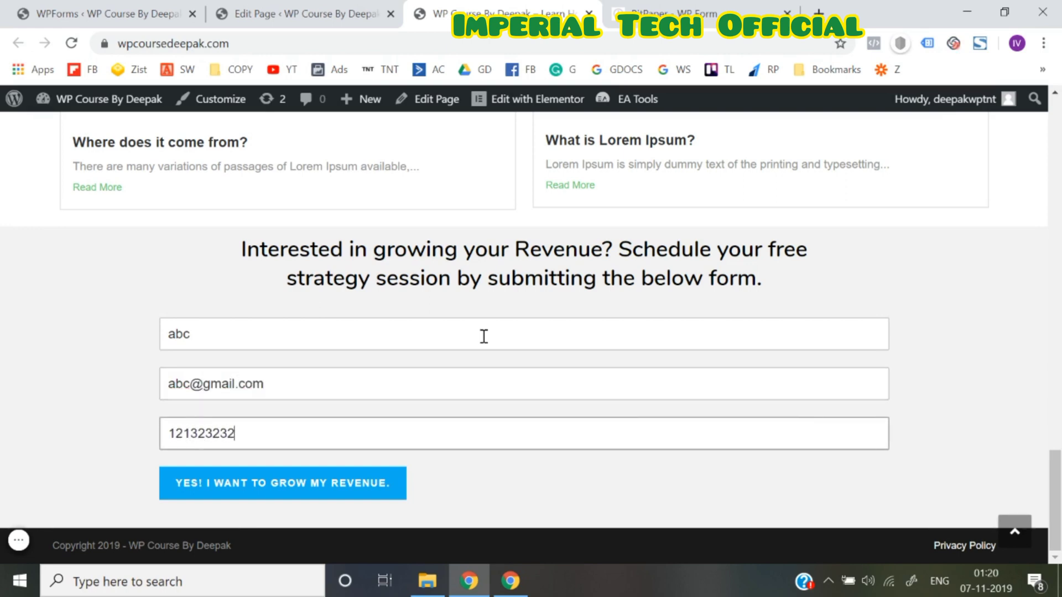
pyautogui.write('3232')
pyautogui.click(320, 487)
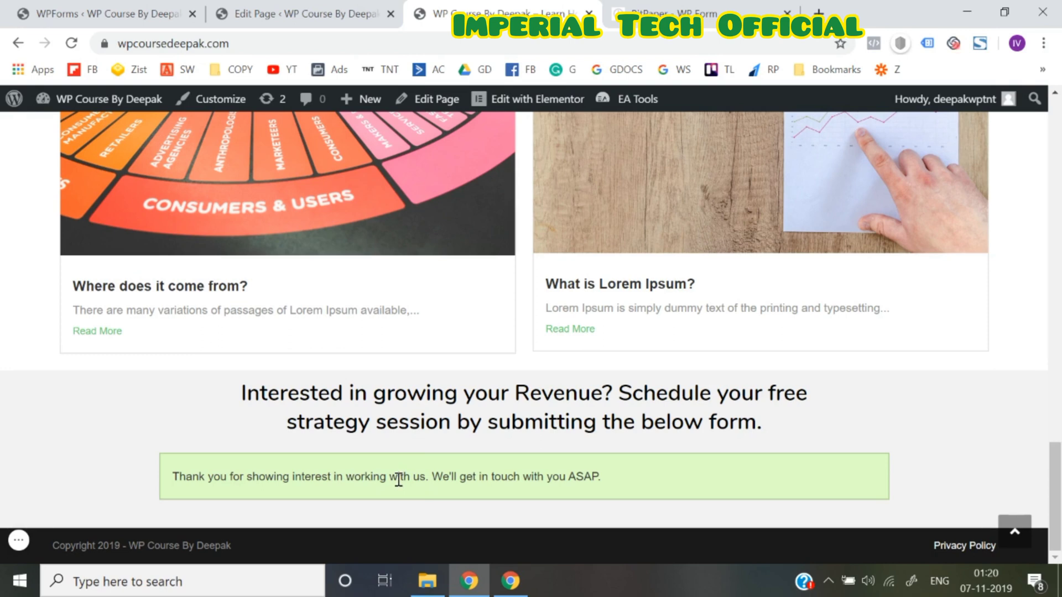
pyautogui.press('F5')
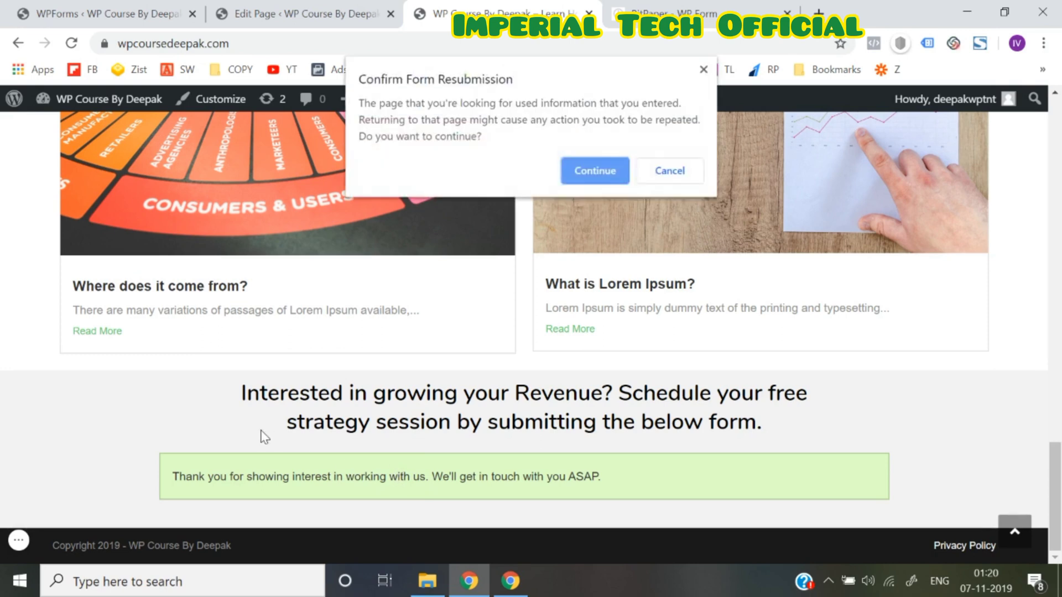
# Continue past the resubmission prompt and reload the home page from the address bar
pyautogui.click(589, 166)
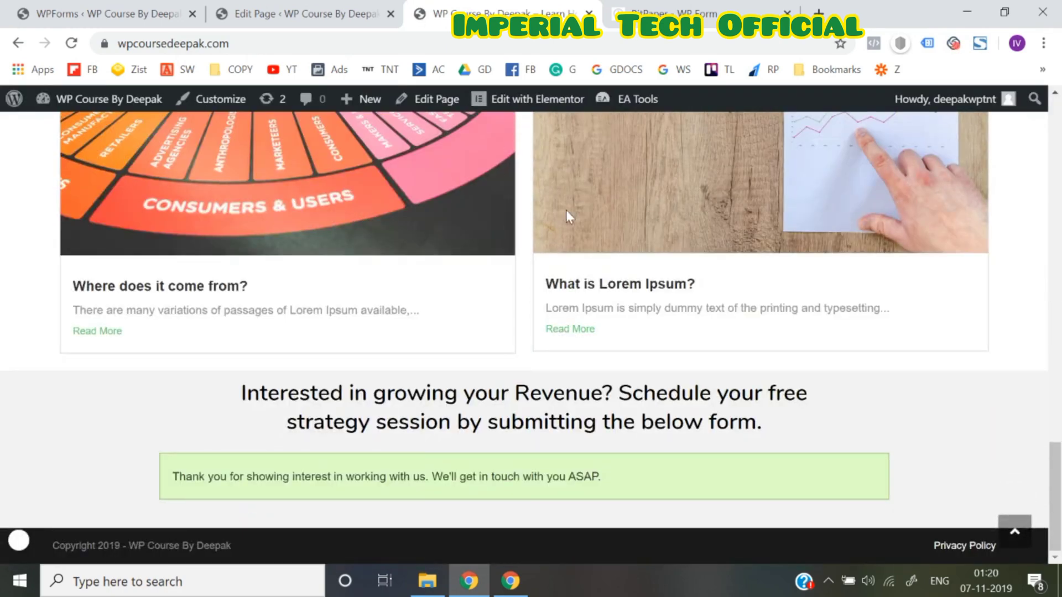
pyautogui.click(429, 49)
pyautogui.press('Return')
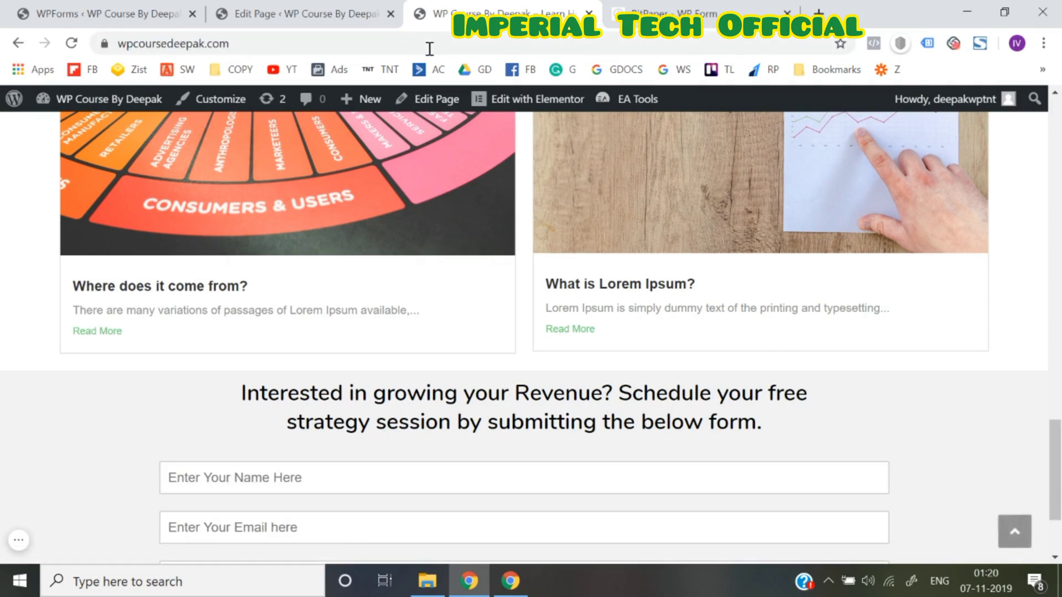
pyautogui.scroll(-3, 457, 360)
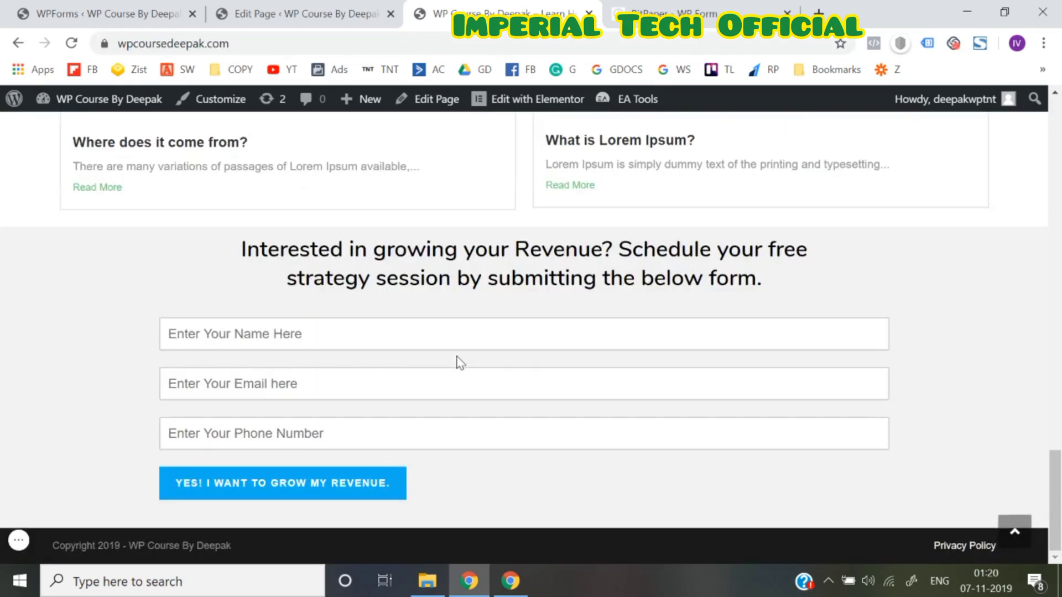
pyautogui.scroll(10, 457, 360)
pyautogui.scroll(3, 457, 360)
pyautogui.scroll(-2, 458, 360)
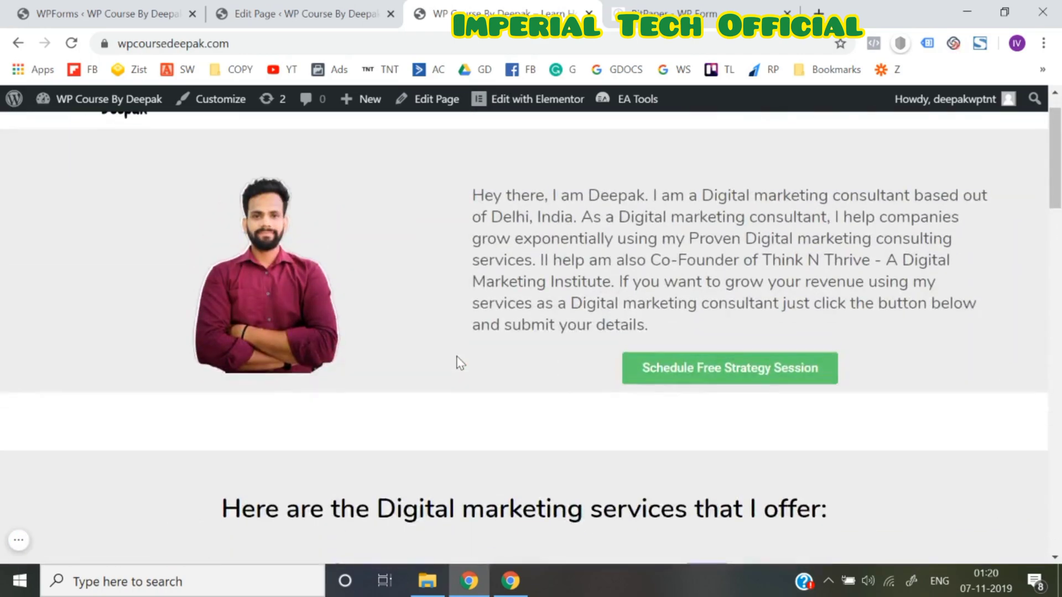
# Test the Schedule Free Strategy Session button several times; it only links to '#'
pyautogui.click(714, 376)
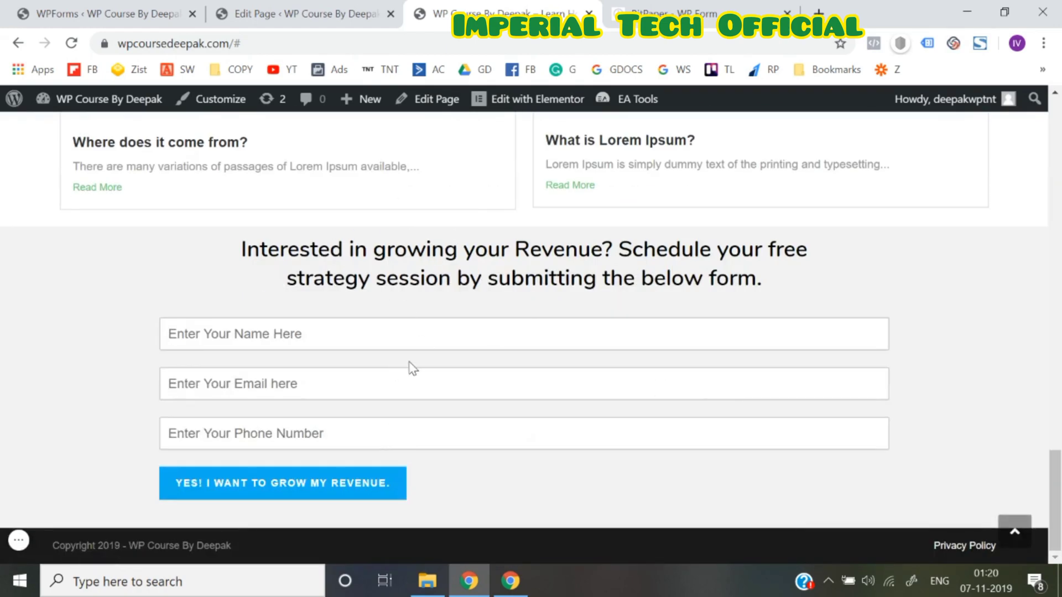
pyautogui.scroll(10, 410, 368)
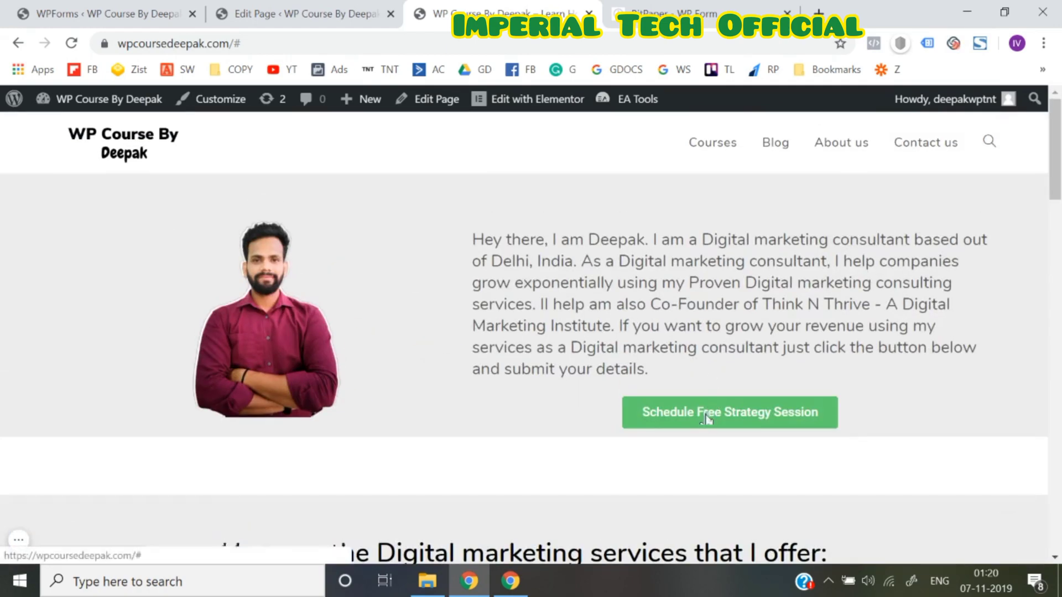
pyautogui.click(704, 416)
pyautogui.scroll(10, 705, 418)
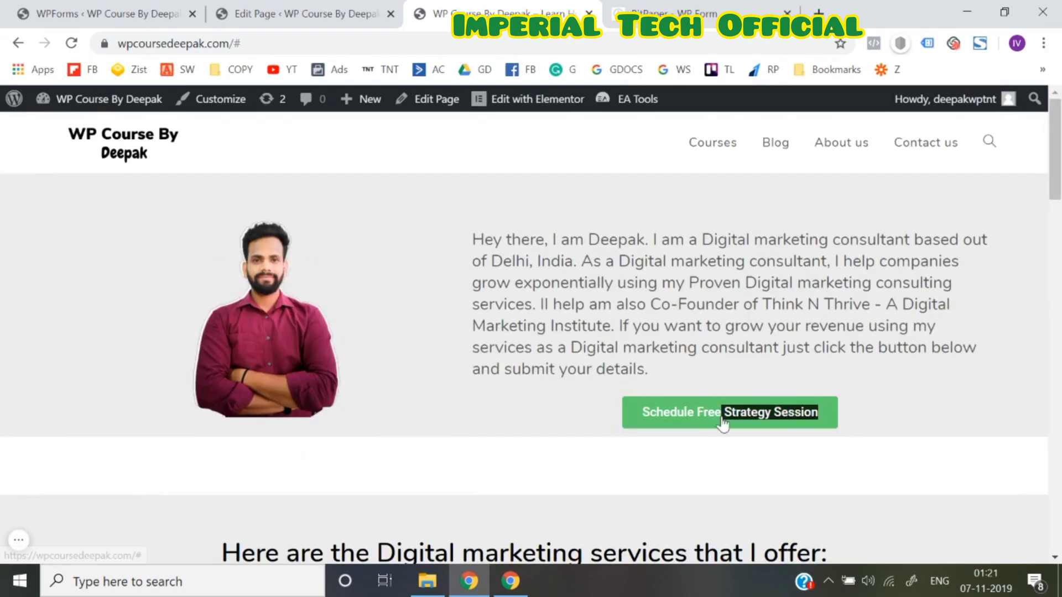
pyautogui.click(722, 420)
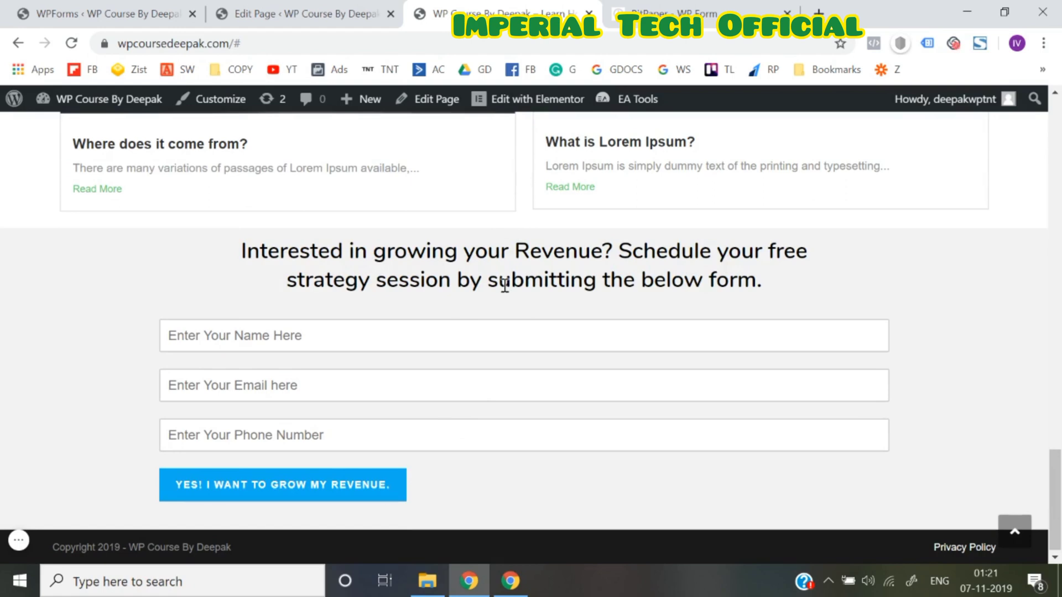
# Open the home page with 'Edit with Elementor' and scroll to the revenue form section
pyautogui.click(544, 108)
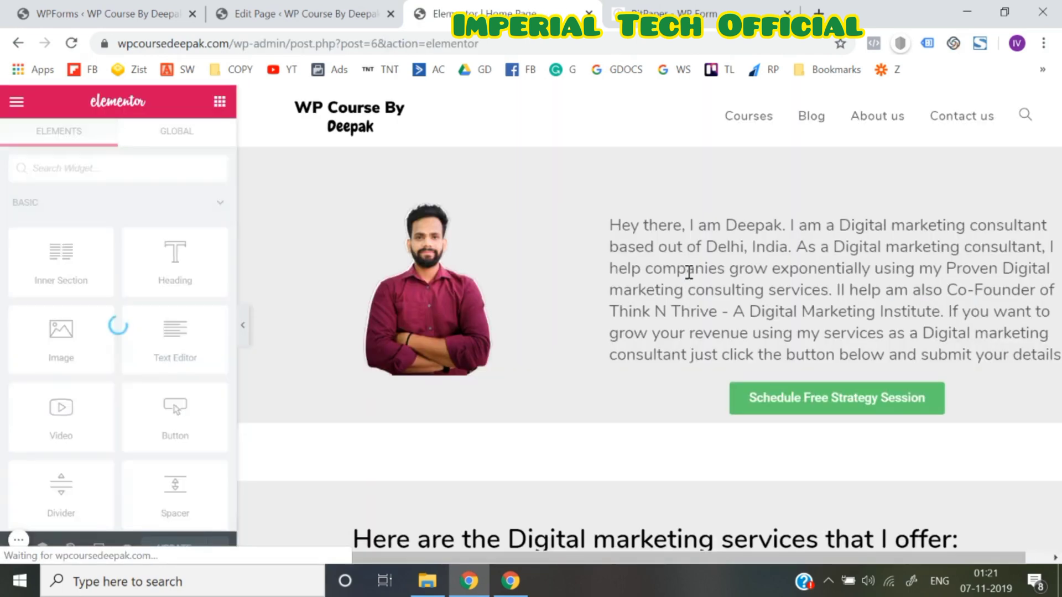
pyautogui.scroll(-15, 727, 358)
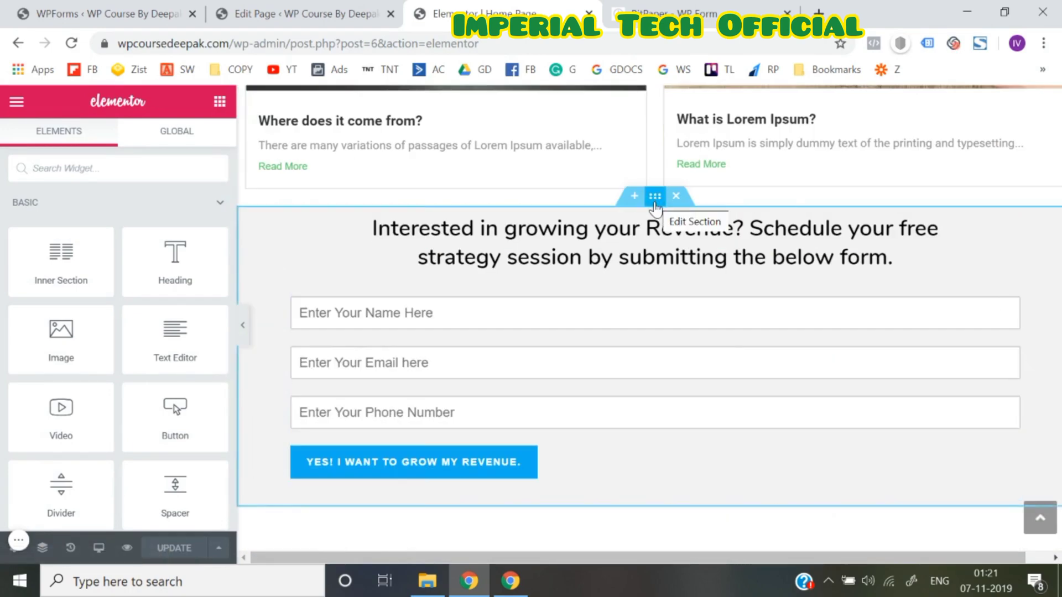
# Select the revenue form section and show its Advanced settings
pyautogui.click(654, 200)
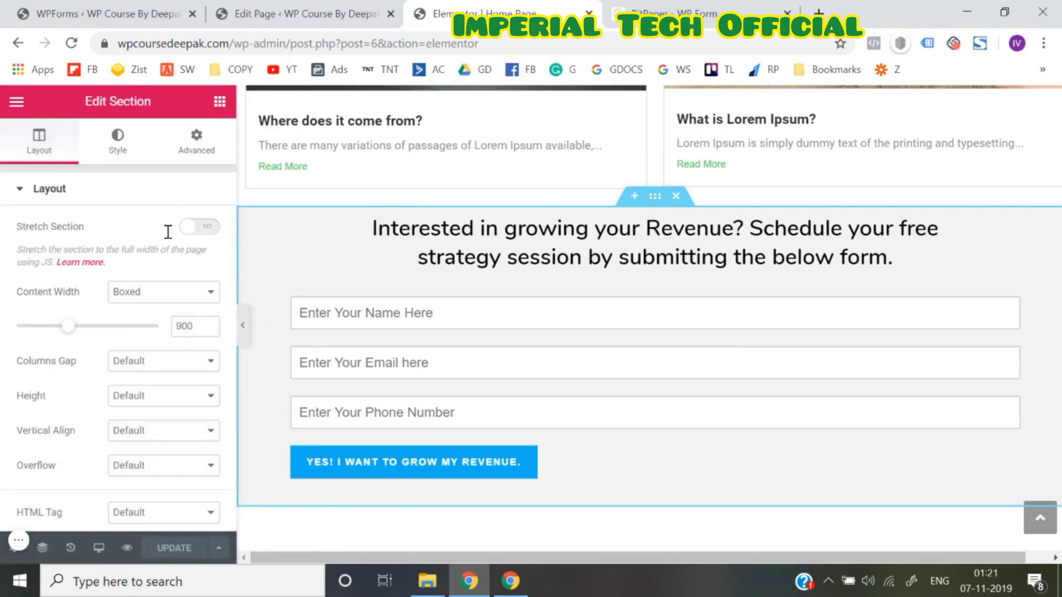
pyautogui.scroll(-3, 128, 328)
pyautogui.scroll(3, 127, 327)
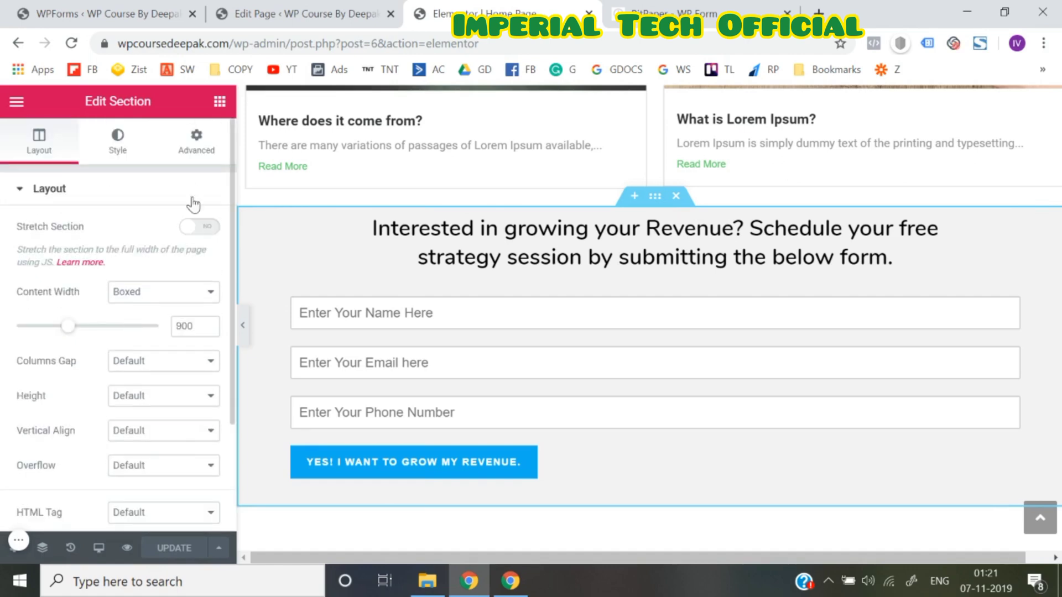
pyautogui.click(200, 152)
pyautogui.scroll(-2, 67, 394)
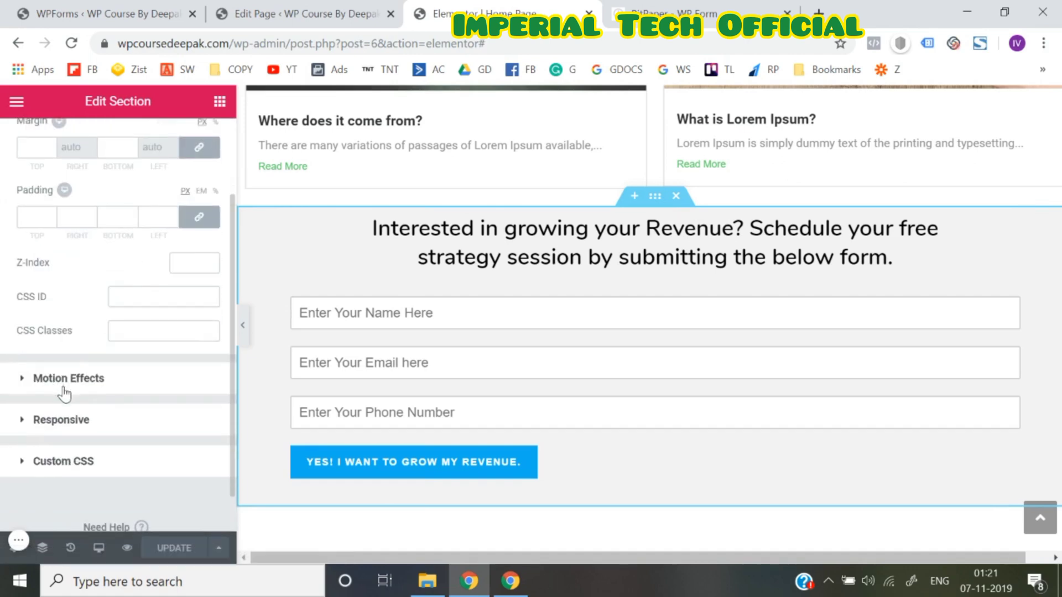
# Enter the CSS ID wpformsbottom, copy it, and scroll back up to the hero
pyautogui.click(141, 297)
pyautogui.write('wpformsbottom')
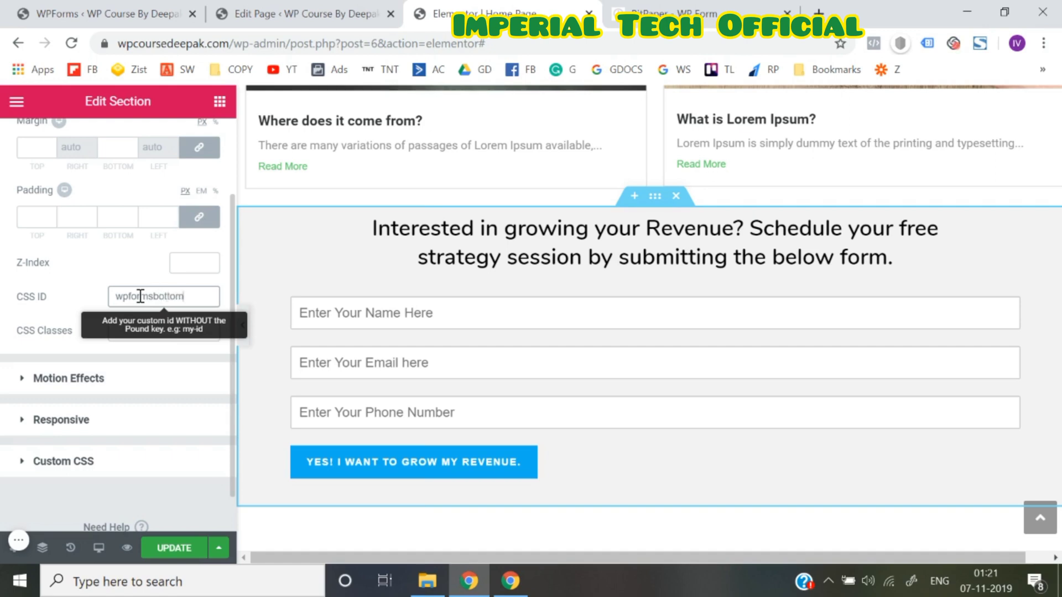
pyautogui.click(156, 297)
pyautogui.doubleClick(155, 296)
pyautogui.hotkey('ctrl', 'c')
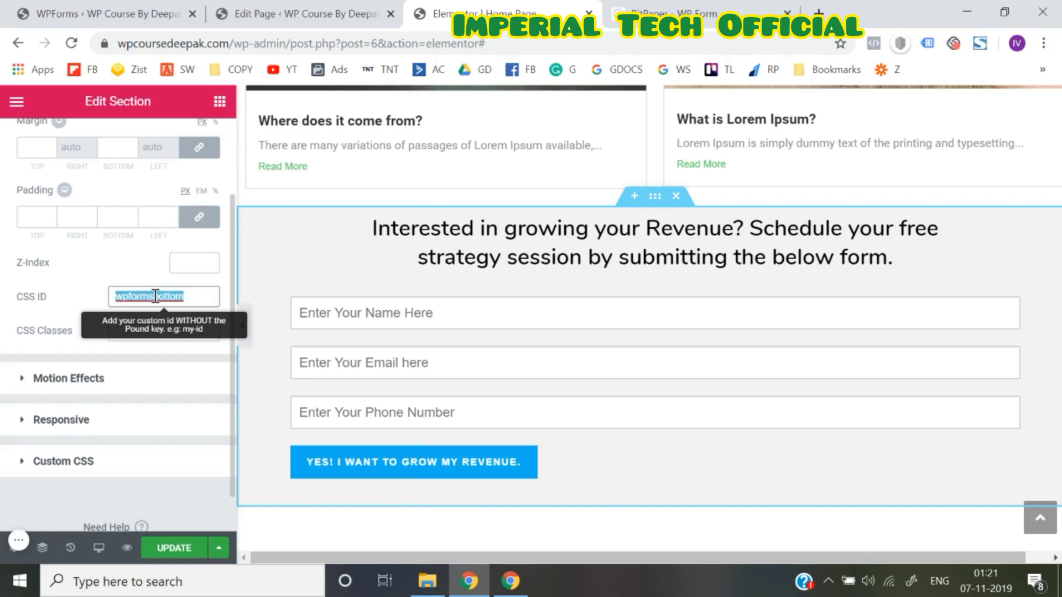
pyautogui.click(4, 302)
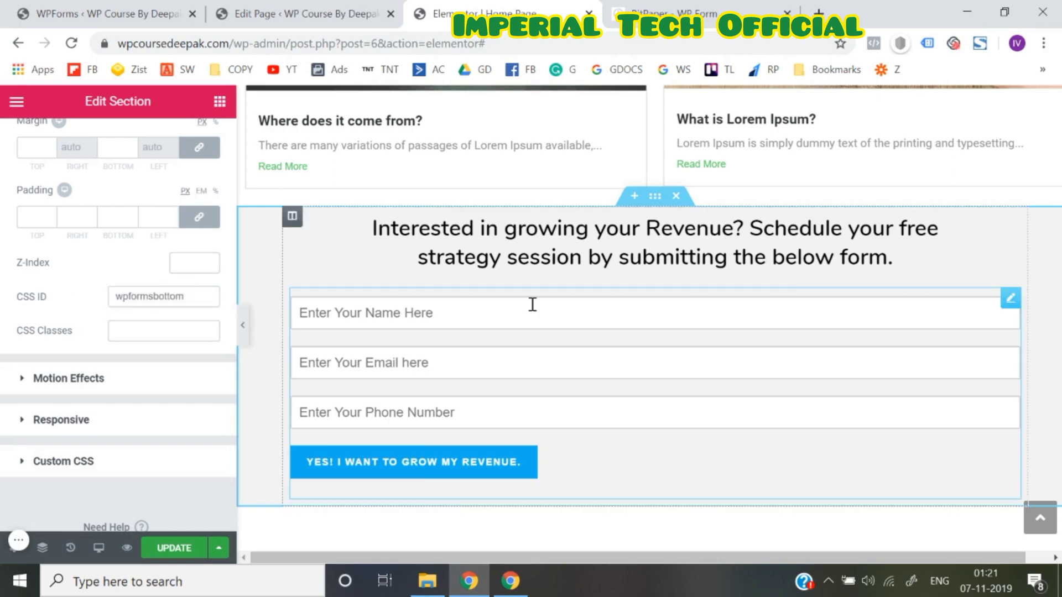
pyautogui.scroll(10, 636, 291)
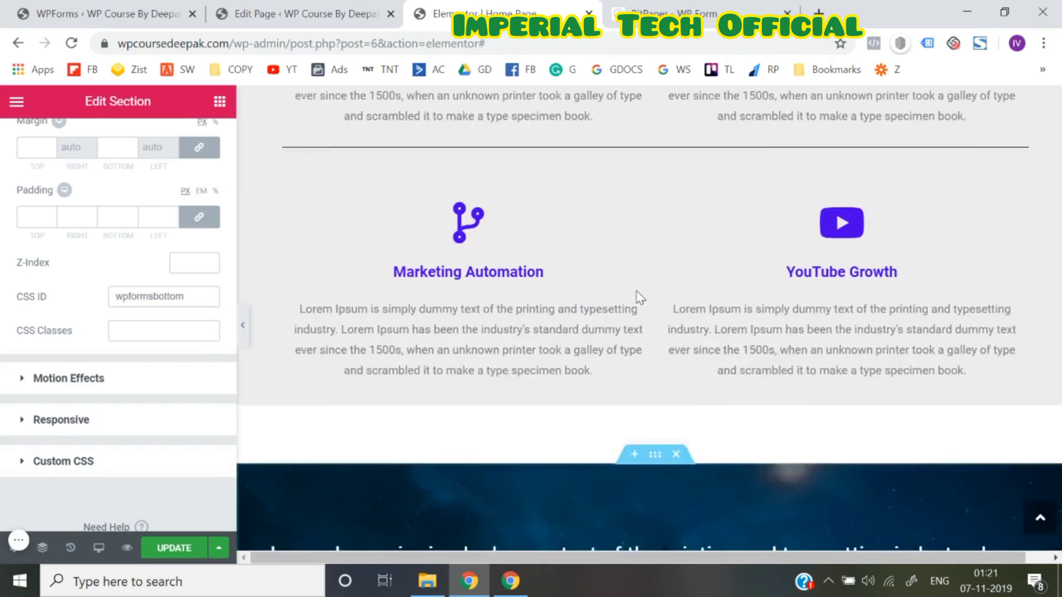
pyautogui.scroll(5, 637, 293)
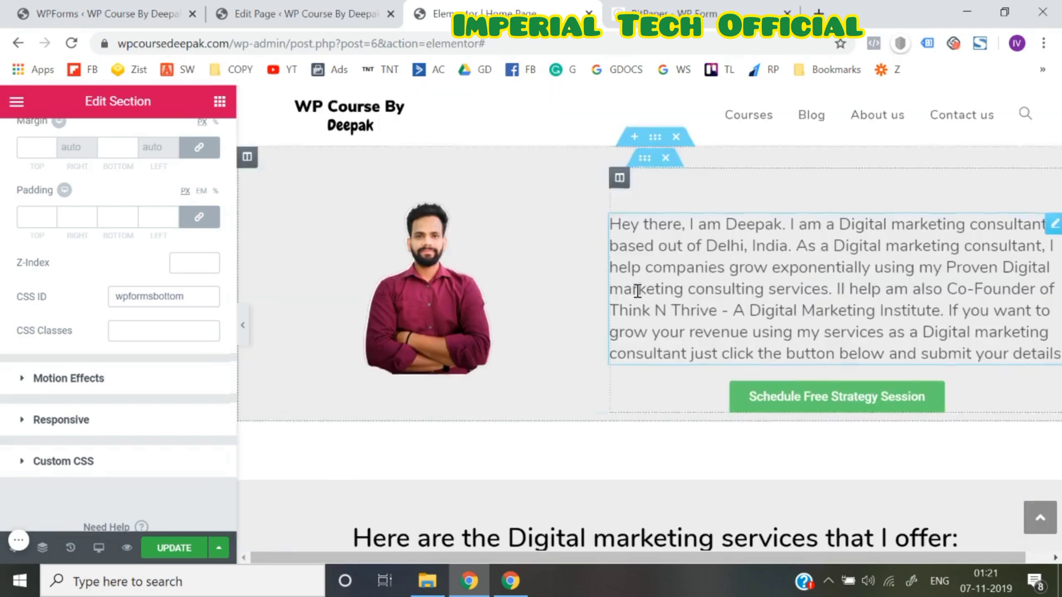
# Paste #wpformsbottom as the Schedule Free Strategy Session button link, update, and preview the page
pyautogui.click(795, 408)
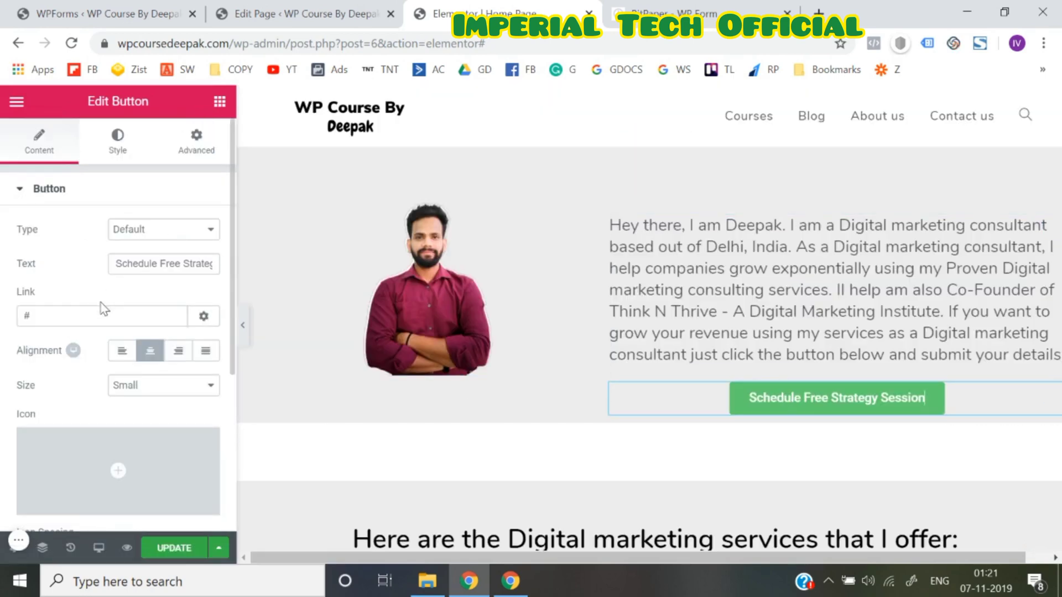
pyautogui.click(95, 316)
pyautogui.hotkey('ctrl', 'v')
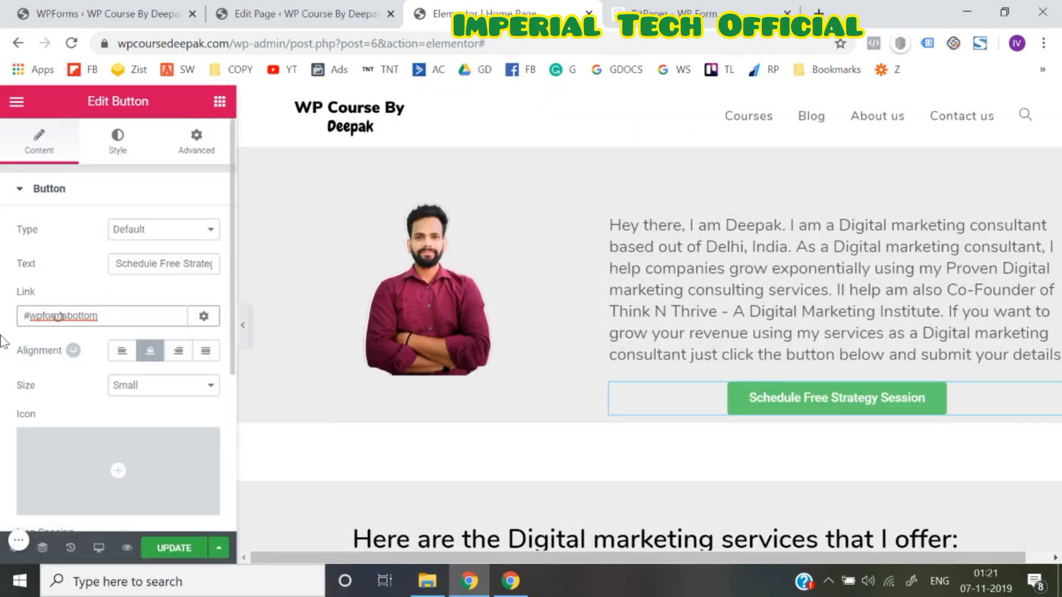
pyautogui.click(189, 550)
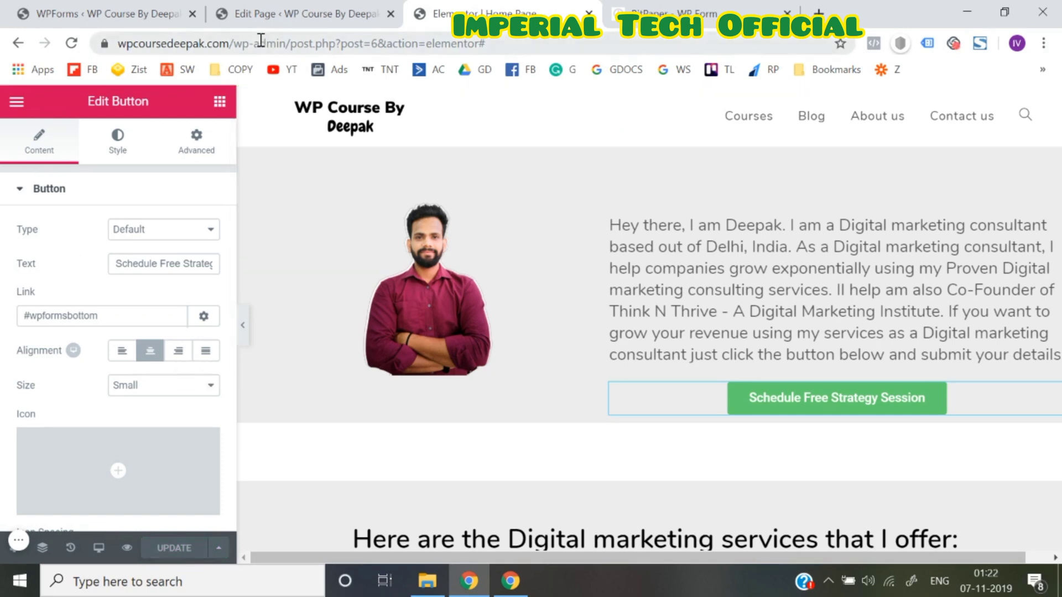
pyautogui.click(126, 547)
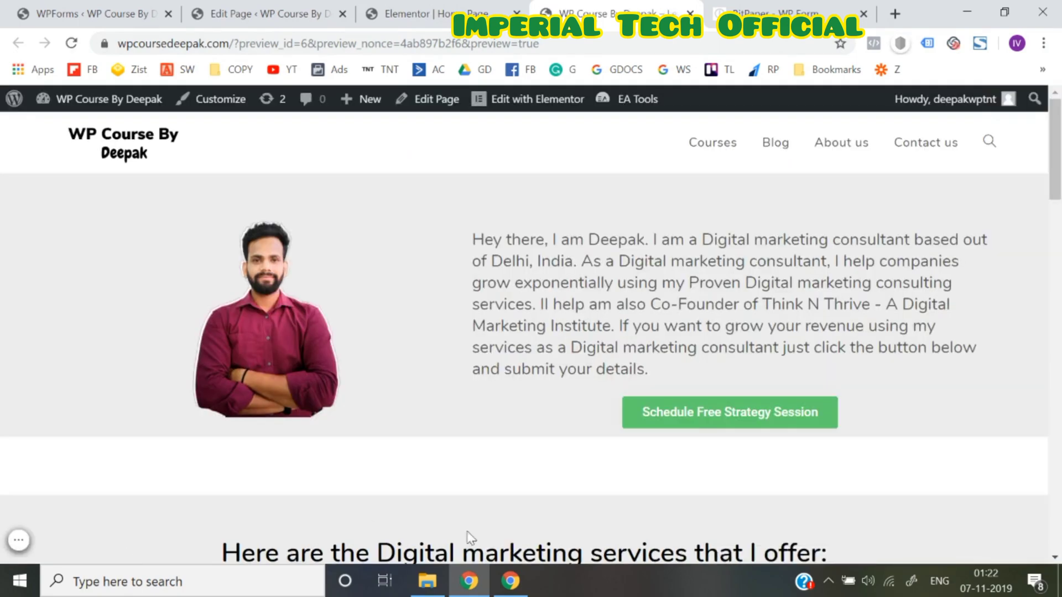
pyautogui.scroll(-10, 703, 419)
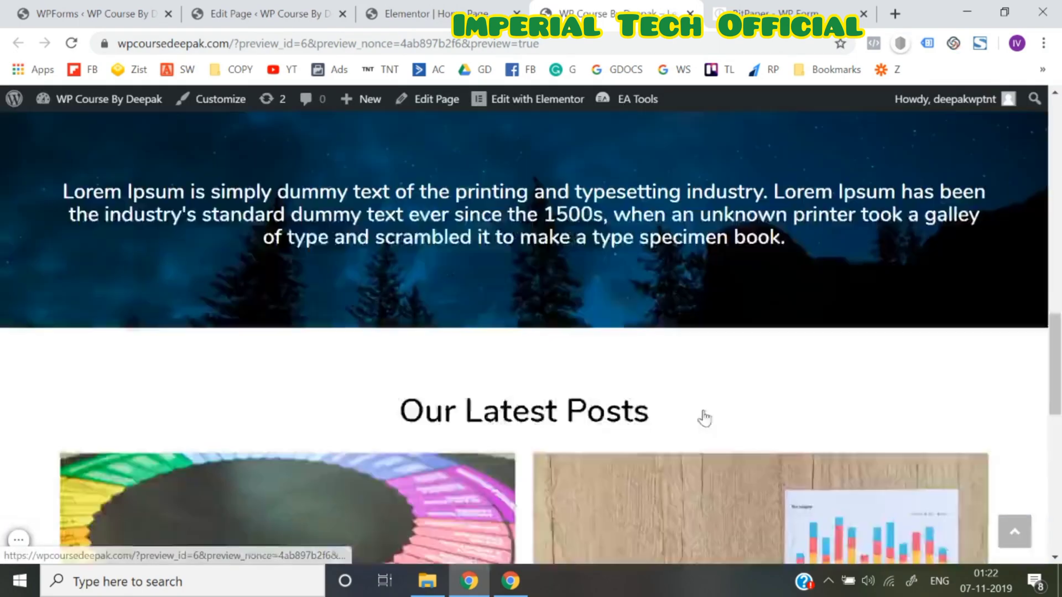
pyautogui.scroll(-8, 704, 419)
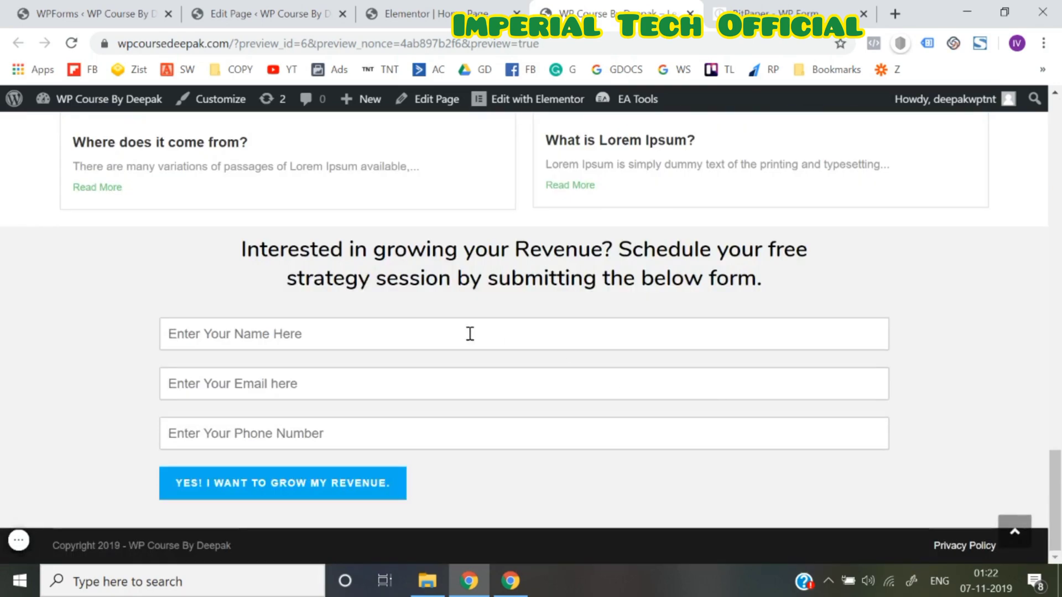
pyautogui.scroll(20, 470, 334)
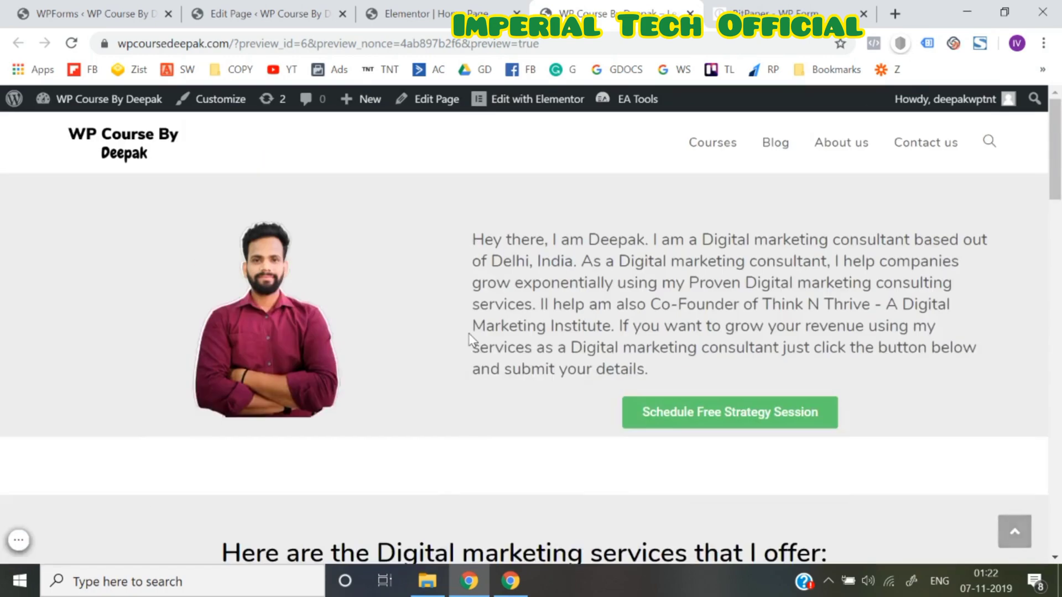
pyautogui.scroll(-20, 469, 337)
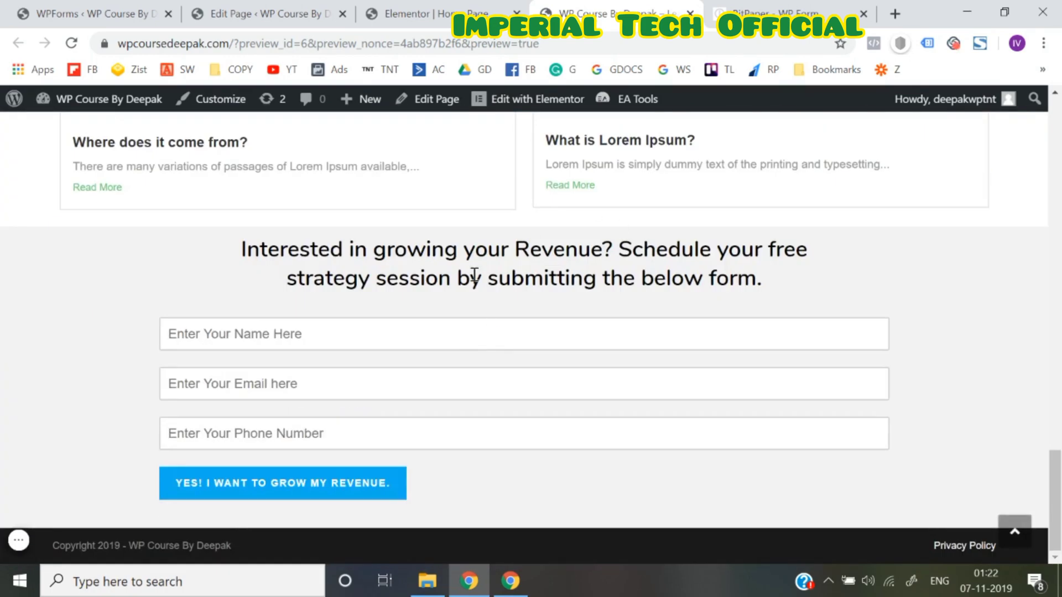
pyautogui.scroll(20, 474, 277)
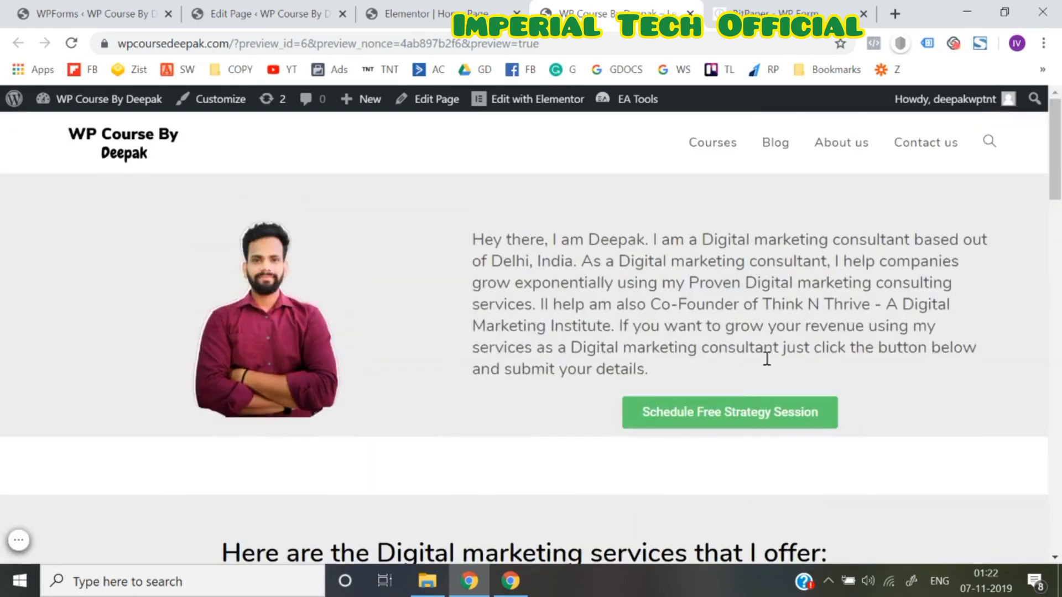
pyautogui.scroll(-20, 691, 436)
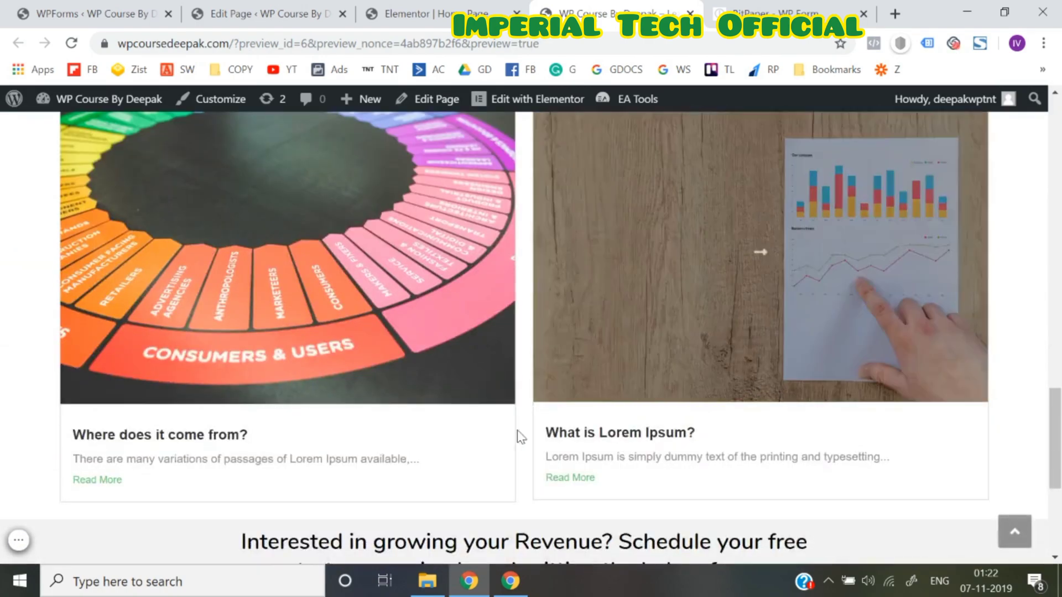
pyautogui.scroll(20, 379, 444)
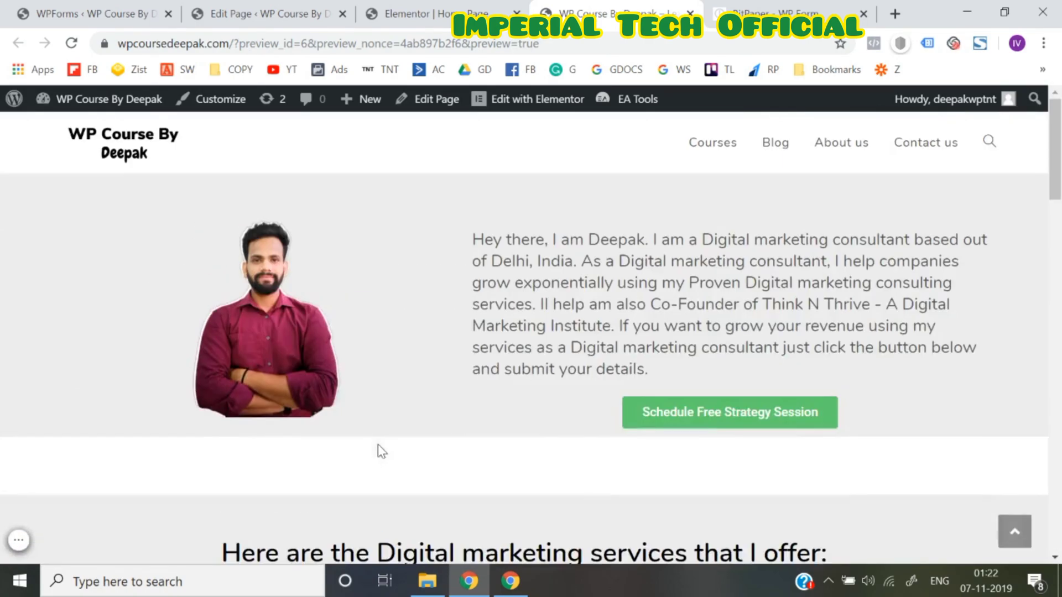
pyautogui.scroll(-8, 762, 483)
pyautogui.scroll(-10, 761, 482)
pyautogui.scroll(20, 763, 490)
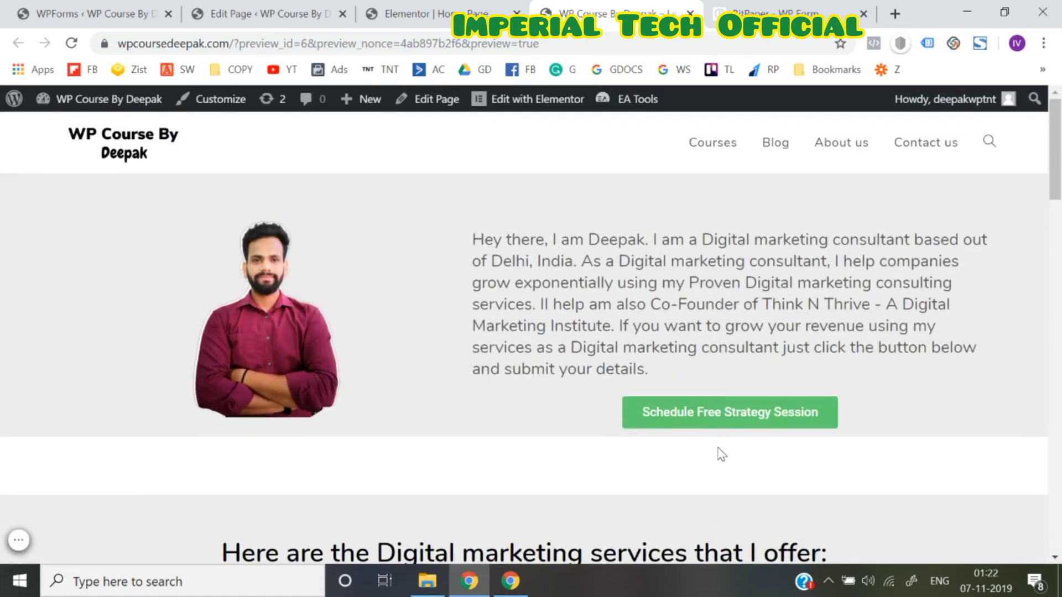
pyautogui.scroll(-15, 722, 455)
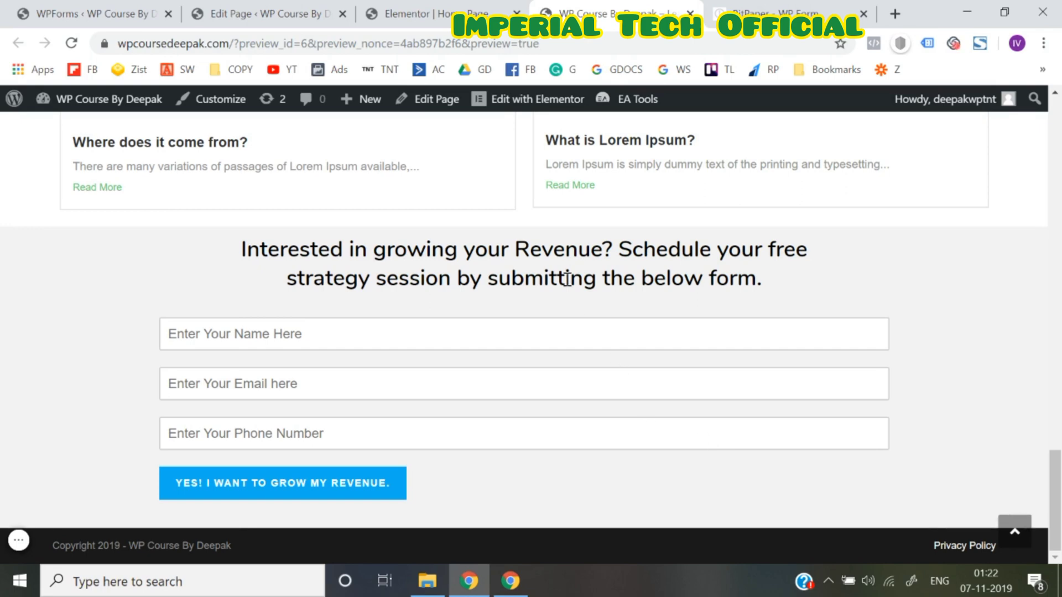
pyautogui.click(564, 346)
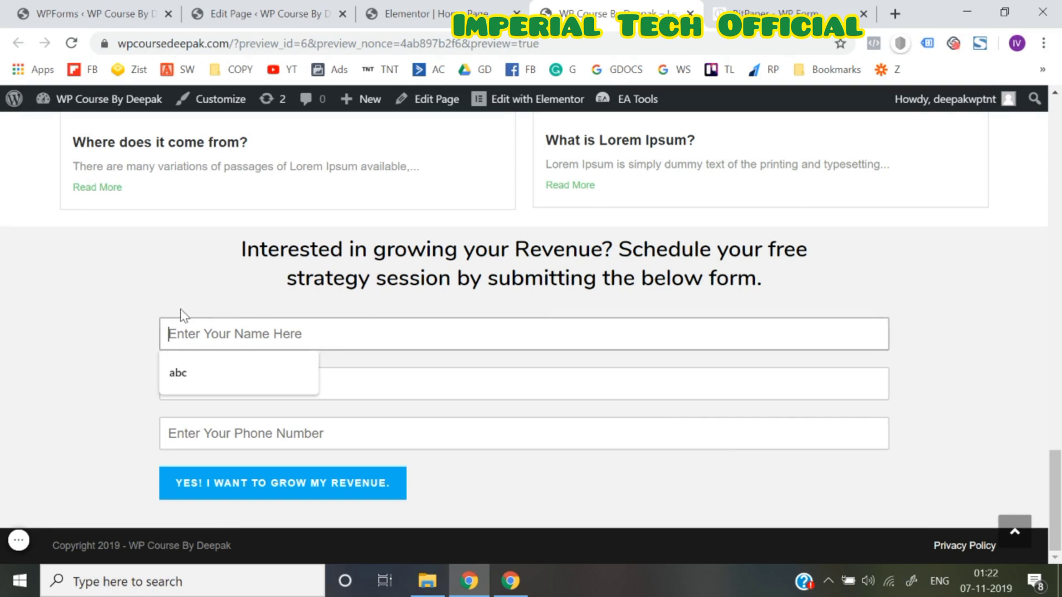
pyautogui.click(134, 303)
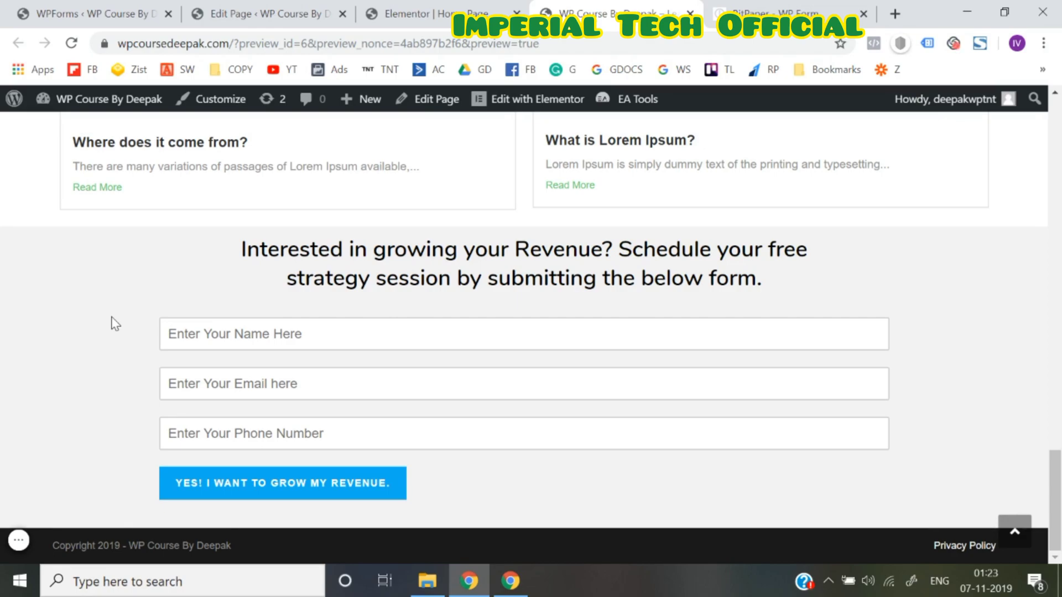
pyautogui.scroll(20, 111, 318)
pyautogui.scroll(-20, 111, 318)
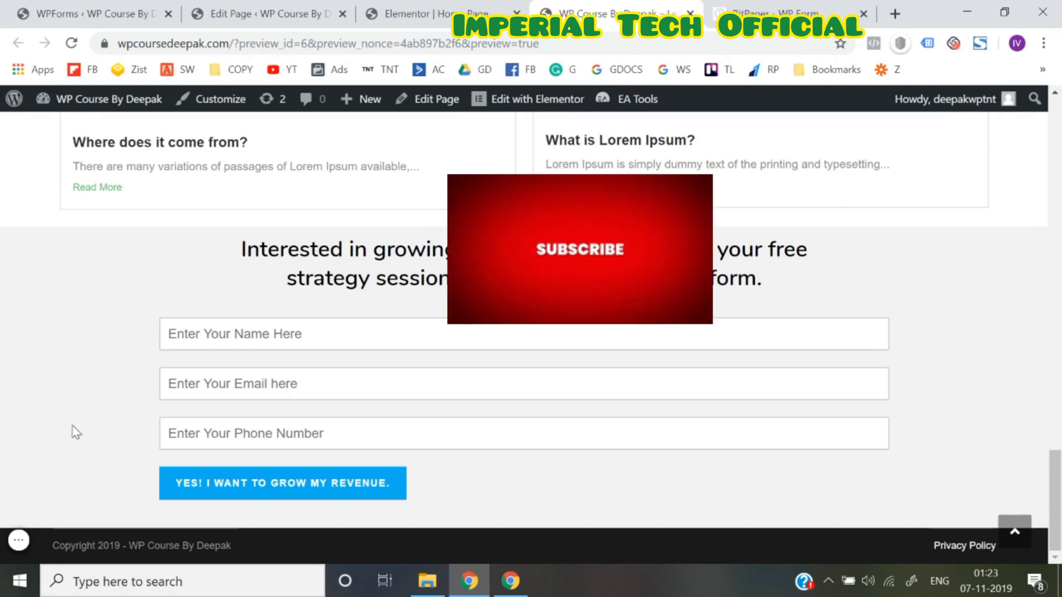
pyautogui.click(19, 544)
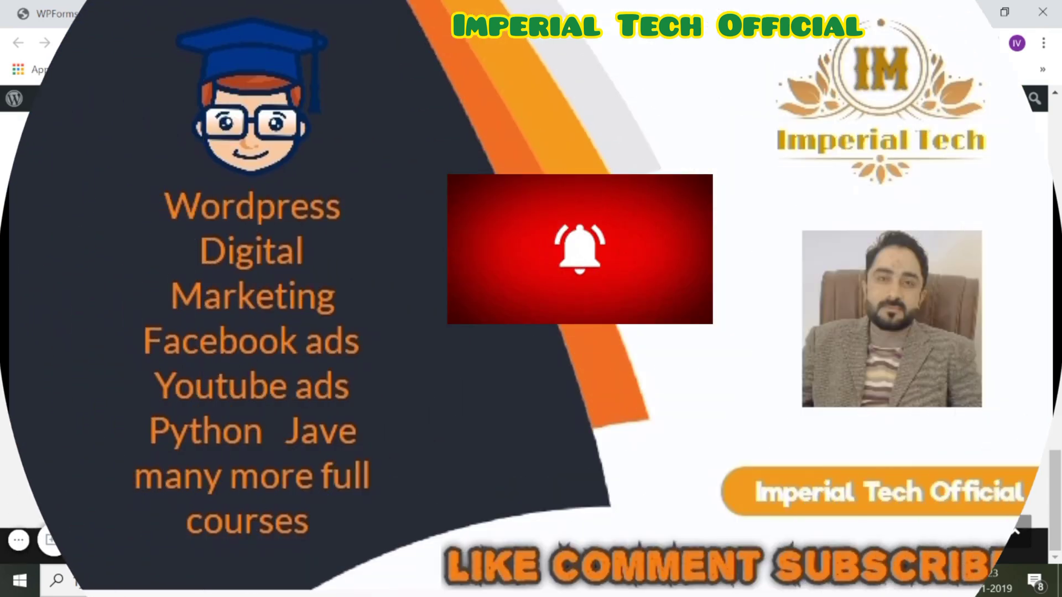